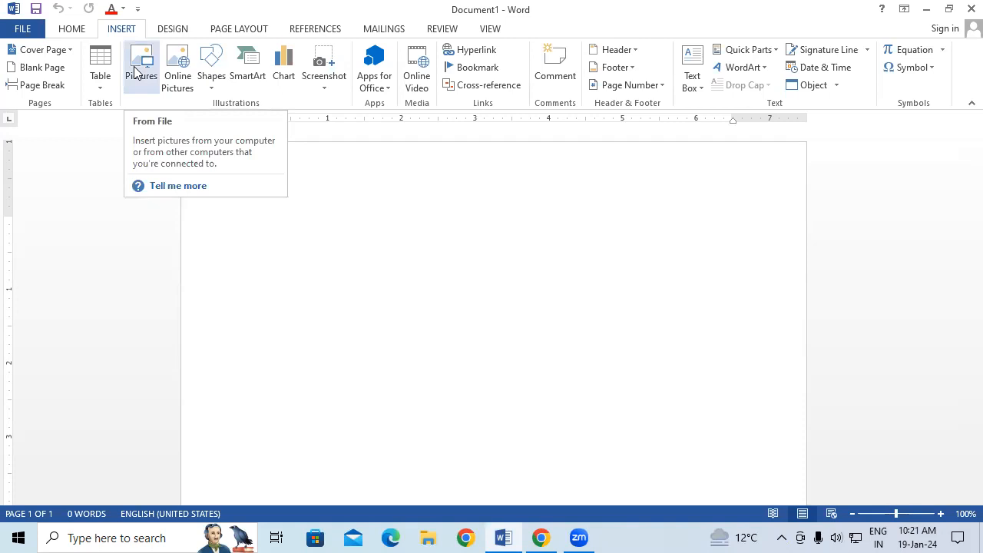
- Search Bing images for "scenry image jpeg" as an online picture source
click(184, 72)
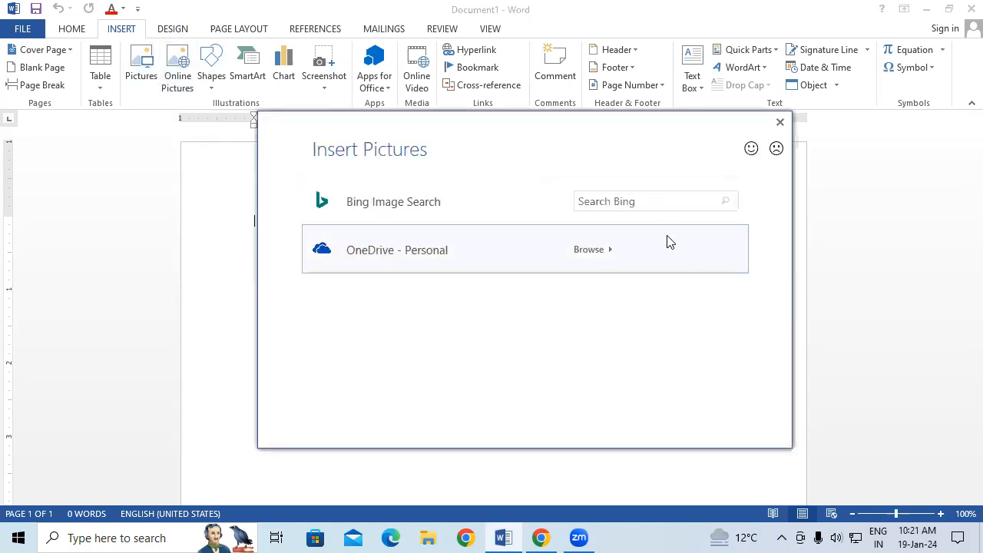
click(649, 203)
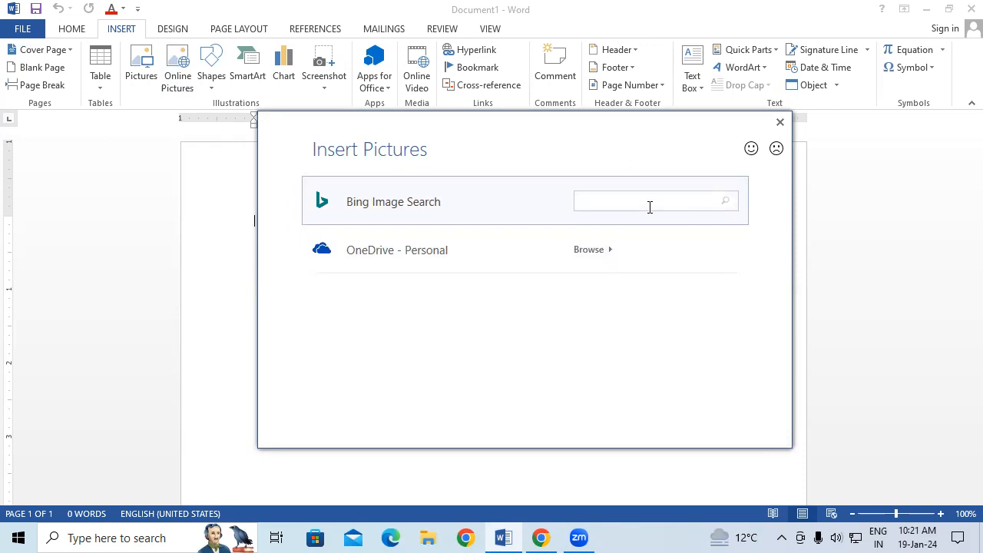
text(scenry imag)
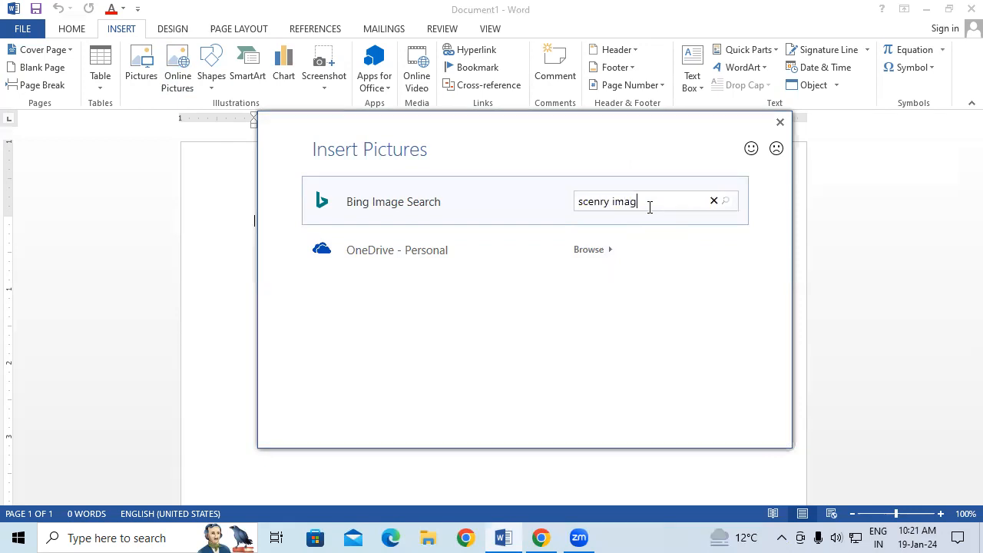
text(e jpeg)
key(Return)
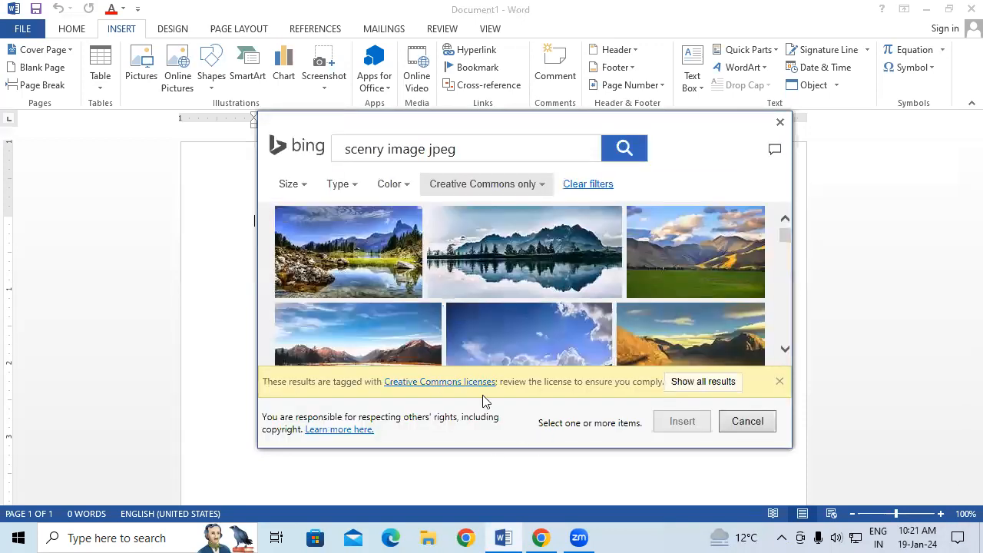
- Insert the picture of green hills under a cloudy blue sky, and delete it from the page
scroll(601, 315, down, 3)
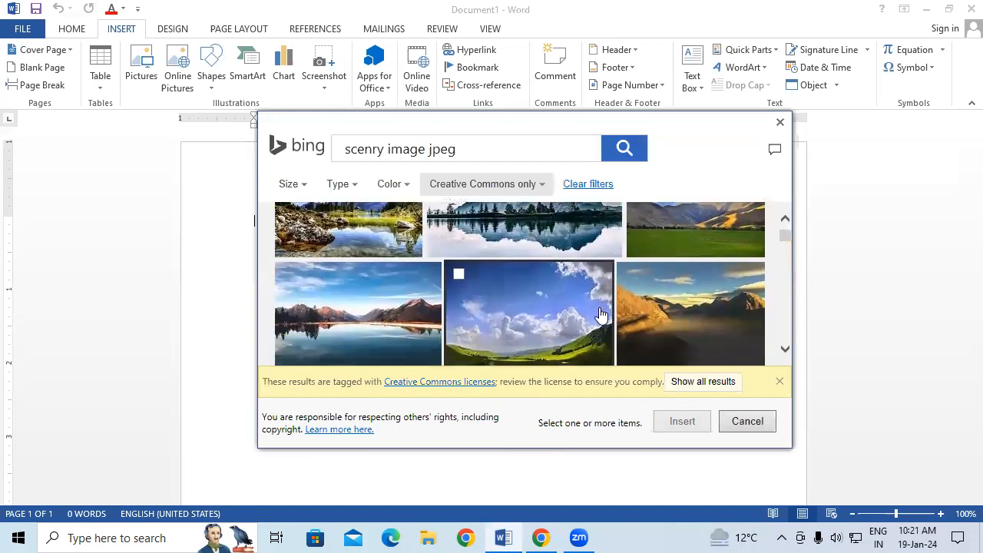
click(528, 281)
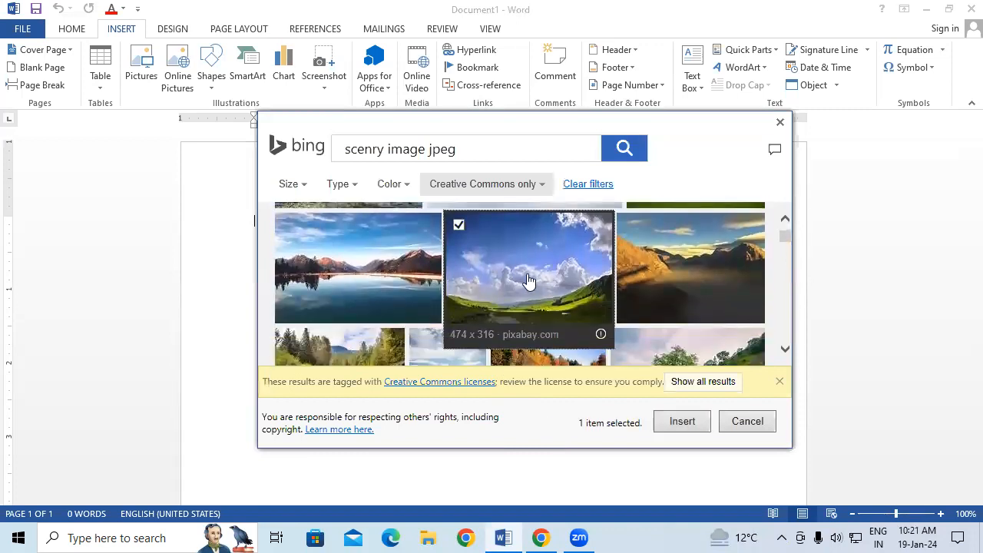
click(678, 428)
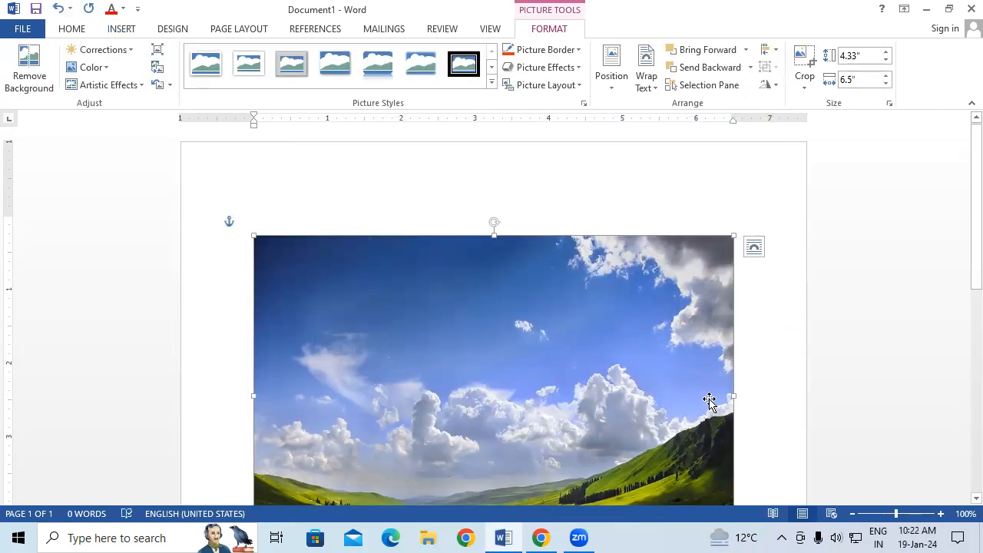
scroll(505, 362, down, 1)
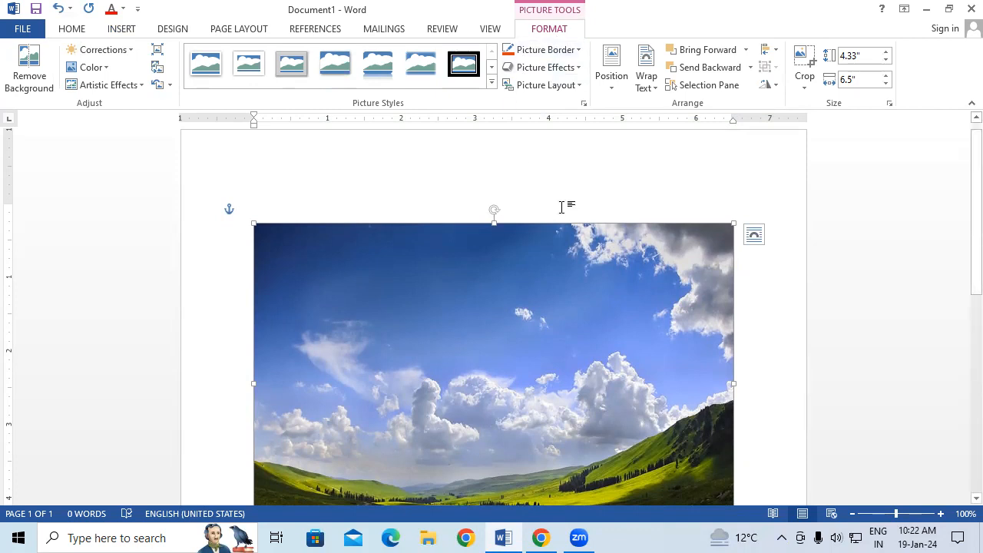
key(Delete)
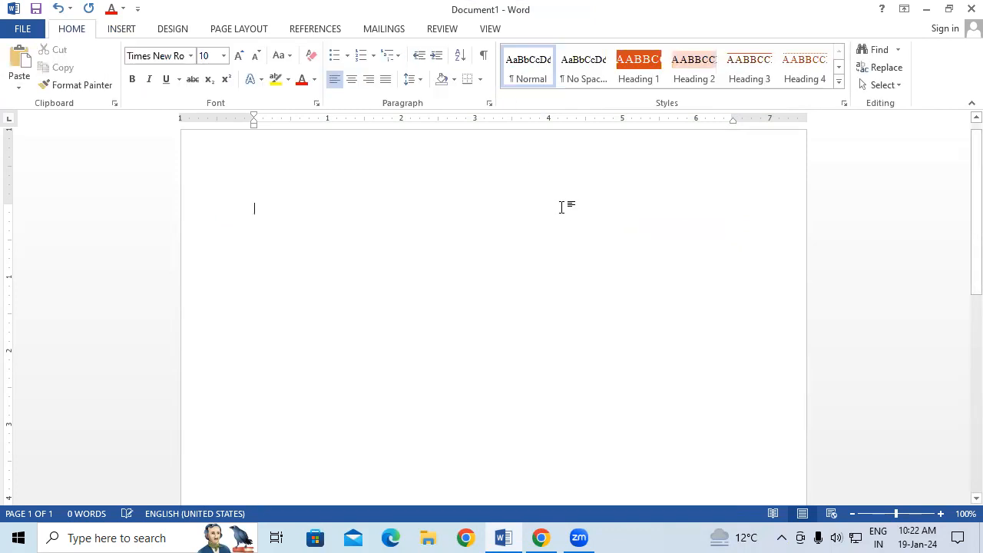
- Insert the git logo picture from the Music folder on the computer
click(121, 31)
click(138, 75)
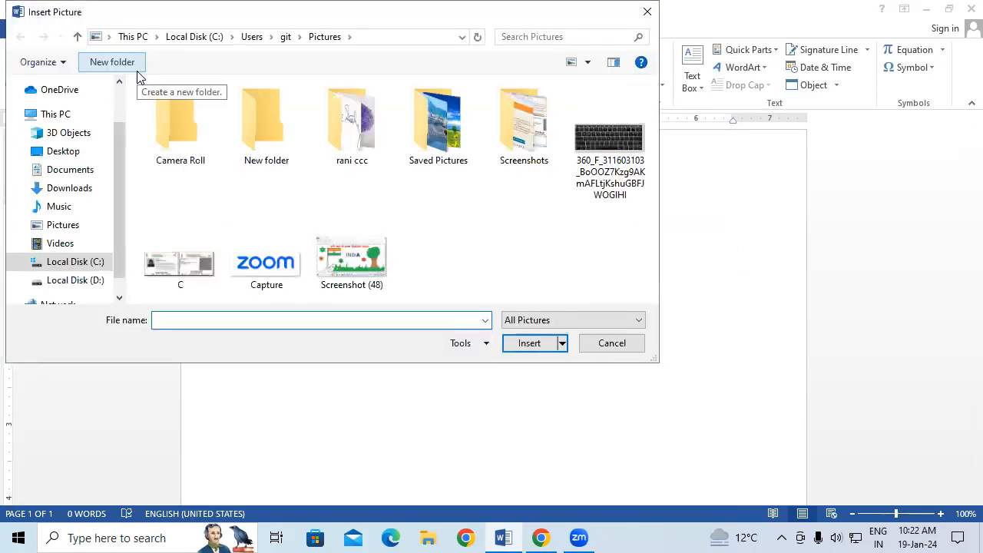
scroll(101, 242, down, 1)
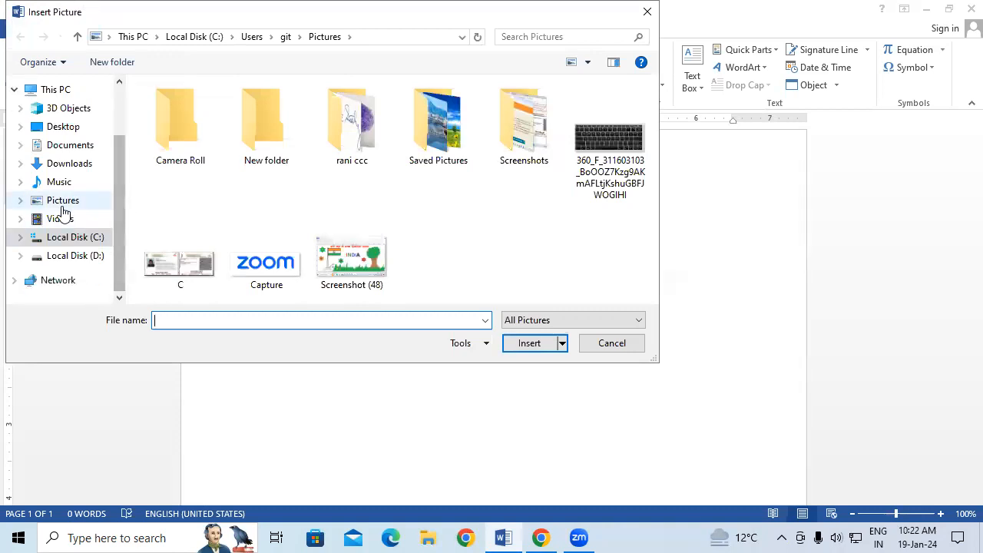
click(60, 182)
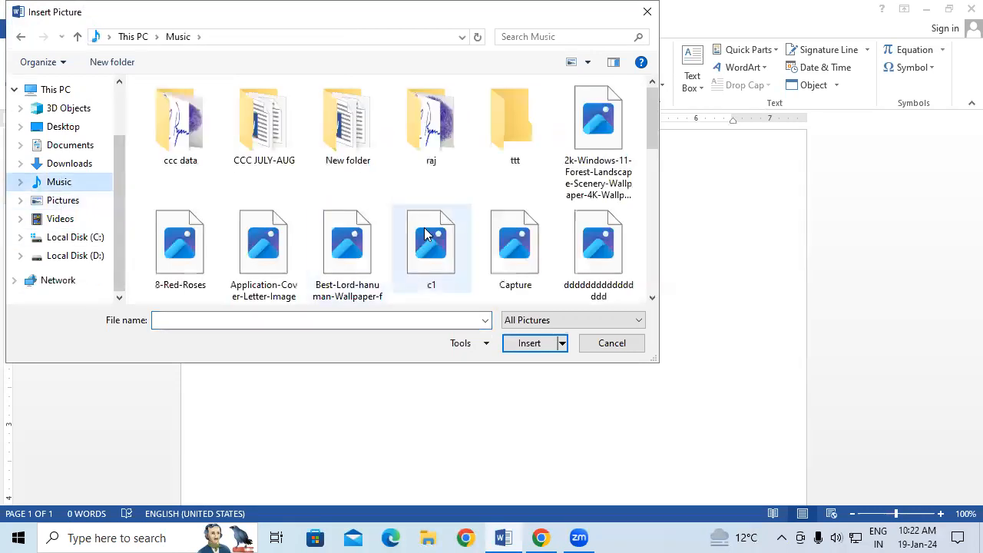
scroll(427, 234, down, 10)
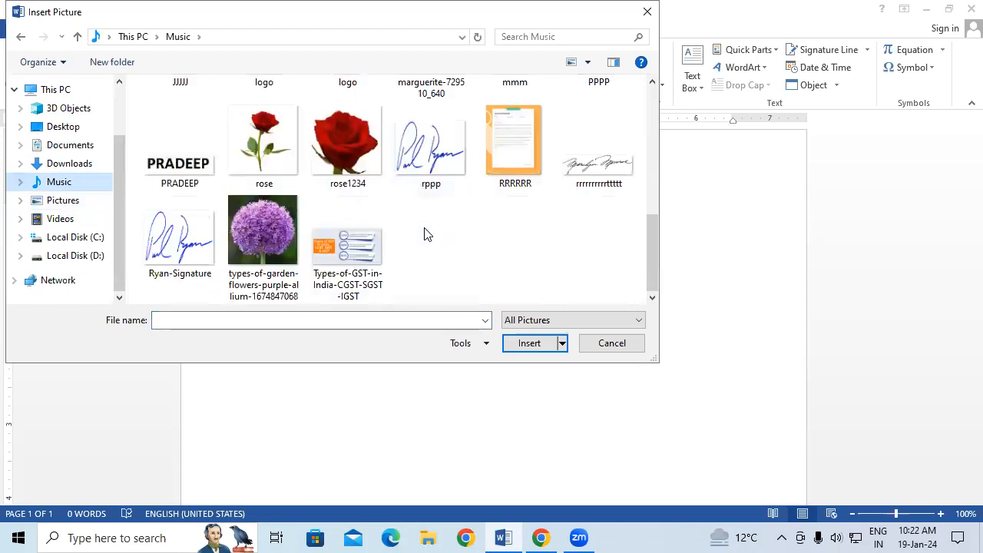
scroll(427, 234, up, 4)
click(302, 293)
click(516, 344)
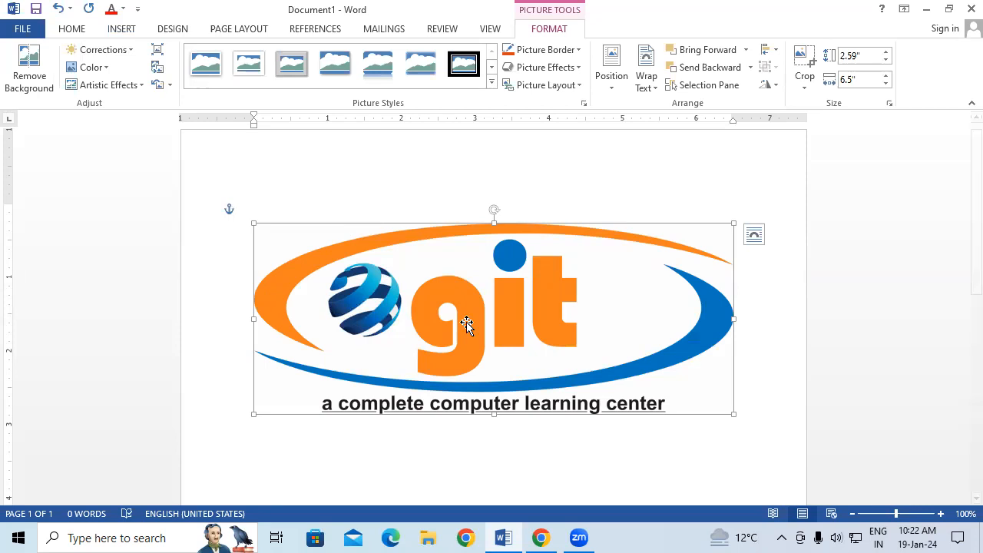
- Remove the logo's background using the automatic selection, and shift the picture slightly on the page
click(22, 63)
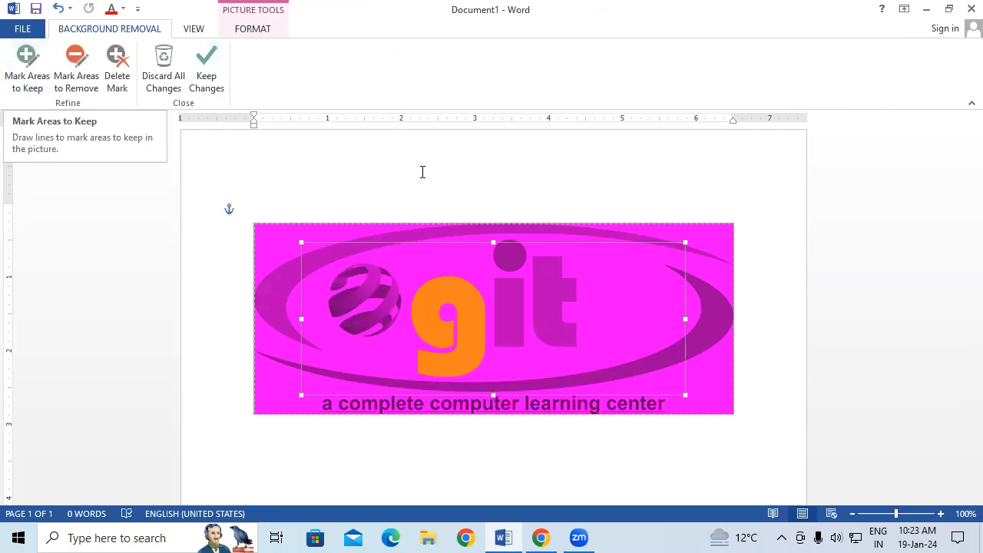
click(433, 186)
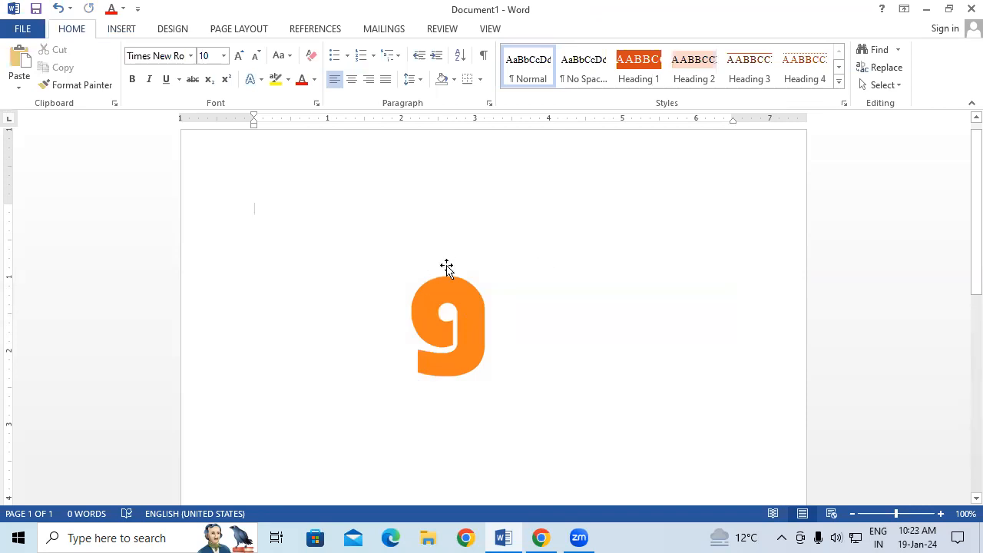
mouse_move(445, 300)
mouse_down()
mouse_move(429, 260)
mouse_move(454, 305)
mouse_up()
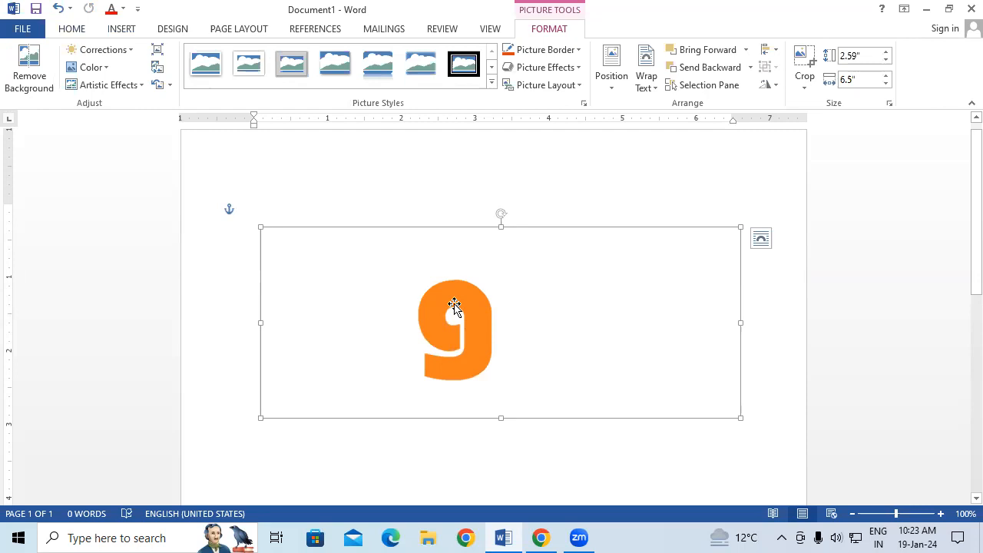
- Undo the picture move and the background removal on the logo
key(ctrl+z)
key(ctrl+z)
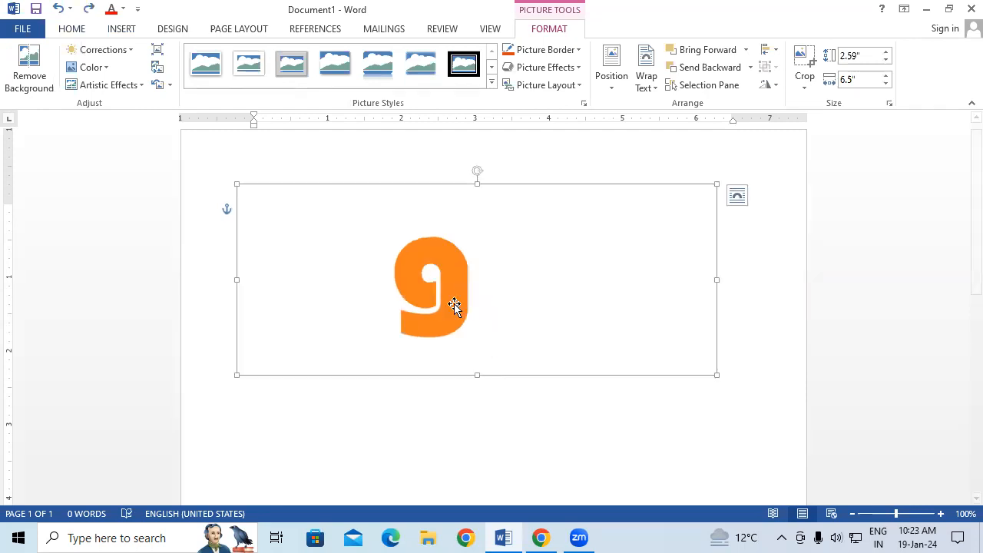
key(ctrl+y)
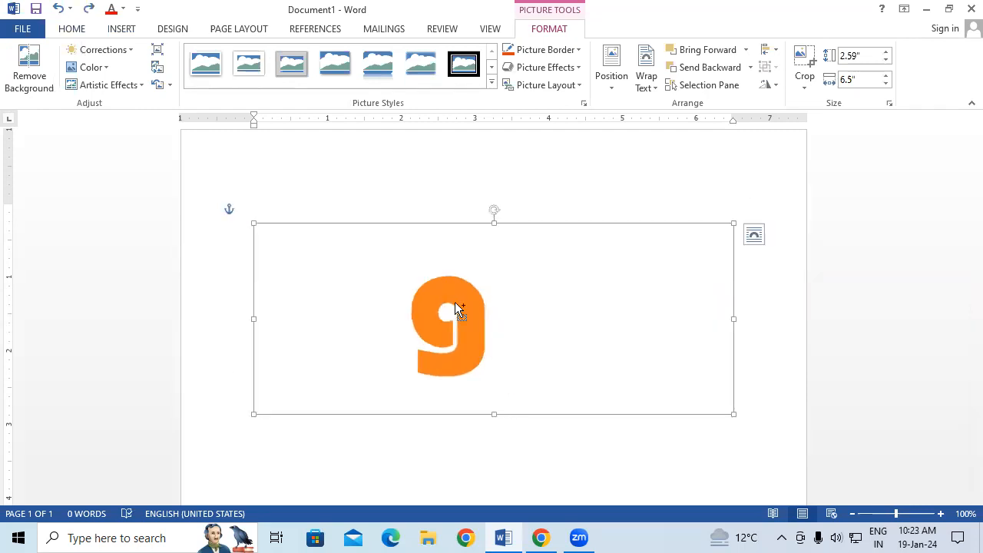
key(super+space)
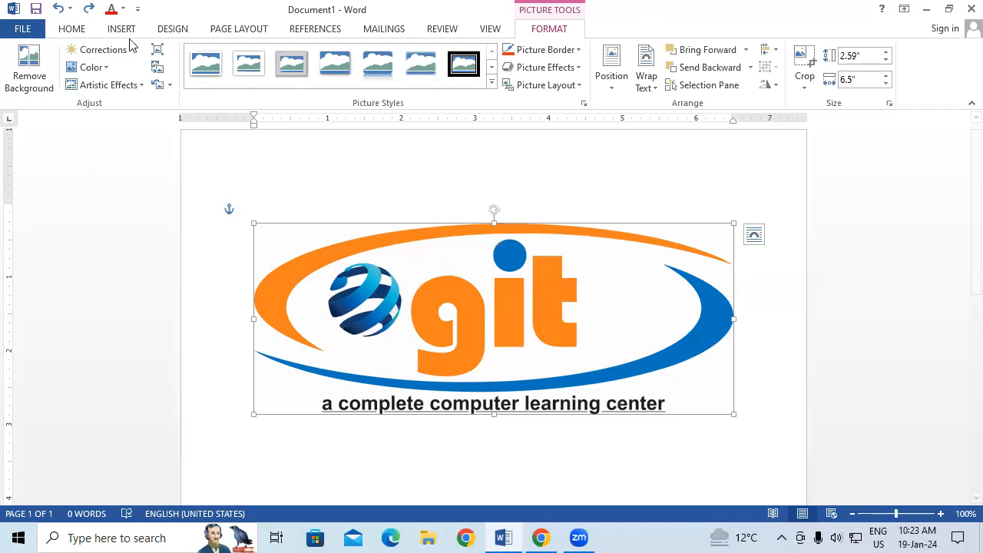
- Apply the brightest correction preset with +40% contrast and a 400% color saturation to the logo
click(103, 50)
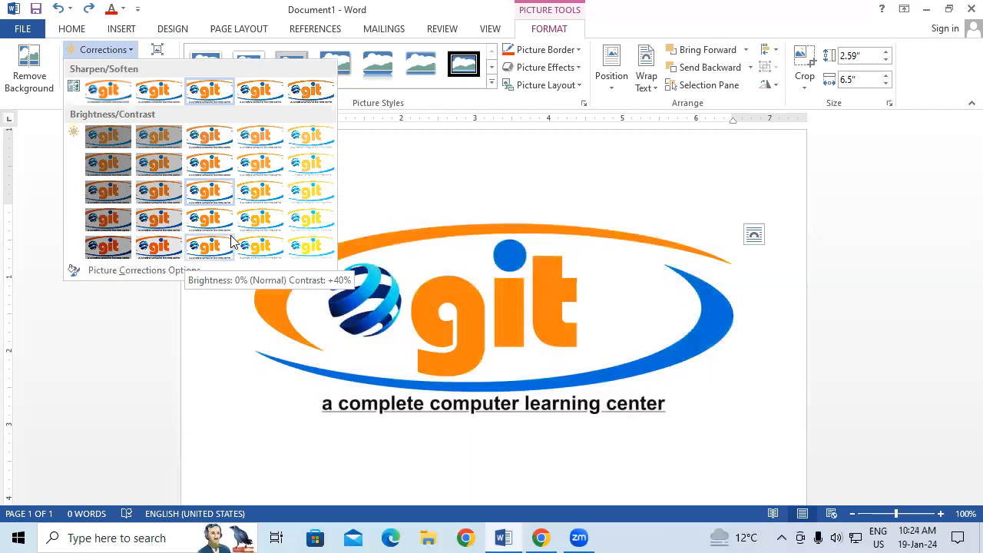
click(310, 247)
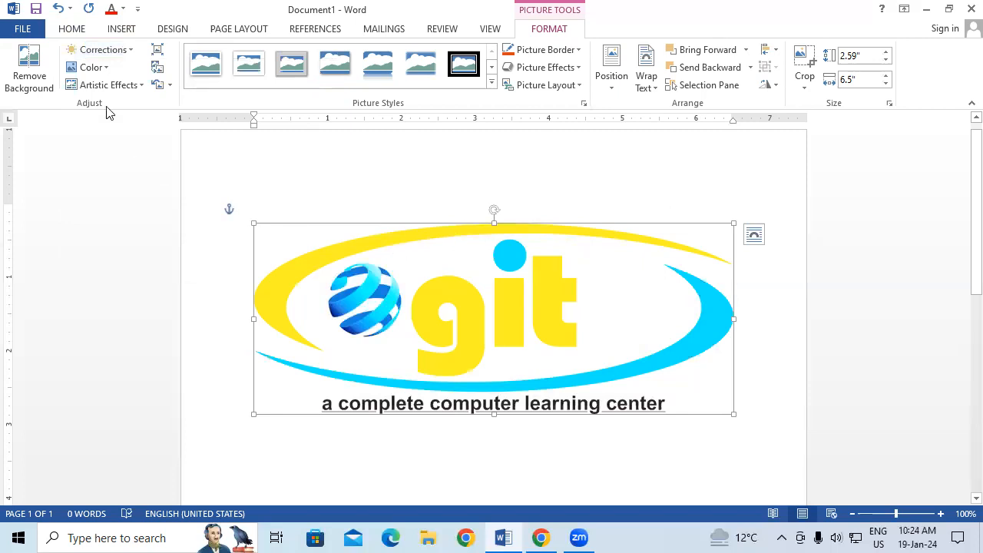
click(92, 68)
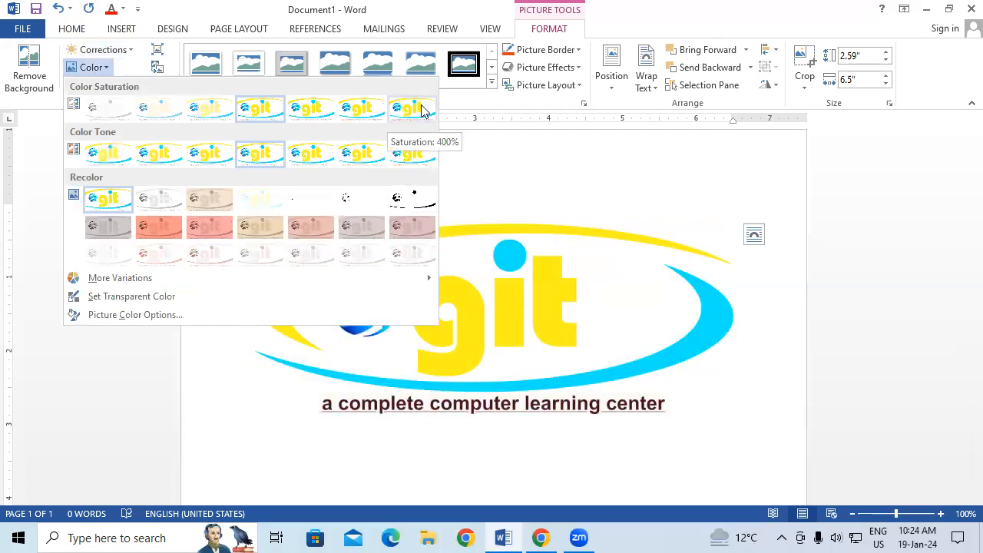
click(421, 110)
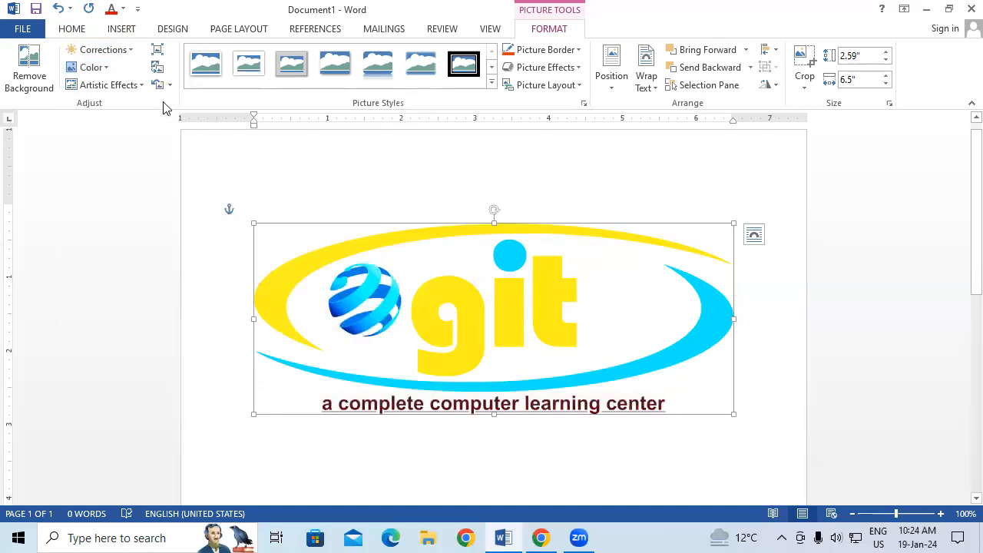
- Apply the Photocopy artistic effect to the logo
click(127, 90)
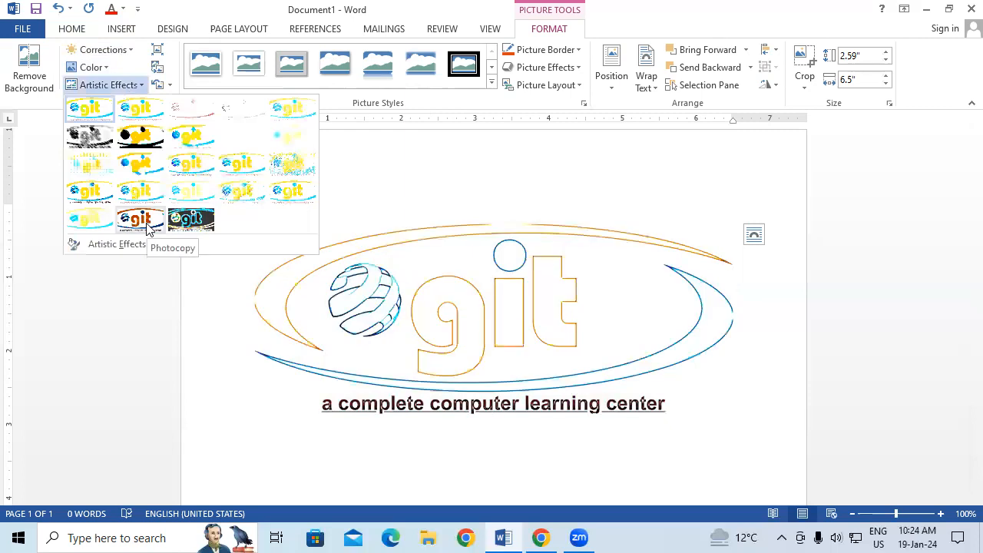
click(143, 224)
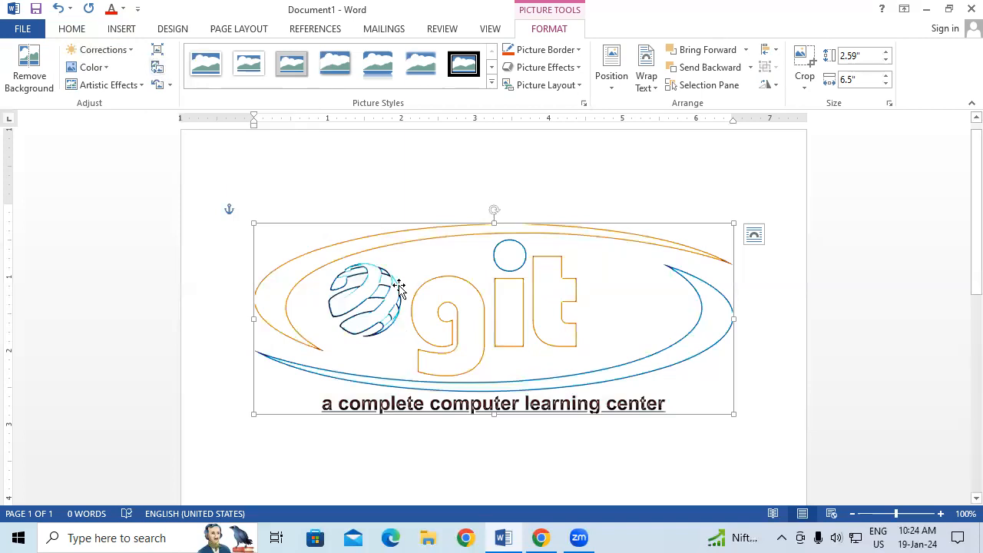
- Replace the logo with the single blue flower picture from the Music folder using Change Picture
click(158, 68)
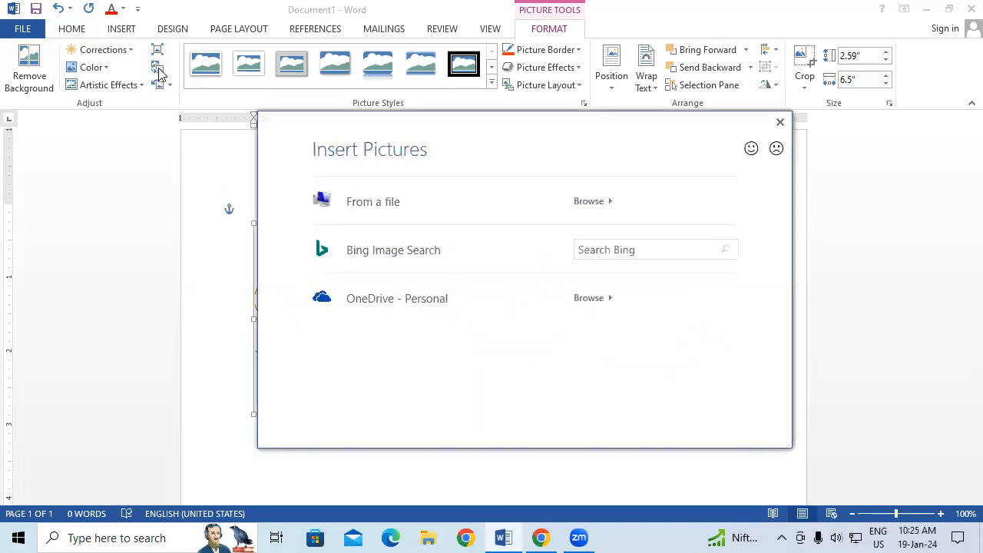
click(591, 209)
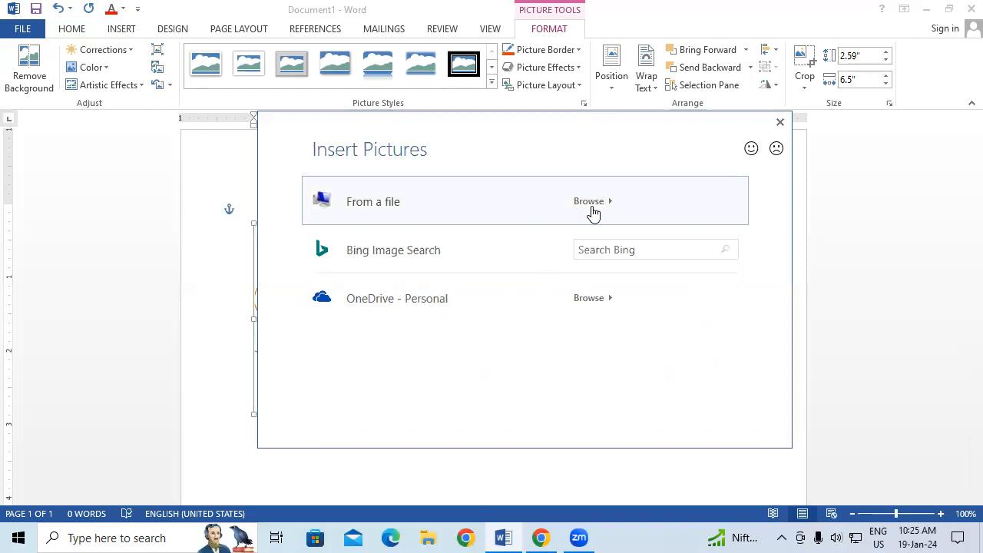
scroll(243, 261, down, 2)
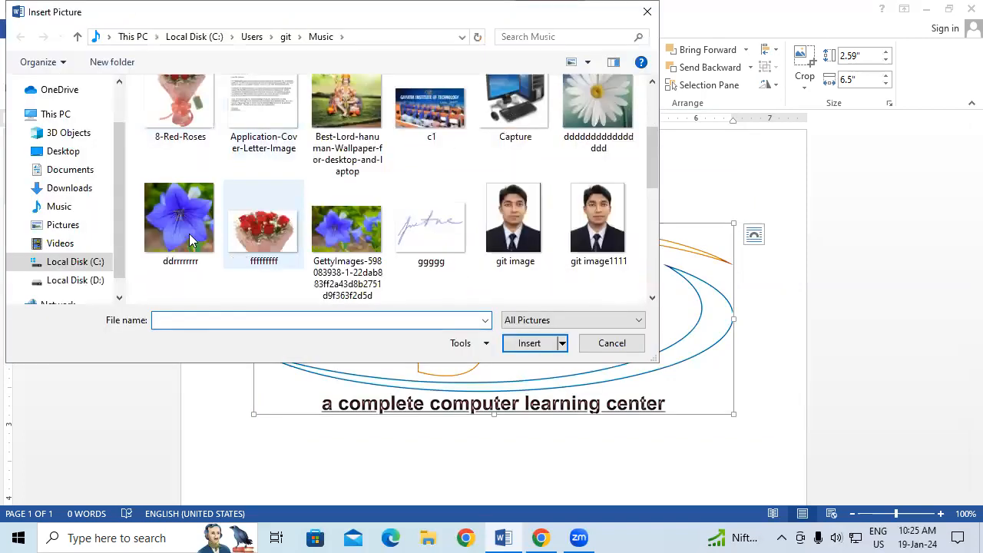
click(193, 241)
click(529, 343)
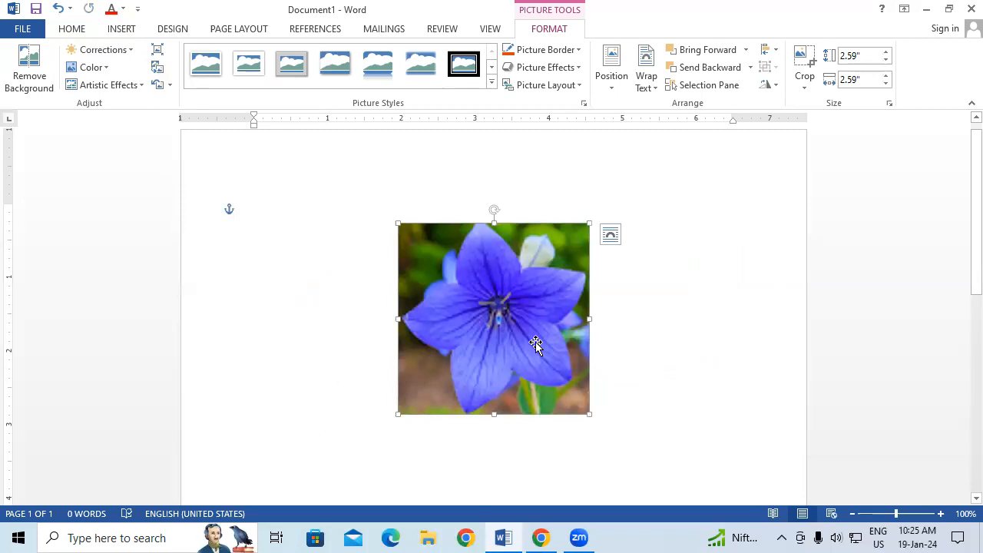
click(170, 86)
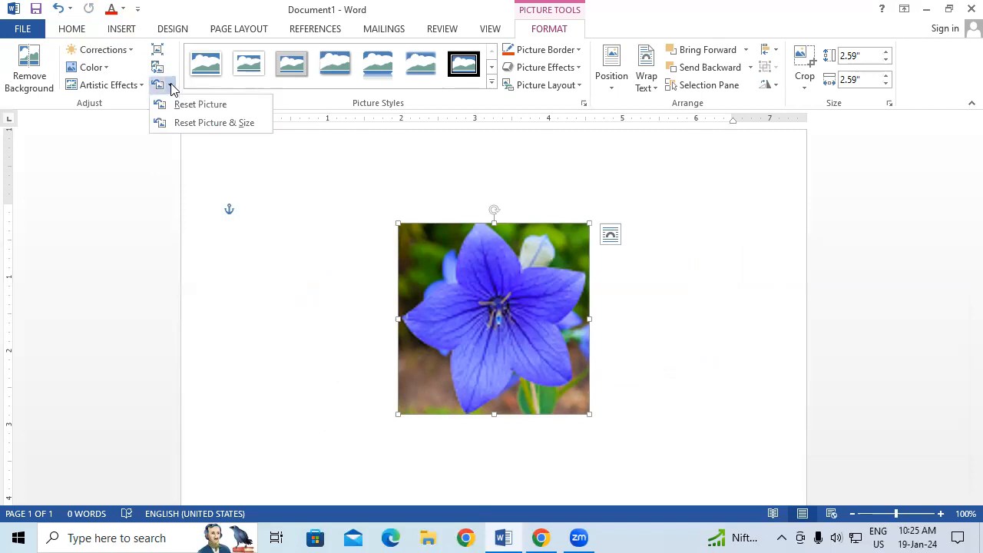
click(275, 270)
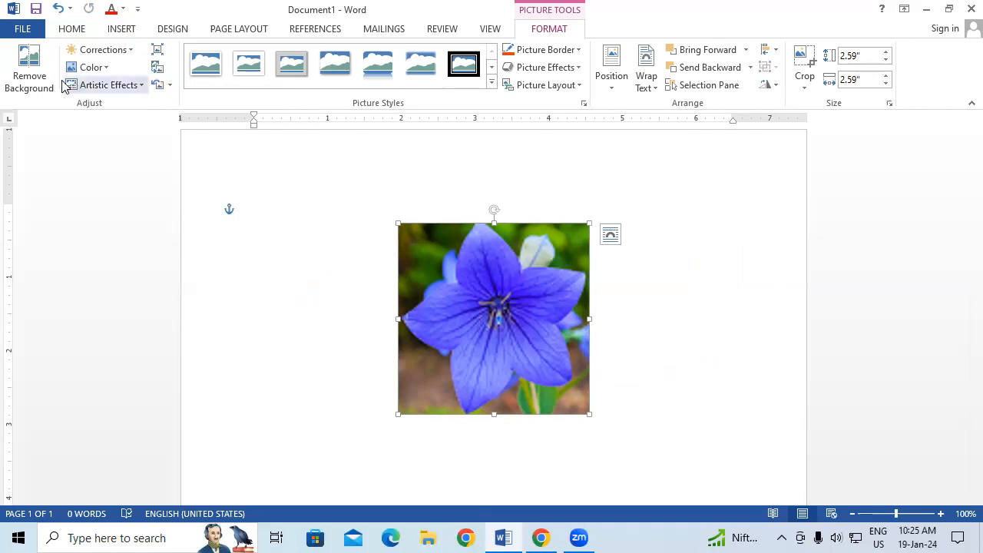
- Remove the flower picture's background with the automatic selection, and reselect the picture
click(30, 77)
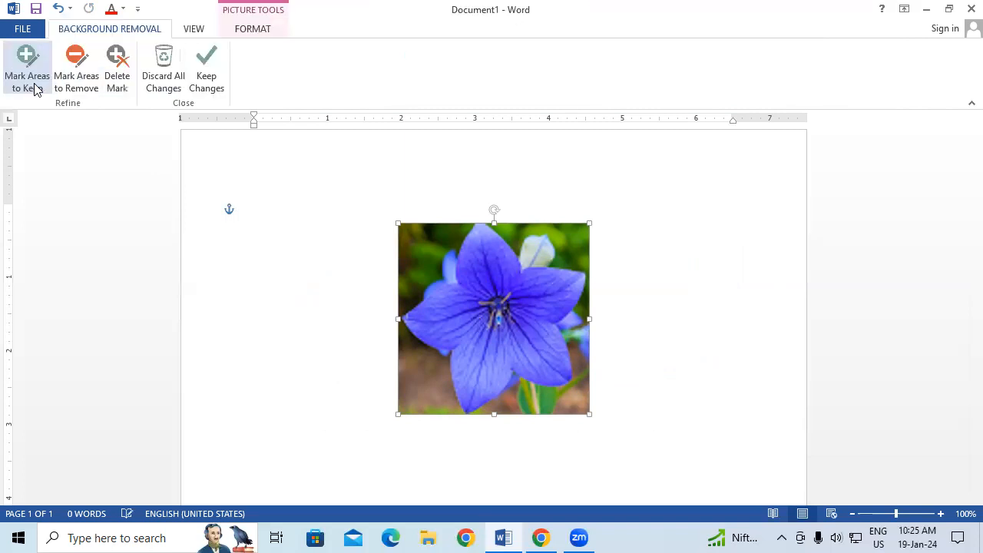
click(735, 328)
double_click(513, 323)
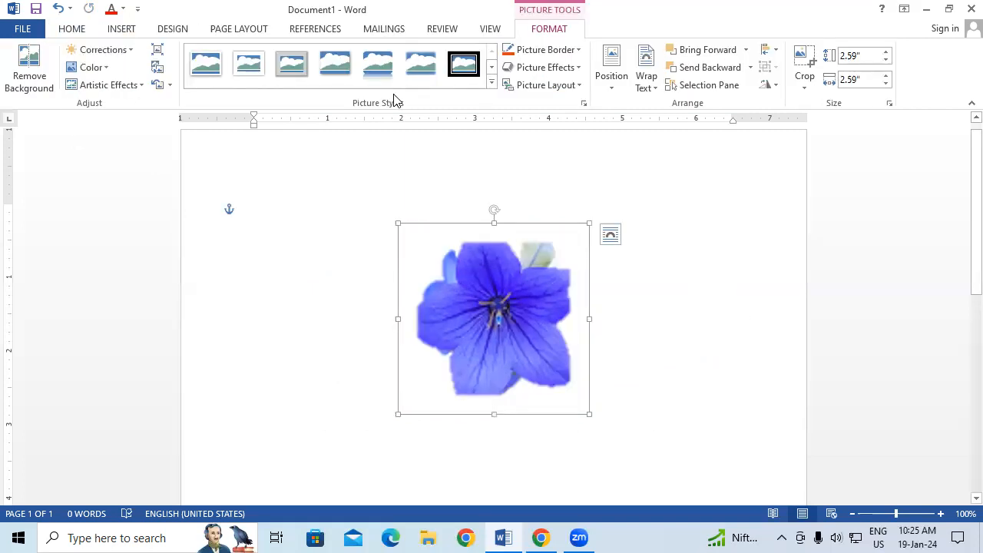
- Apply the brightest, highest-contrast correction preset and a dark gray accent recolor to the flower picture
click(108, 49)
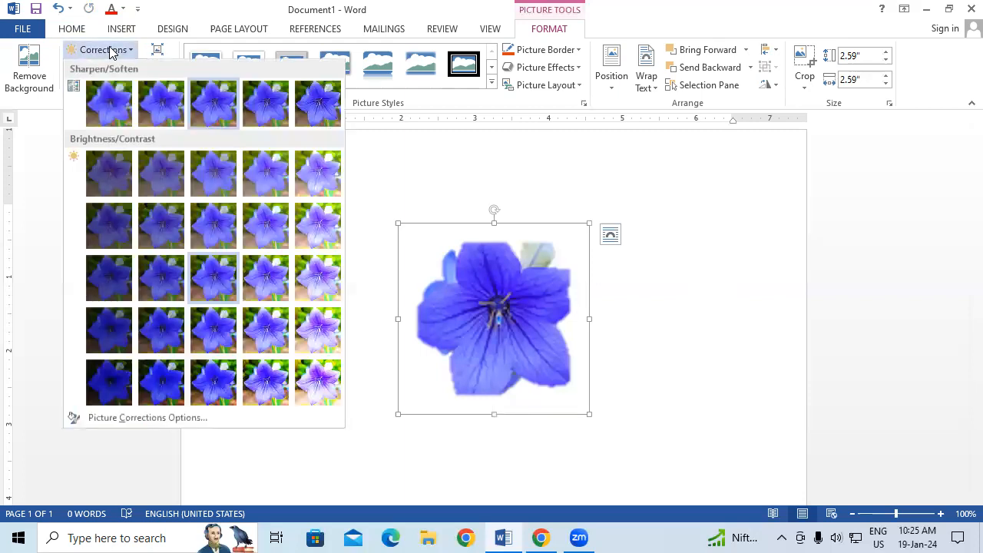
click(307, 379)
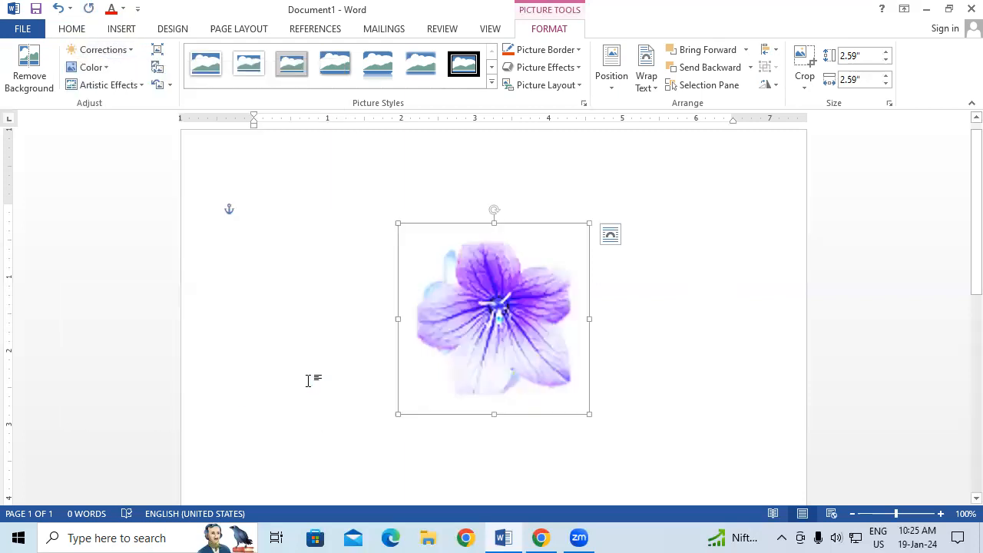
click(92, 67)
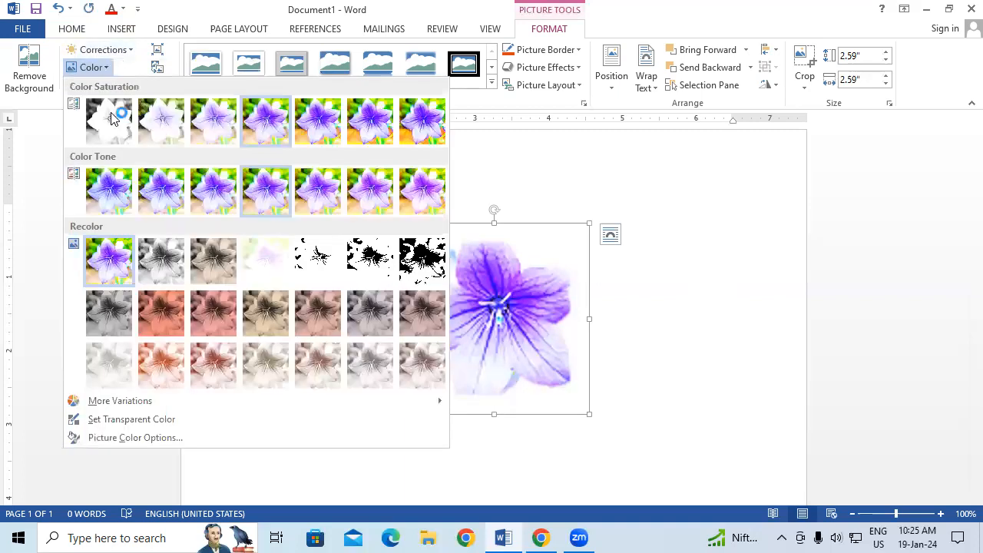
click(362, 318)
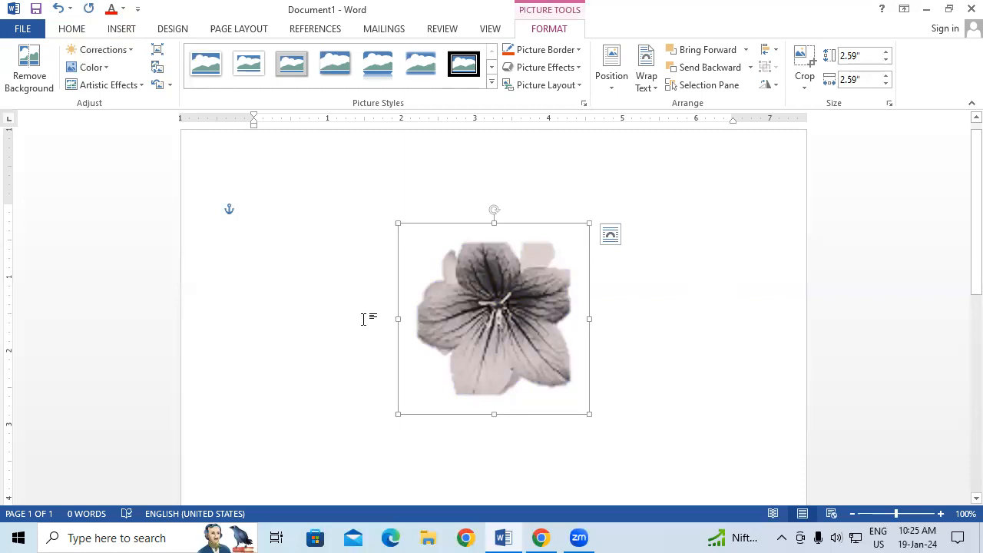
- Enlarge the flower picture proportionally to about 4.37" by 4.37"
click(170, 86)
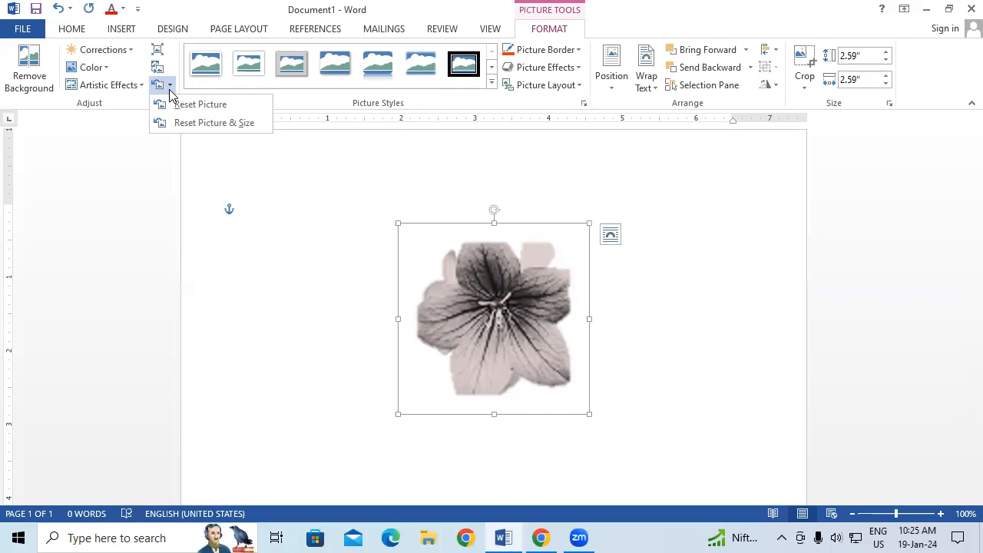
click(735, 330)
drag(592, 414, 720, 450)
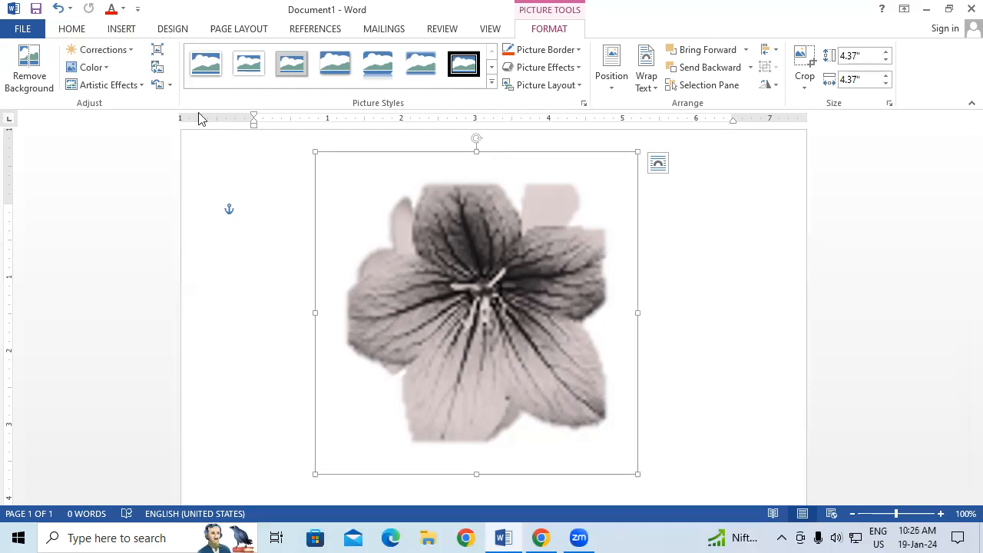
- Try resetting the flower picture together with its size, and undo that reset
click(170, 85)
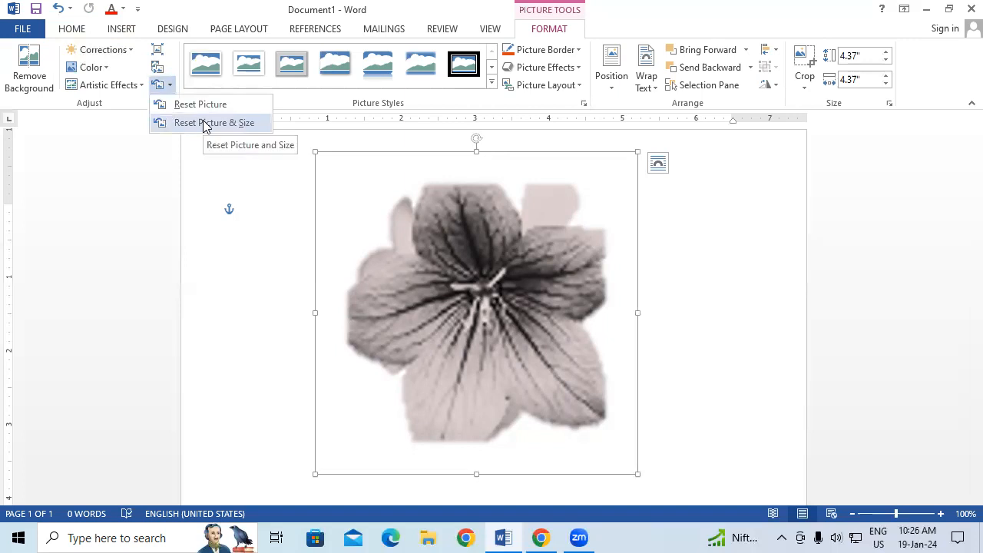
click(204, 124)
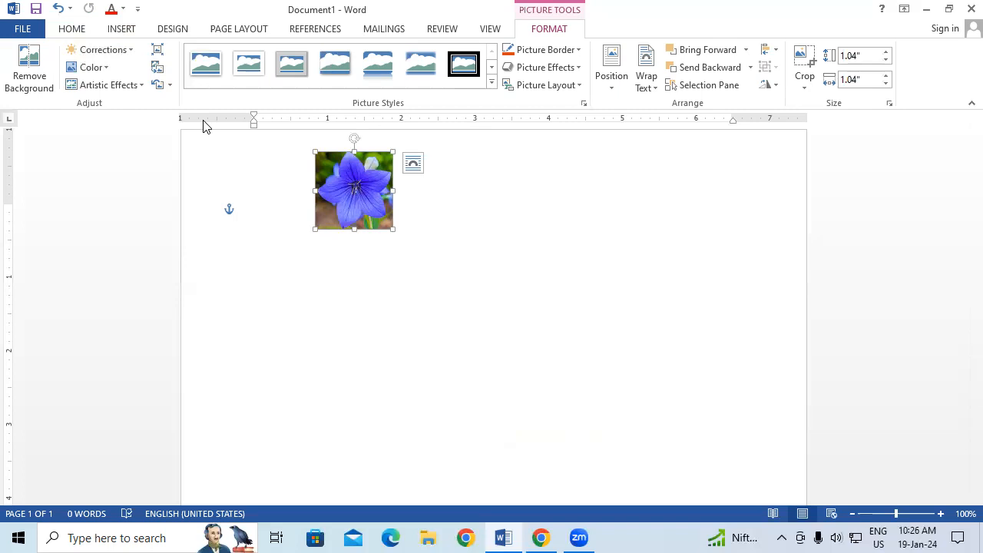
key(ctrl+z)
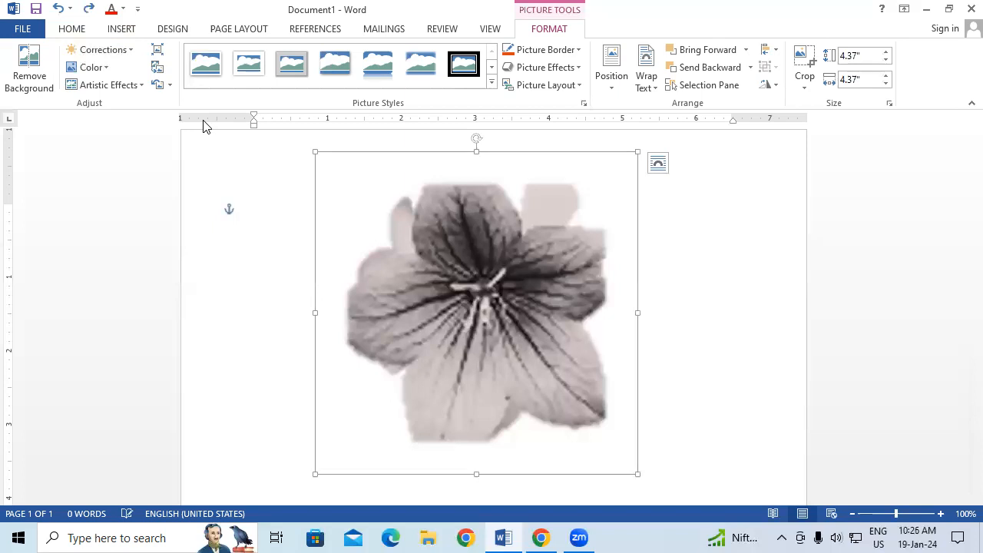
- Reset the flower picture's formatting while keeping its enlarged size
click(169, 86)
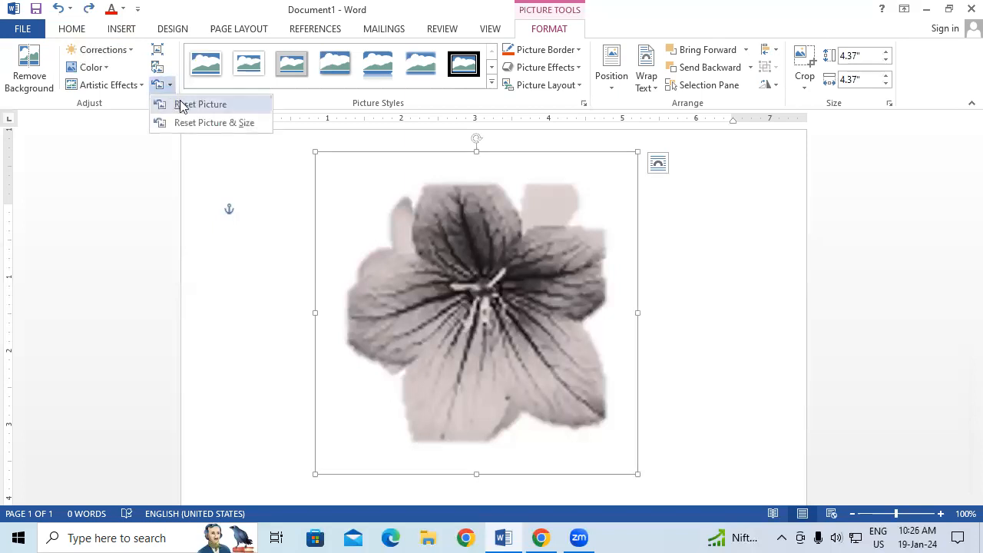
click(185, 101)
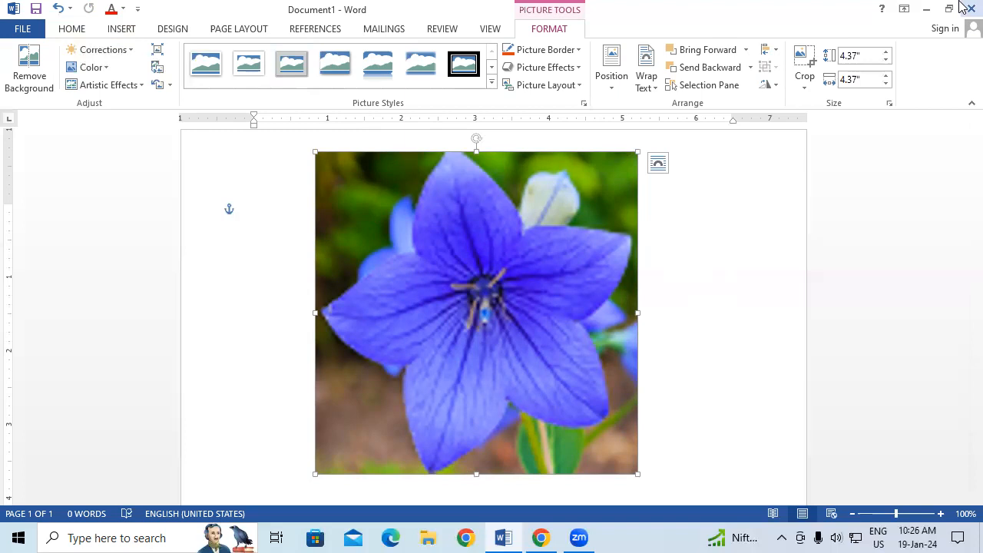
- Resize the flower picture to about 2.49" high by 2.83" wide and move it toward the page's center
scroll(465, 305, down, 1)
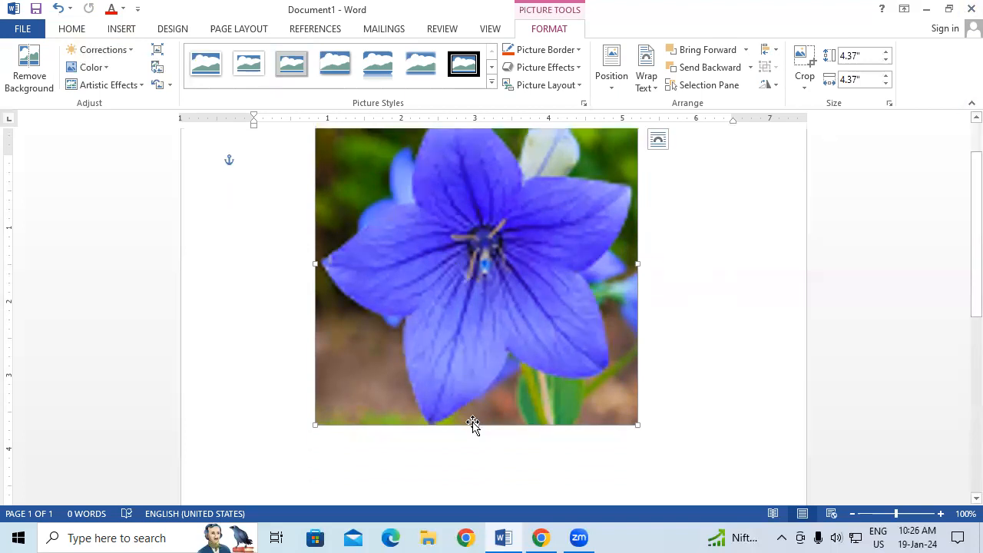
drag(476, 423, 476, 286)
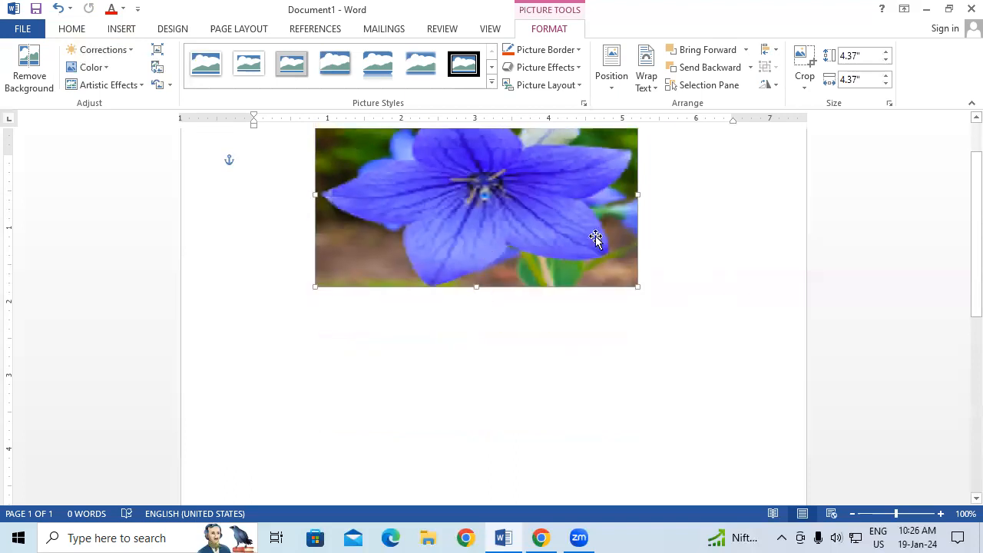
drag(638, 194, 527, 177)
drag(437, 179, 506, 262)
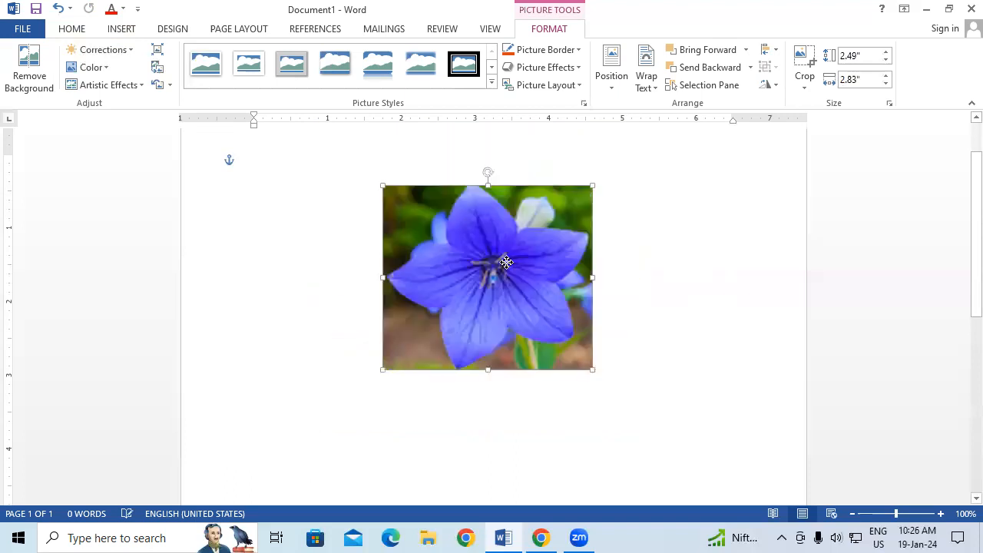
- Apply the black frame picture style with a shadow to the flower picture and move it to the page's left margin
click(492, 81)
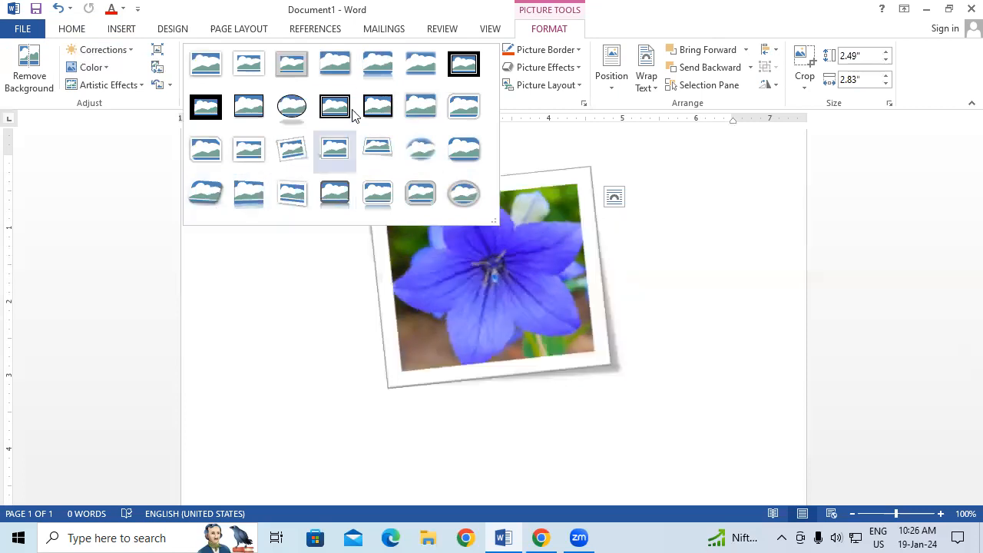
click(377, 107)
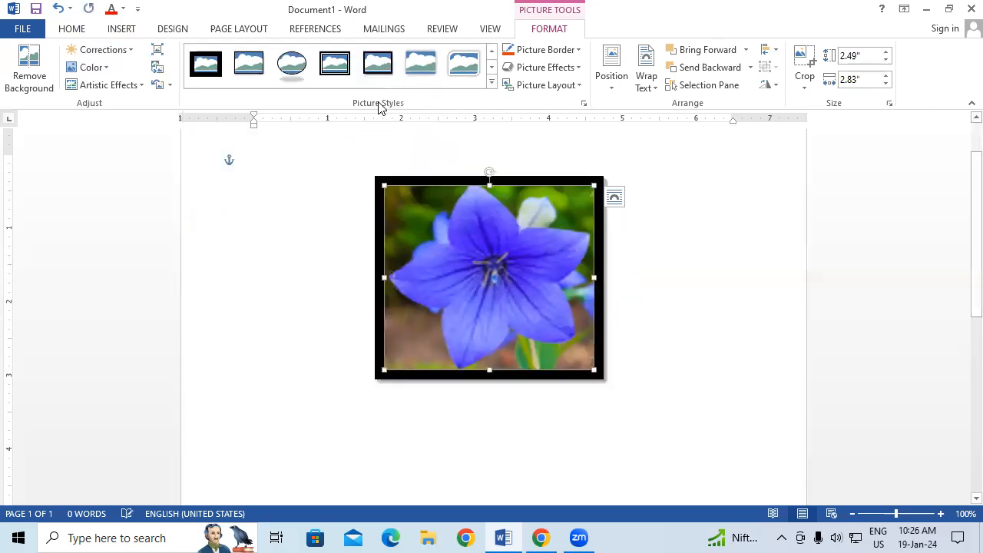
drag(533, 213, 403, 196)
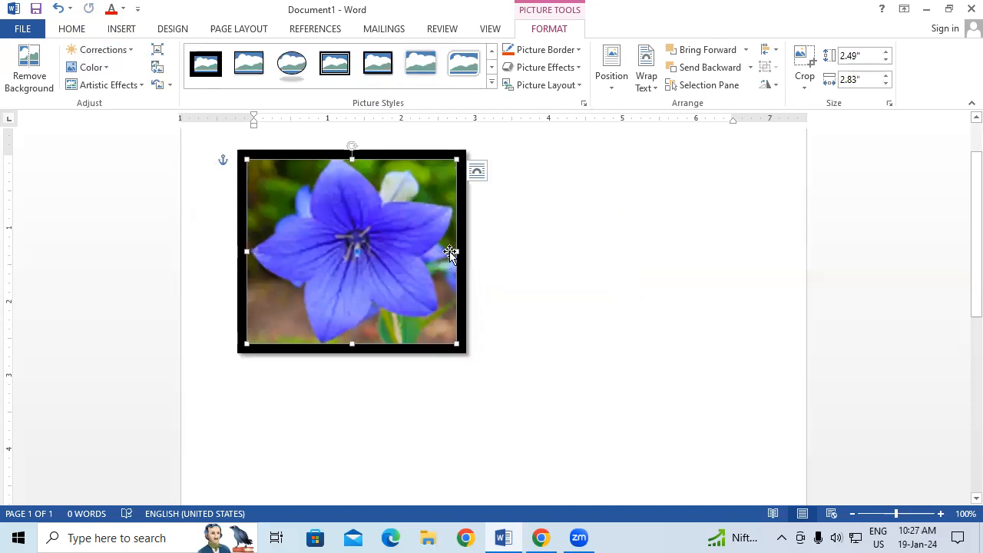
- Set the flower picture's border color to standard green and preview the available border weights
click(556, 52)
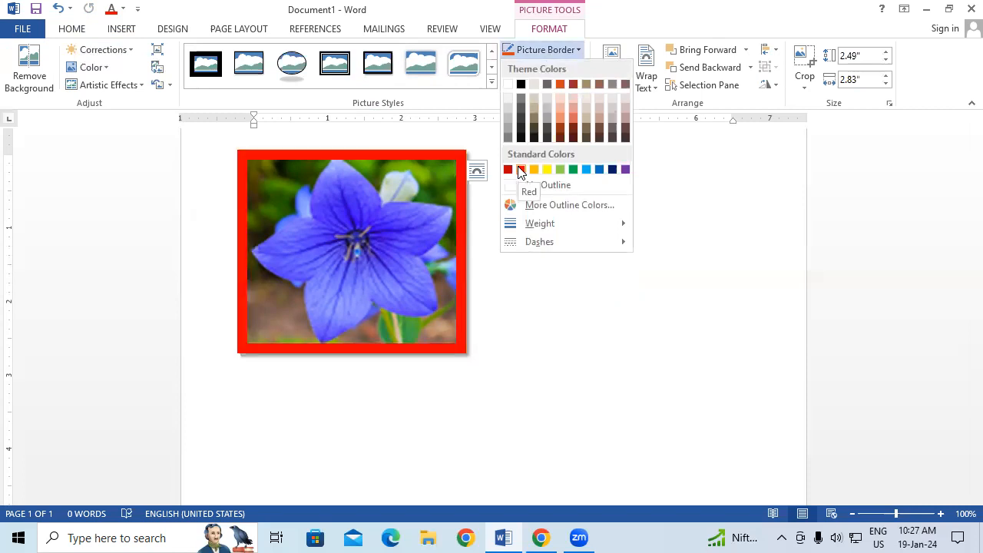
click(574, 170)
click(561, 66)
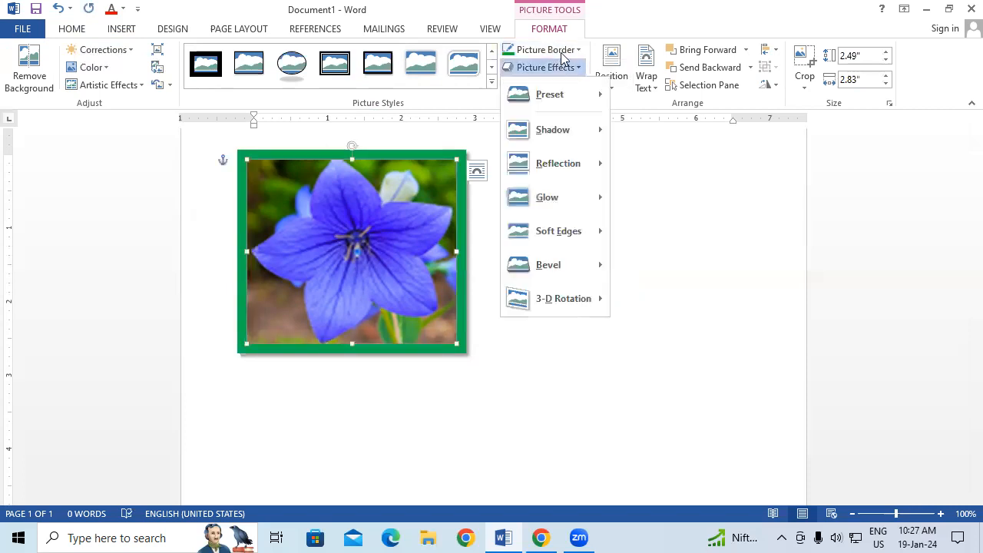
click(561, 51)
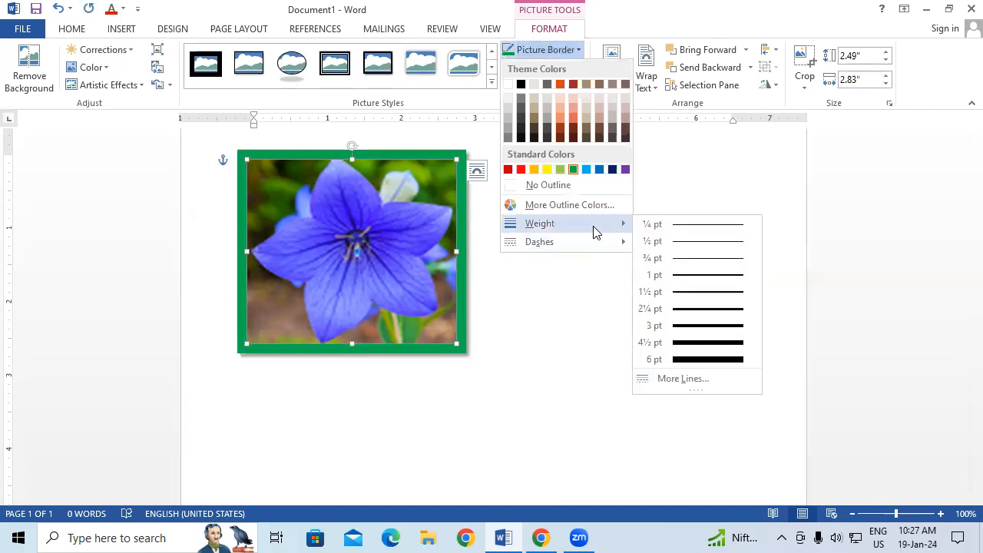
mouse_move(588, 247)
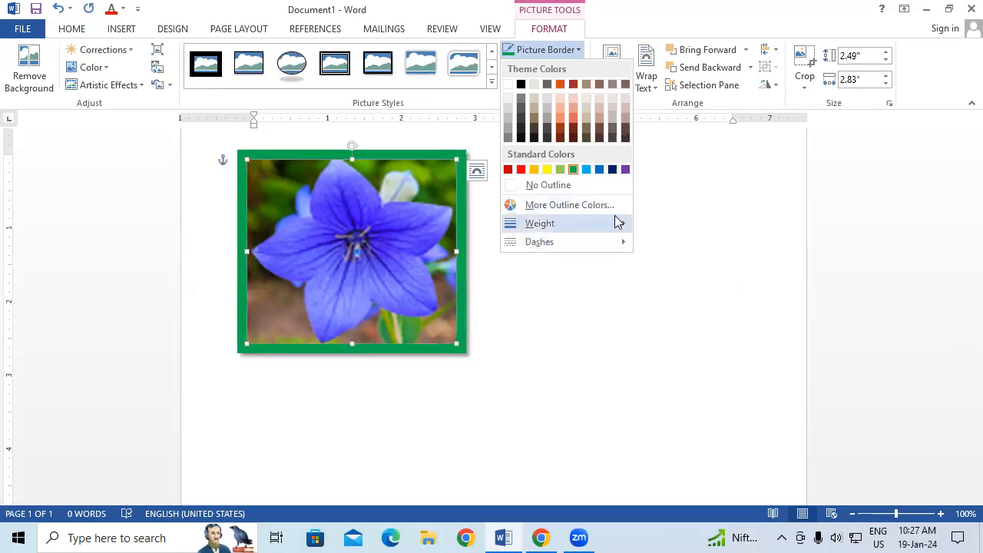
mouse_move(618, 222)
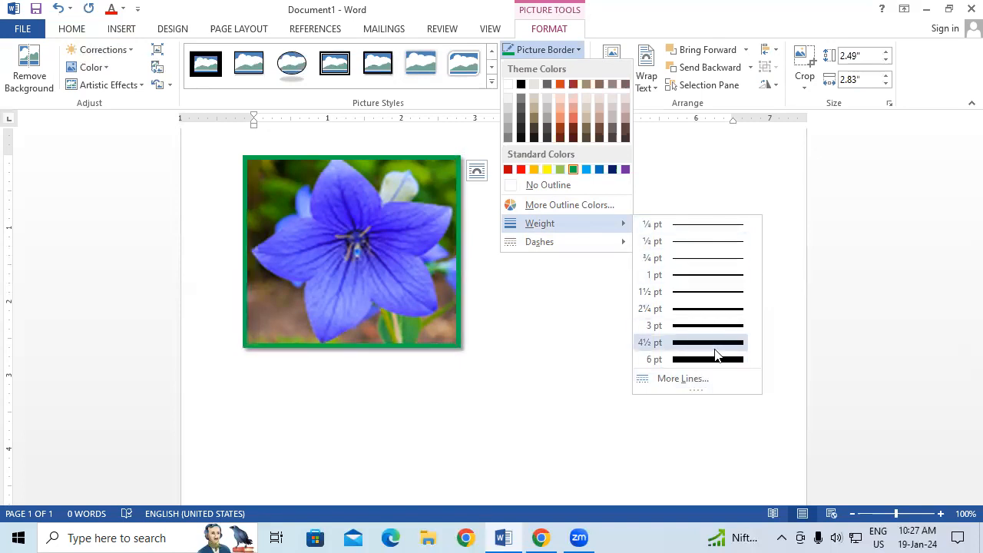
click(726, 308)
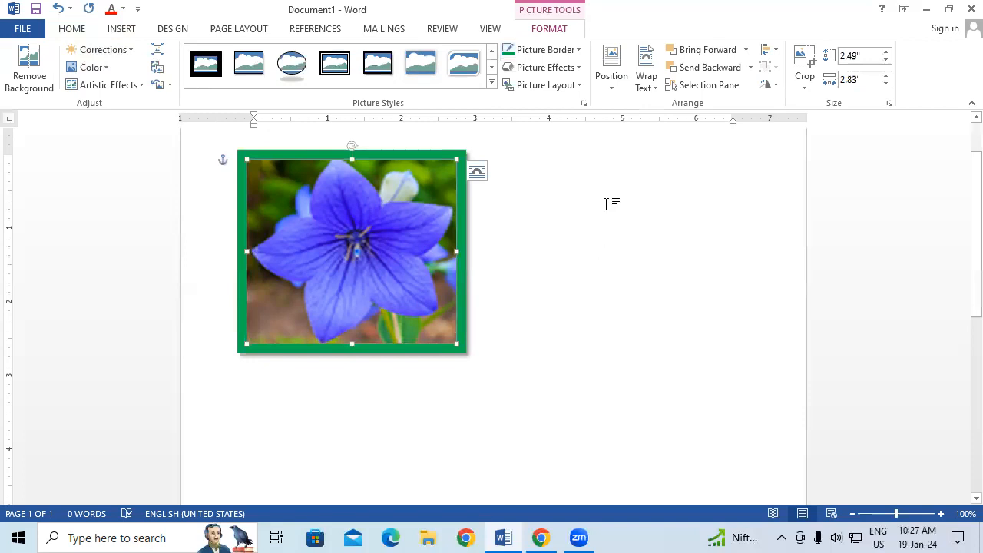
- Apply the first preset effect of the third row to the flower picture, turning it into a tilted 3-D block
click(535, 73)
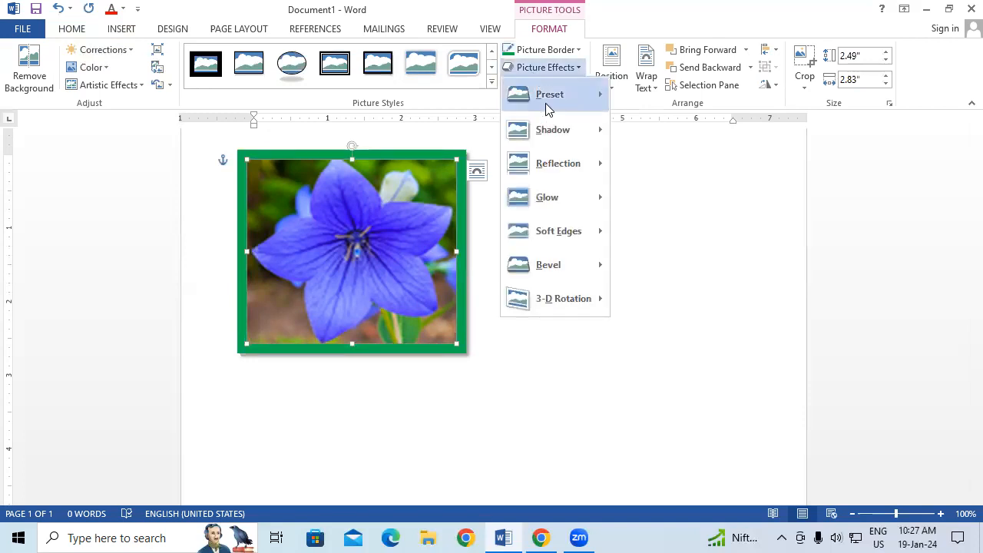
mouse_move(545, 103)
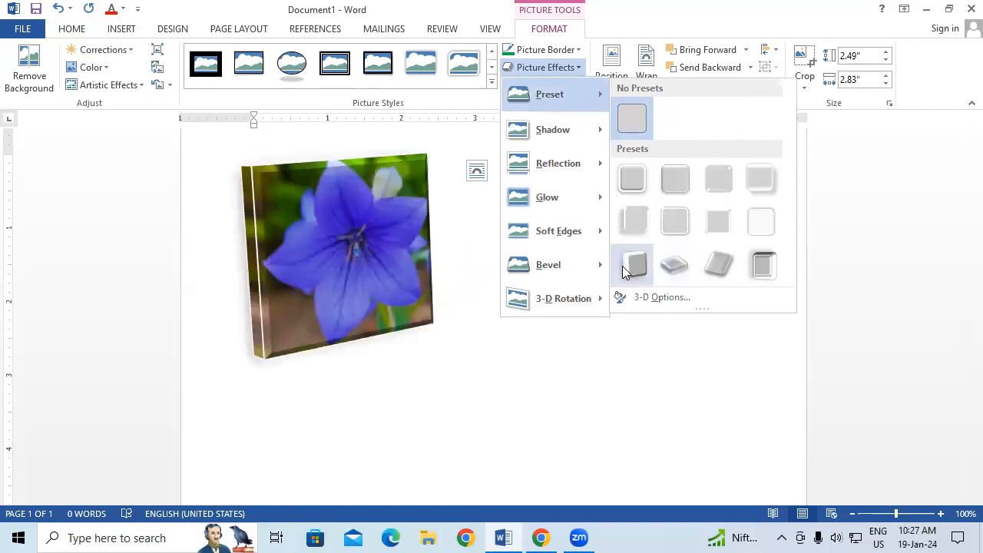
click(632, 266)
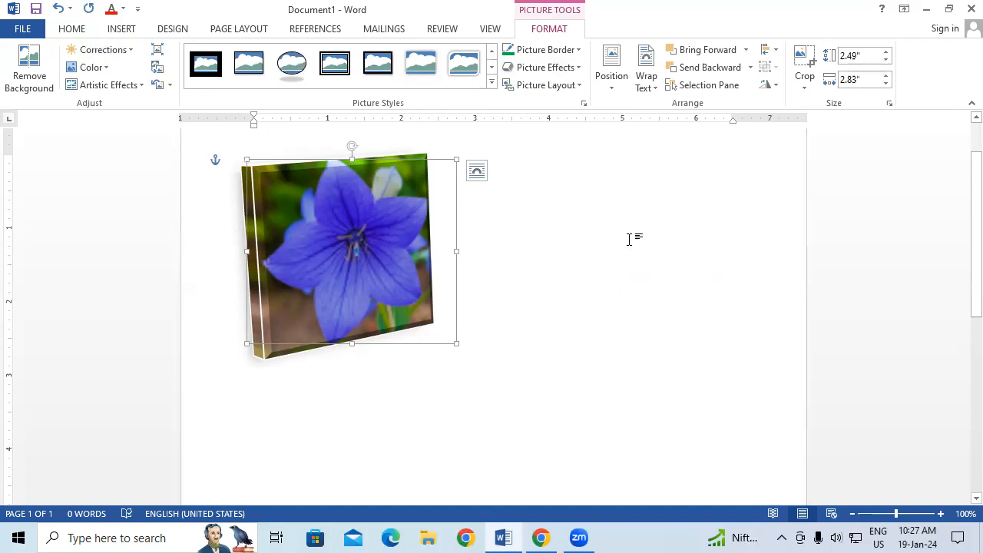
- Apply an outer shadow to the flower picture, falling behind its top and left edges
click(572, 65)
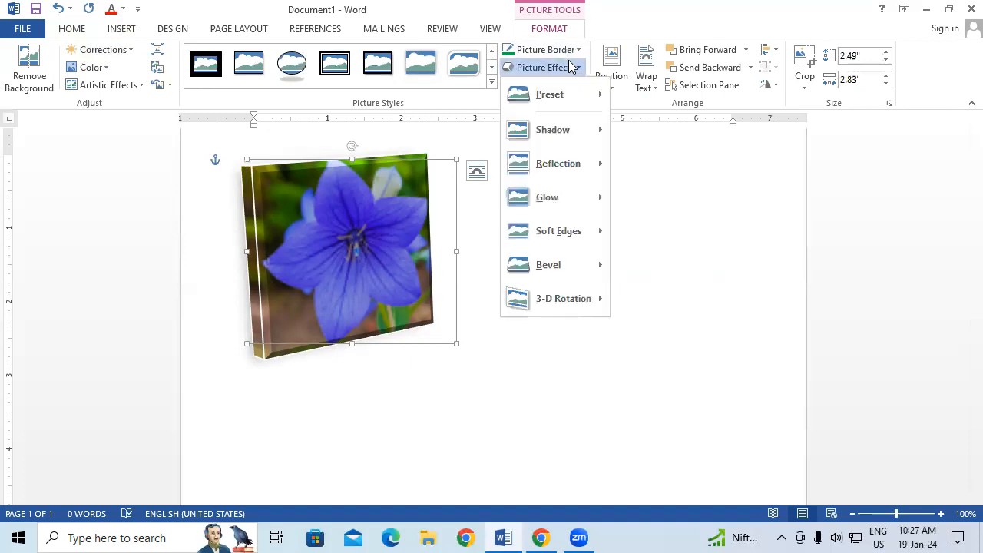
mouse_move(582, 133)
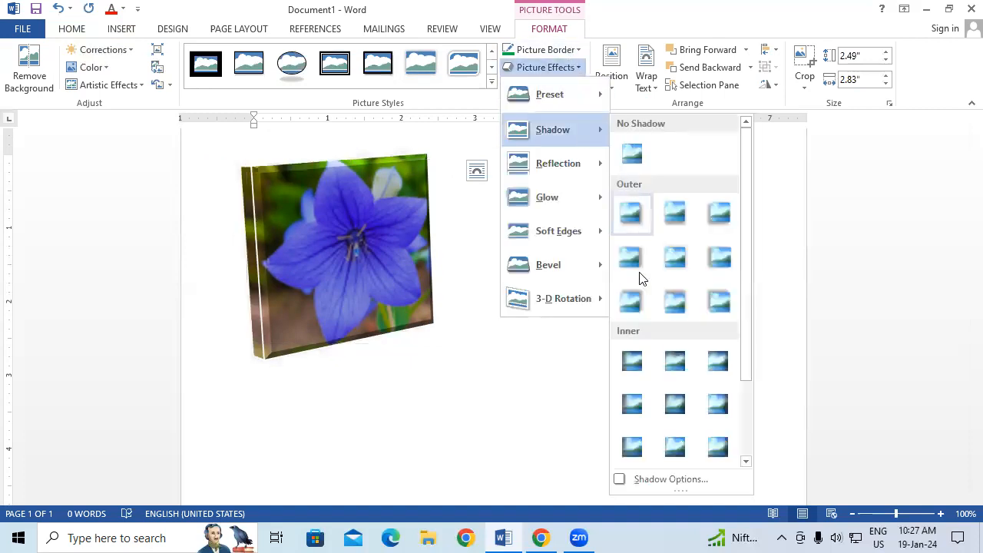
click(676, 246)
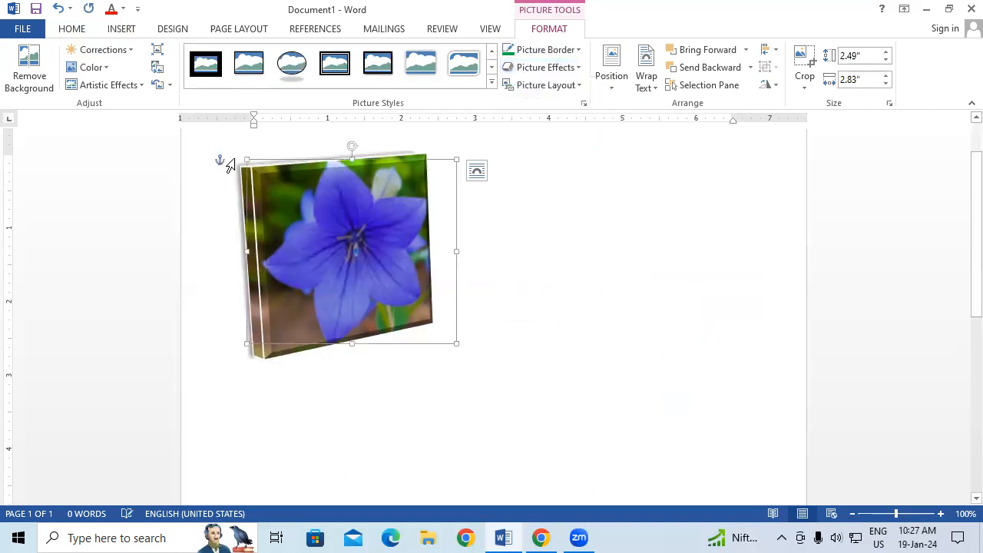
- Add the middle reflection variation of the second row to the flower picture
click(567, 69)
mouse_move(568, 163)
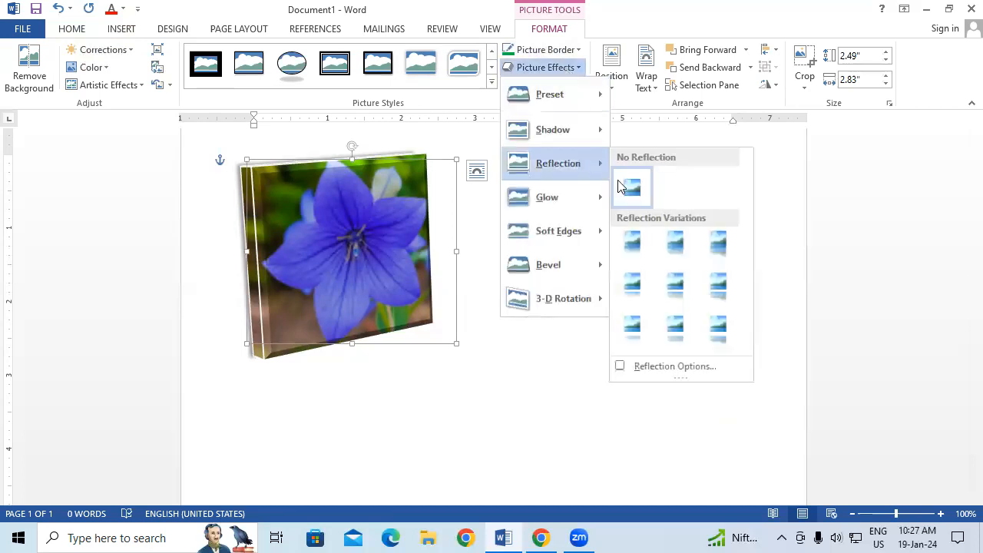
click(677, 290)
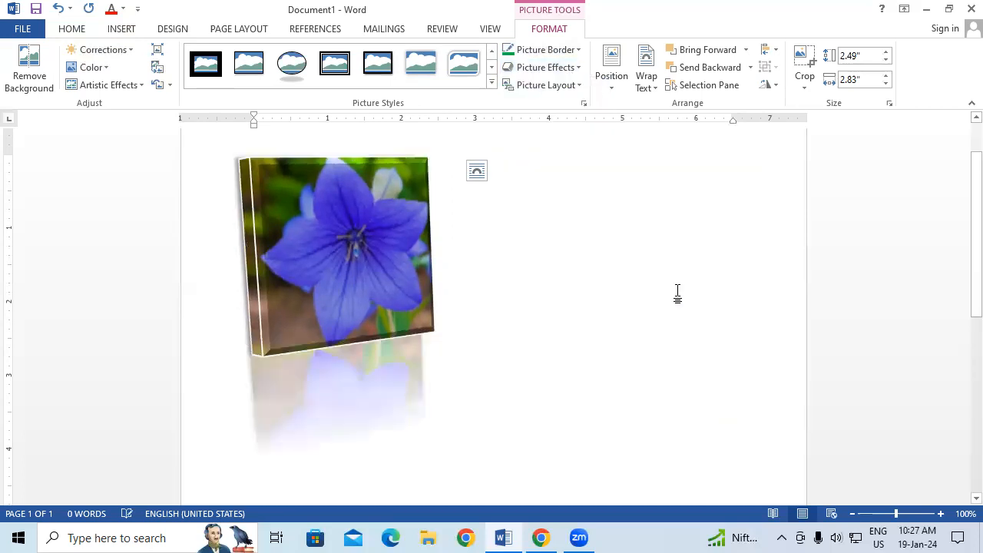
- Add the widest orange-red glow variation in the first accent color to the flower picture
click(561, 71)
mouse_move(596, 198)
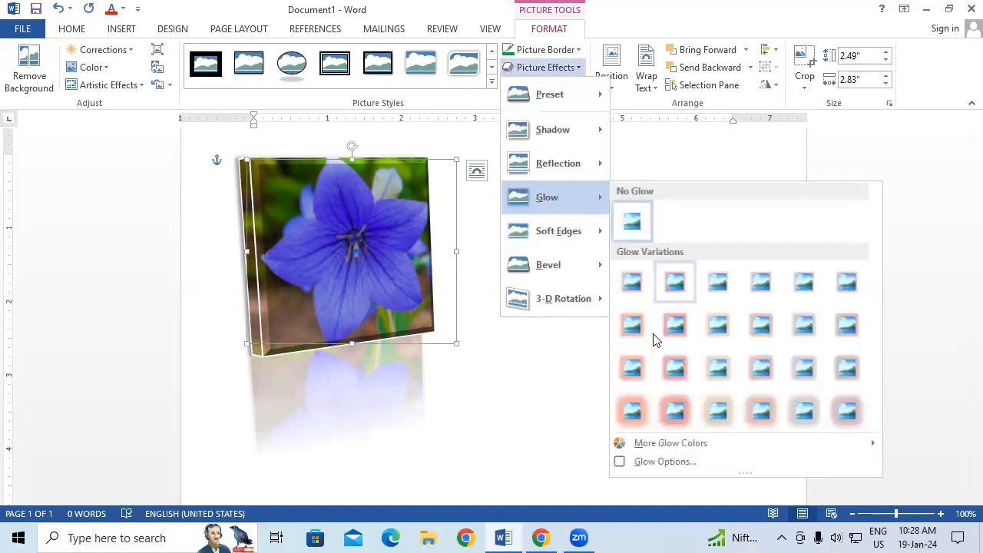
click(632, 411)
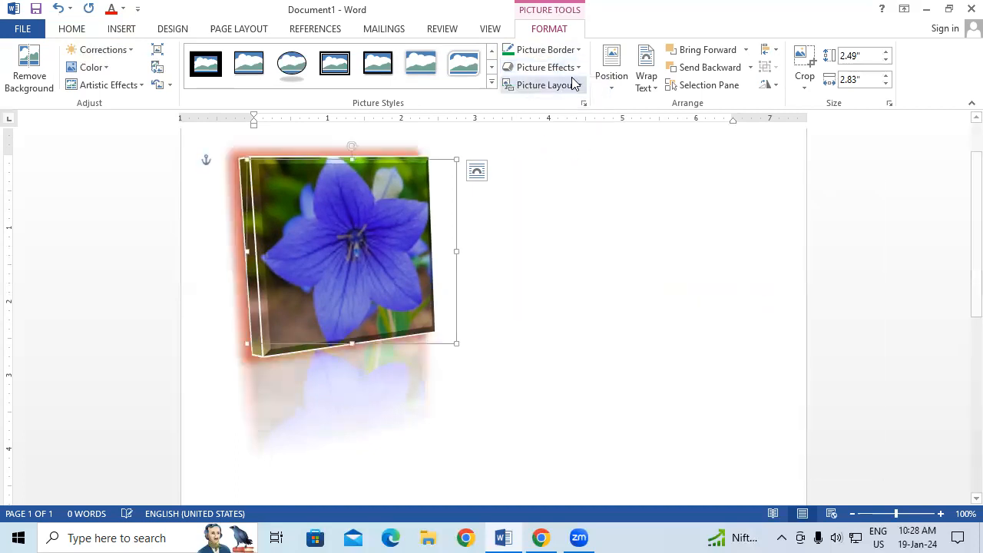
- Apply the third parallel 3-D rotation of the second row to the flower picture, laying the block flat
click(575, 68)
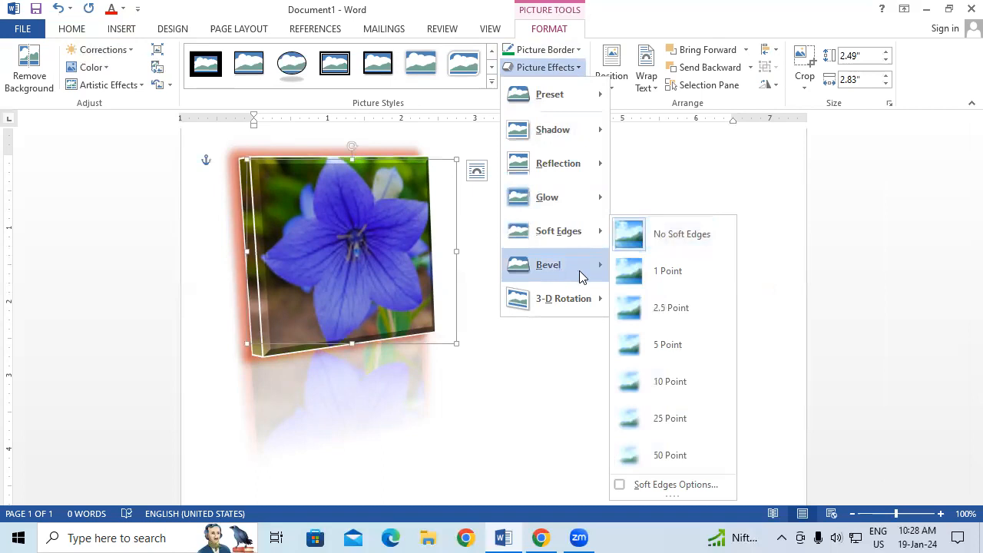
mouse_move(579, 270)
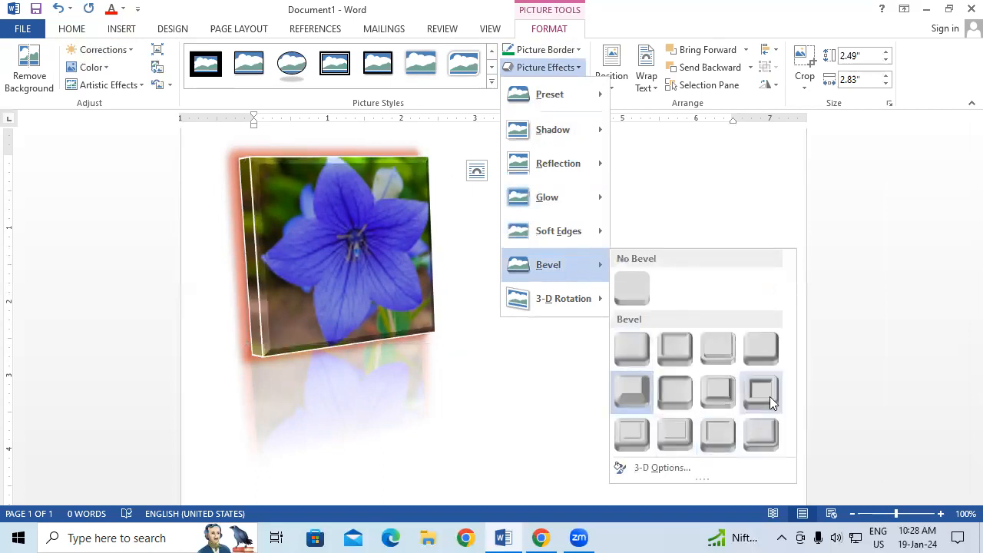
mouse_move(602, 301)
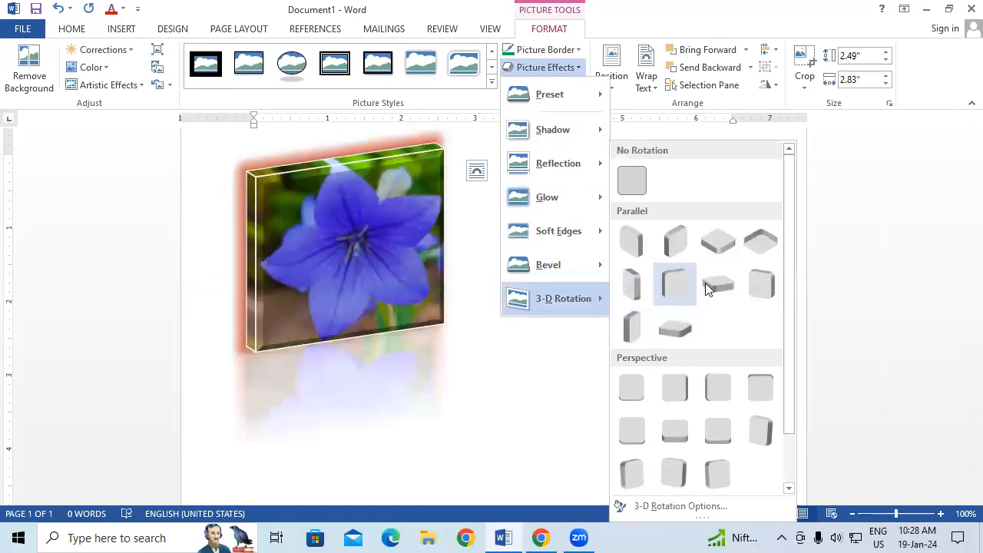
click(716, 286)
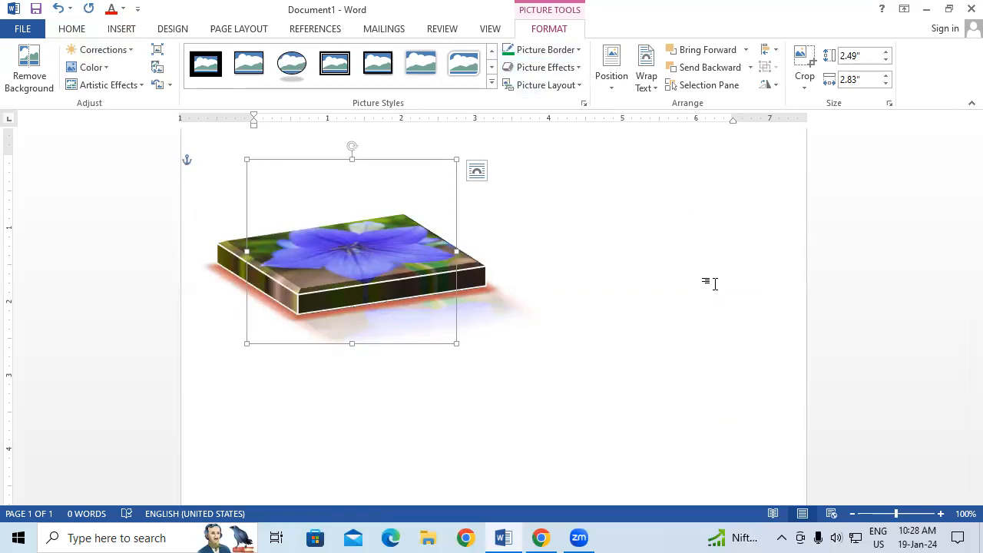
- Undo the recent picture effects and repositioning until the flower picture is plain and back near the page's center
key(ctrl+z)
key(ctrl+z)
key(ctrl+z)
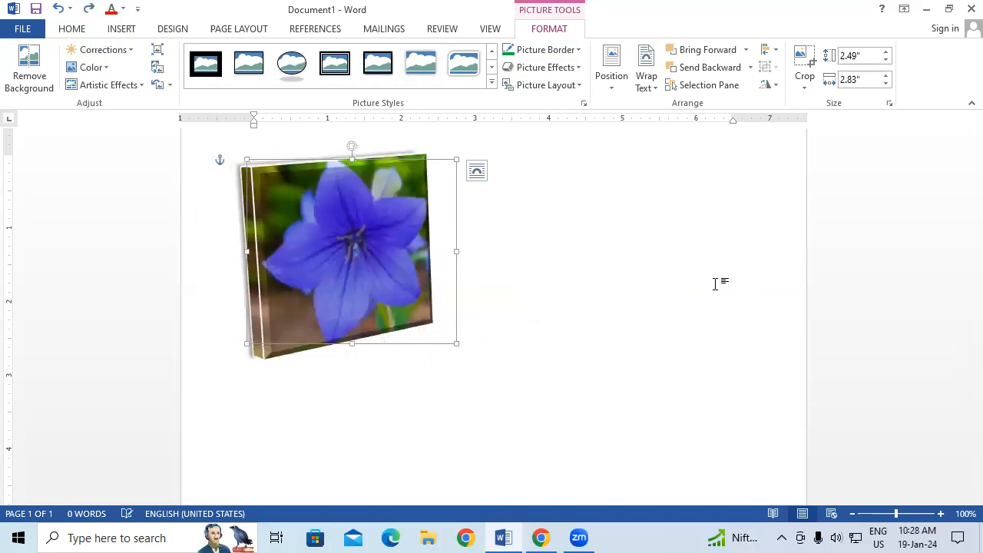
key(ctrl+z)
key(ctrl+z)
key(ctrl+z)
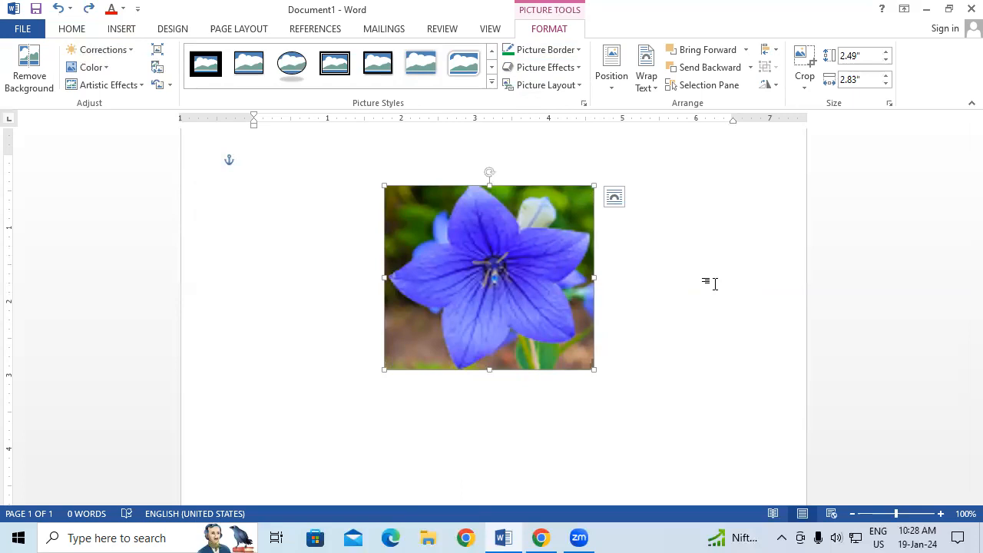
- Convert the flower picture with the second picture layout of the last row, and undo the conversion
click(563, 86)
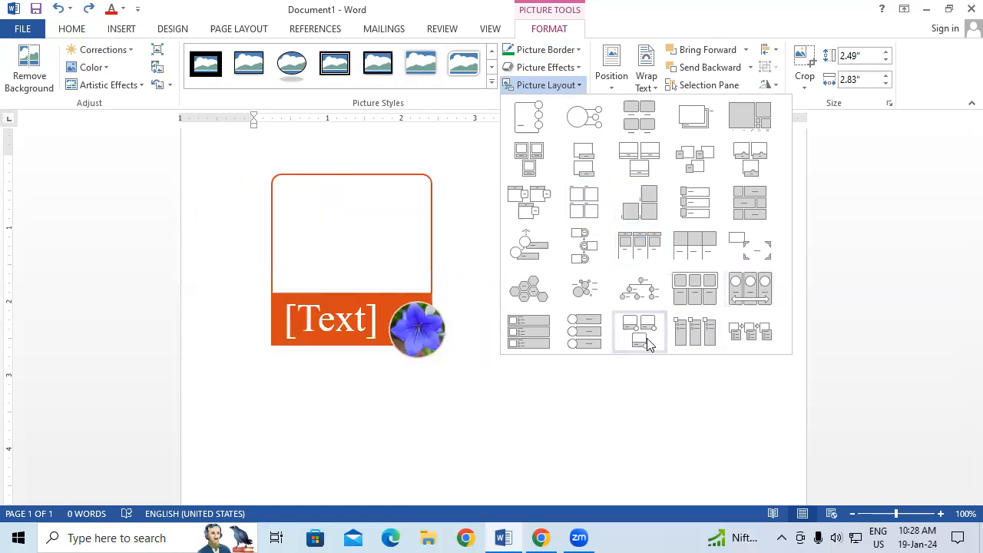
click(571, 333)
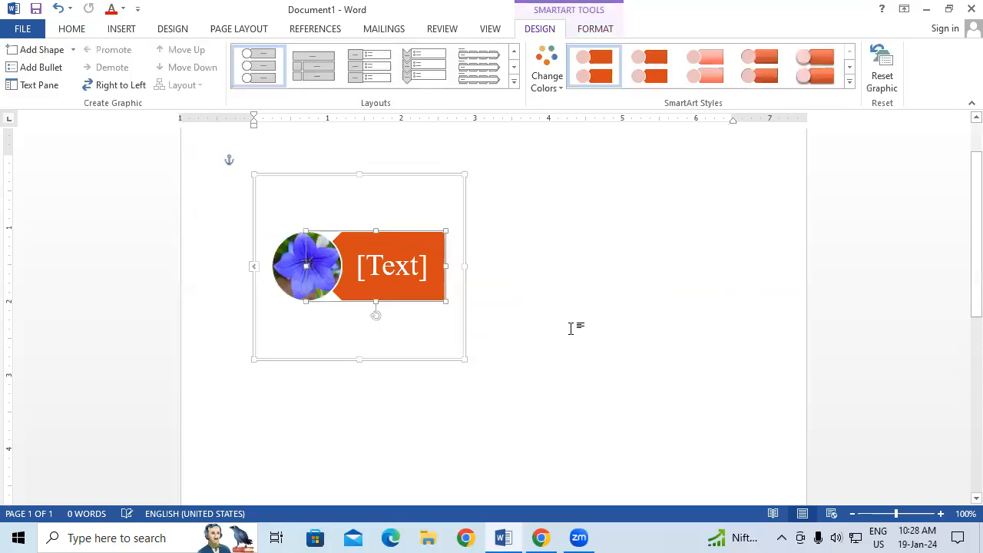
click(571, 329)
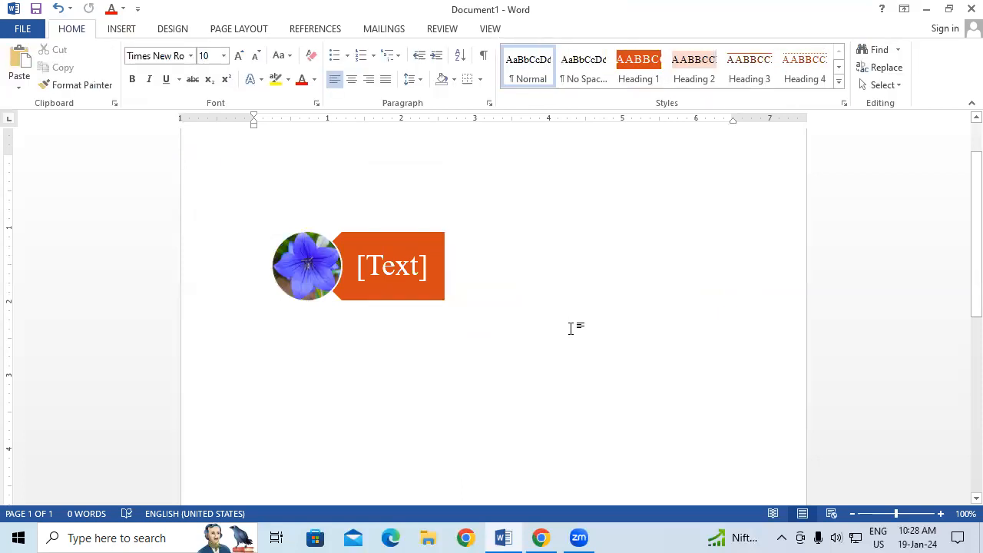
key(ctrl+z)
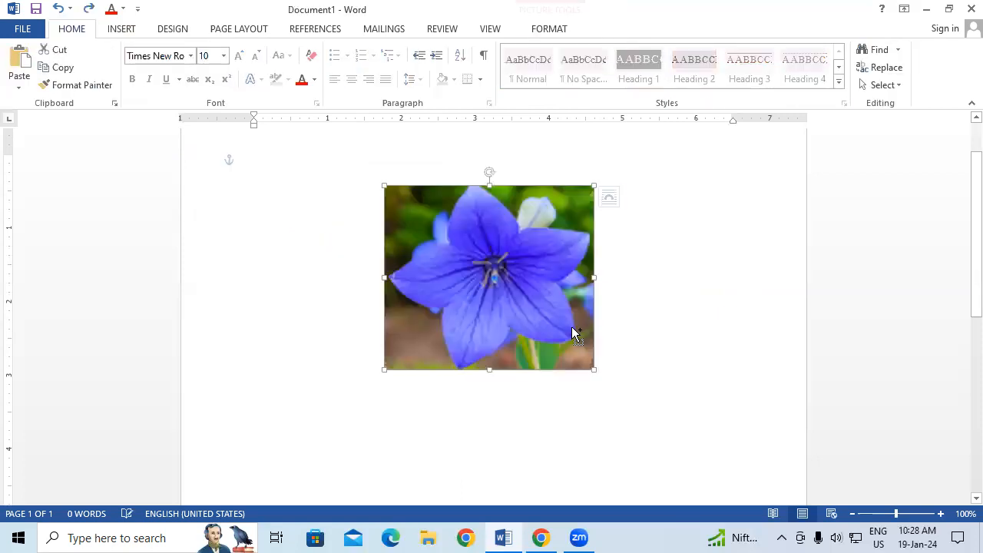
click(553, 35)
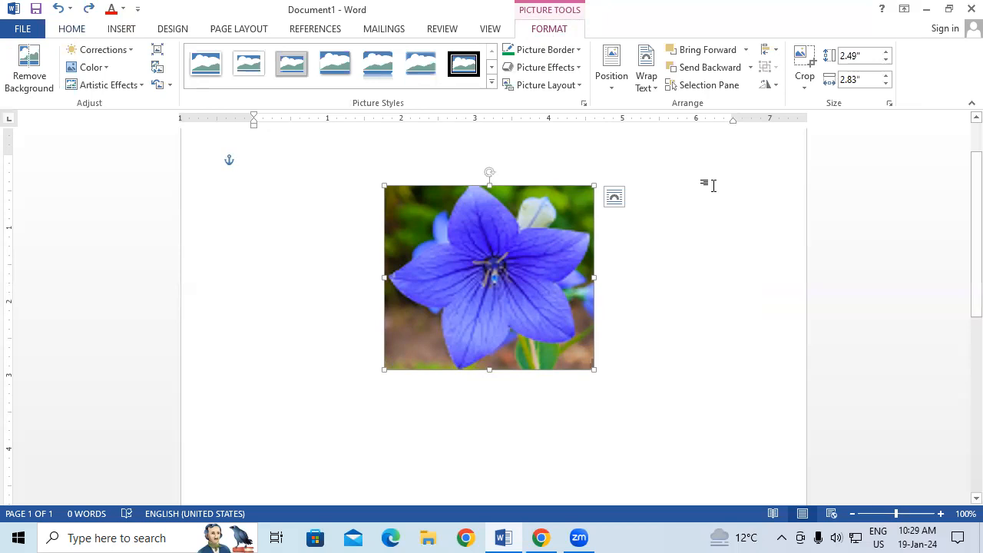
click(607, 85)
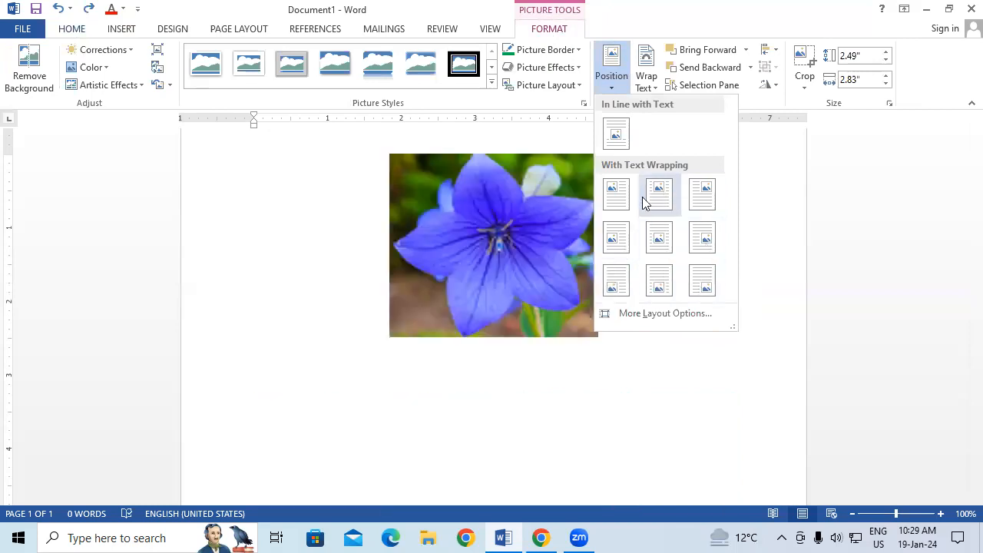
click(671, 360)
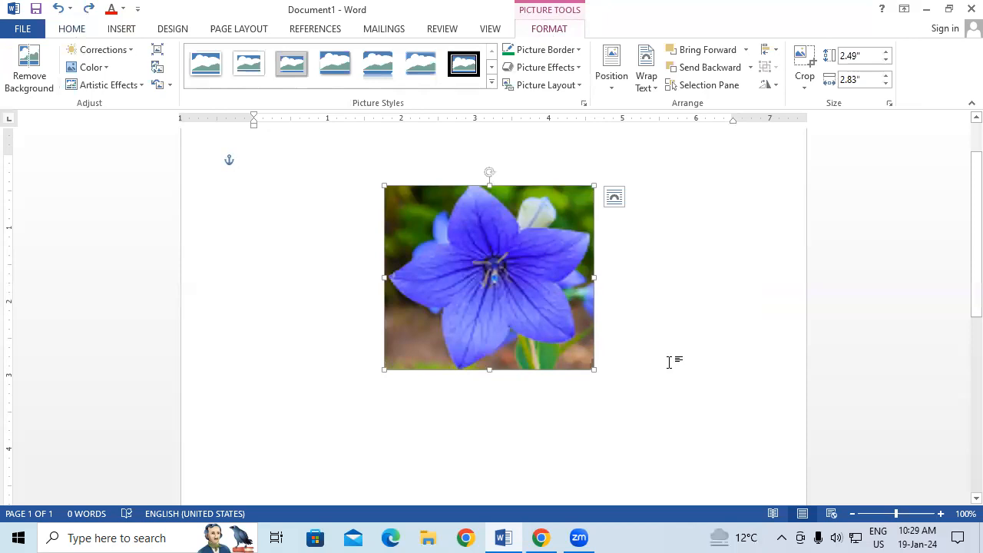
- Delete the flower picture and fill the empty page with sample text using =rand()
key(Delete)
scroll(639, 351, up, 2)
text(=ran)
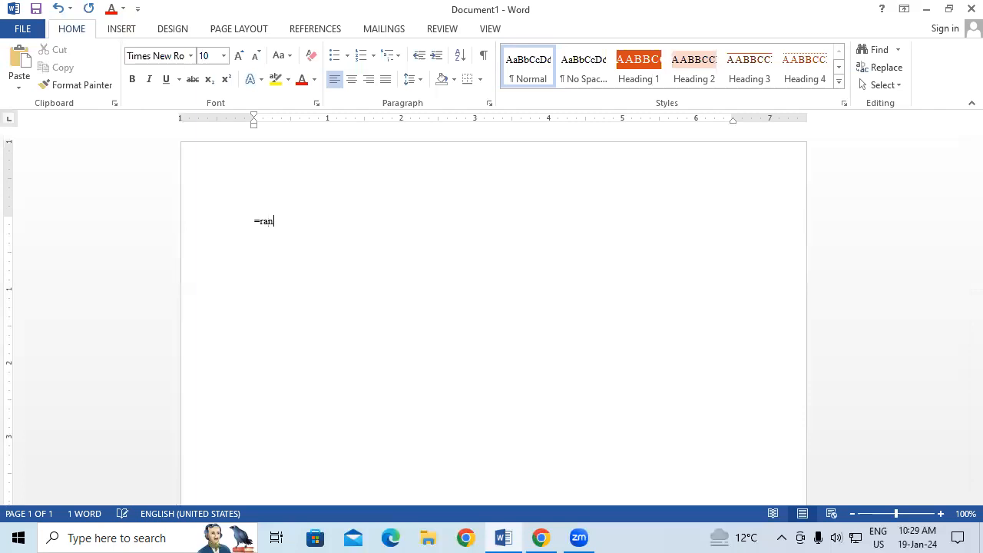
text(d())
key(Return)
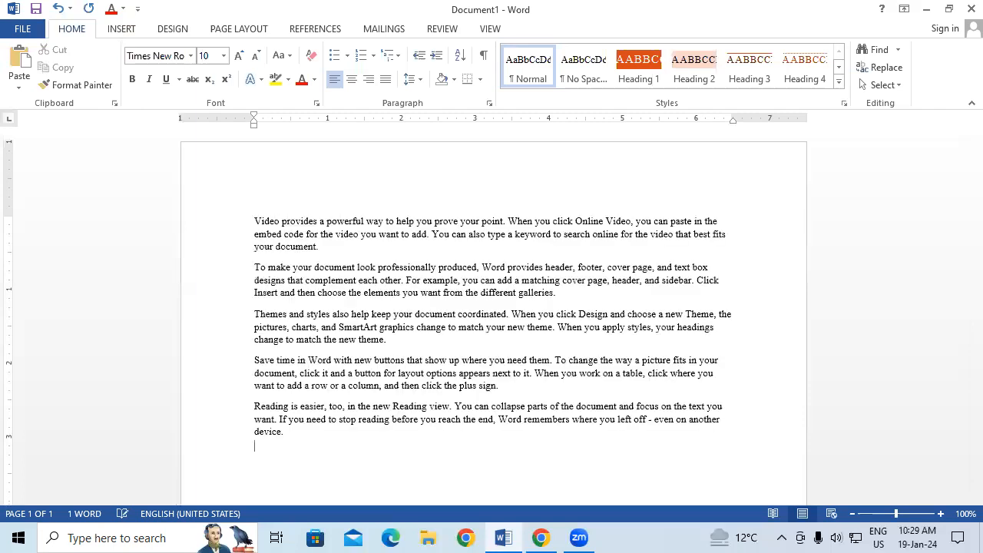
- Enlarge all of the sample text to font size 20
key(ctrl+a)
key(ctrl+shift+period)
key(ctrl+shift+period)
key(ctrl+shift+period)
key(ctrl+shift+period)
key(ctrl+shift+period)
key(ctrl+shift+period)
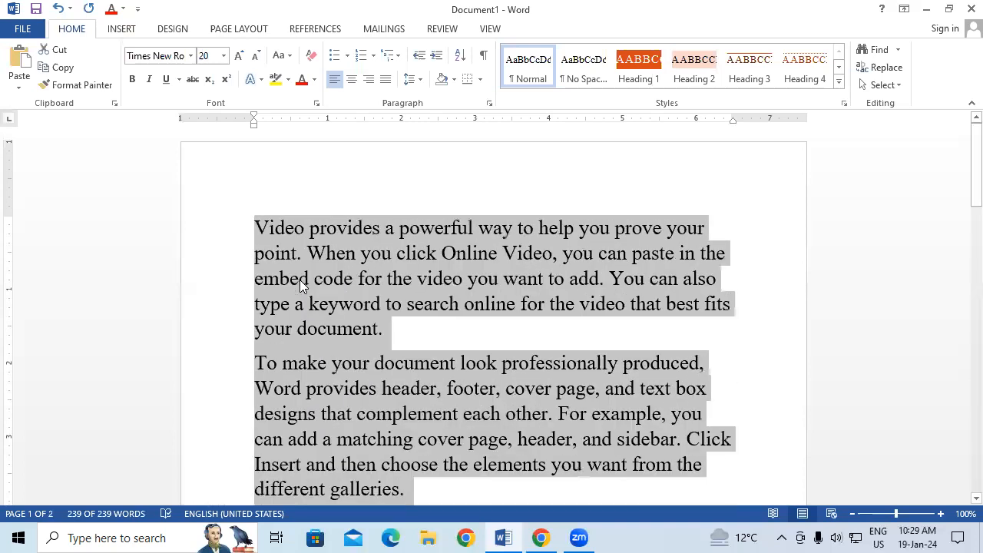
- Add the heading "INTRODUCTION OF COMPUTER" on its own line above the first paragraph
click(299, 279)
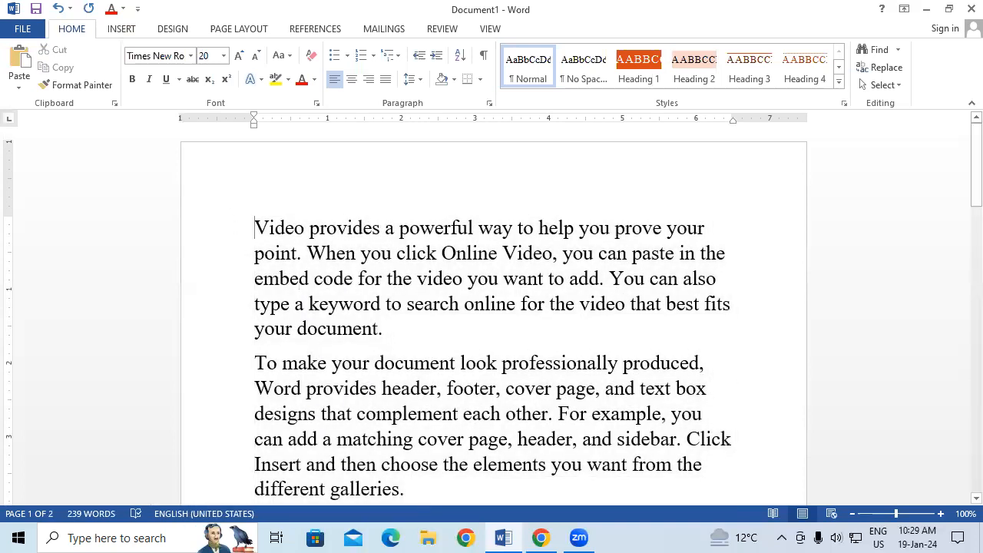
key(Return)
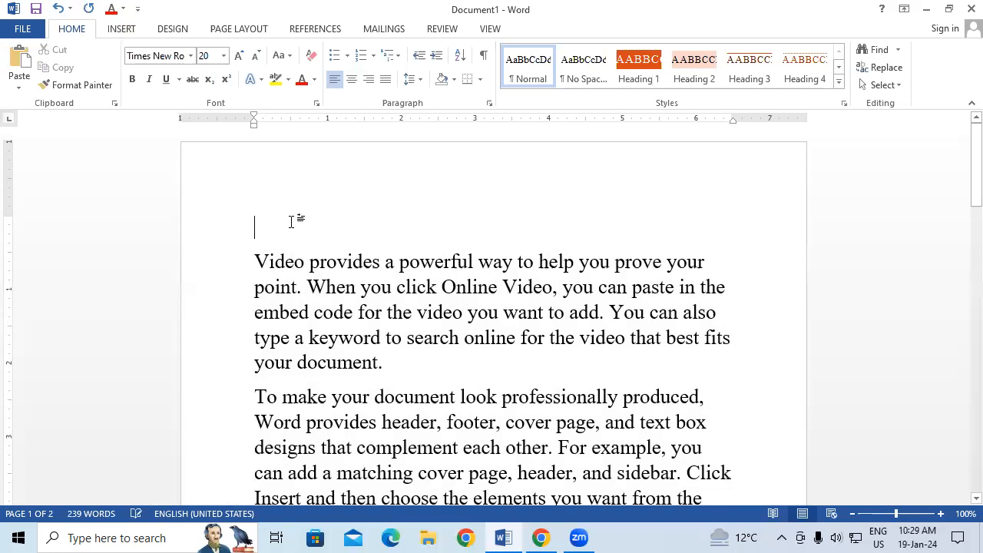
text(IN)
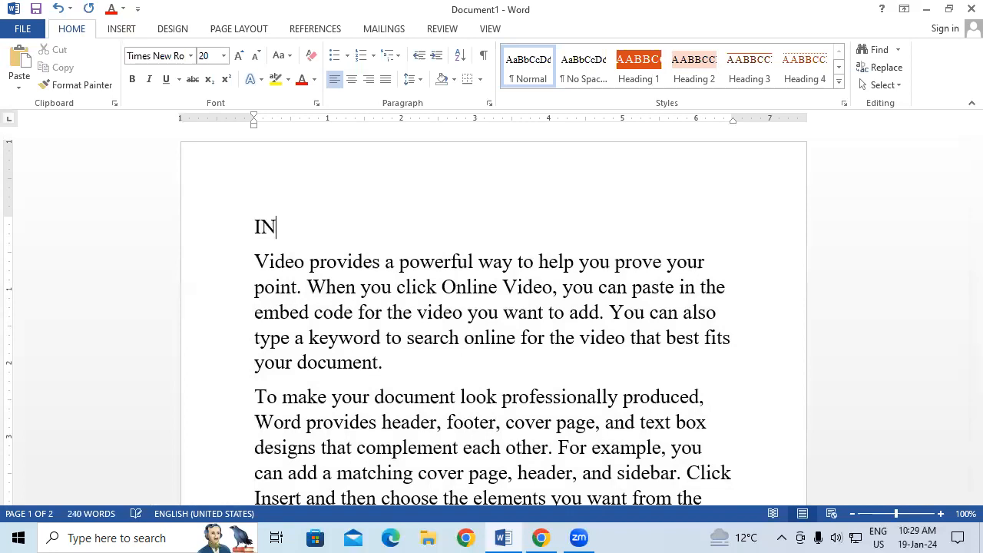
text(TRODUCT)
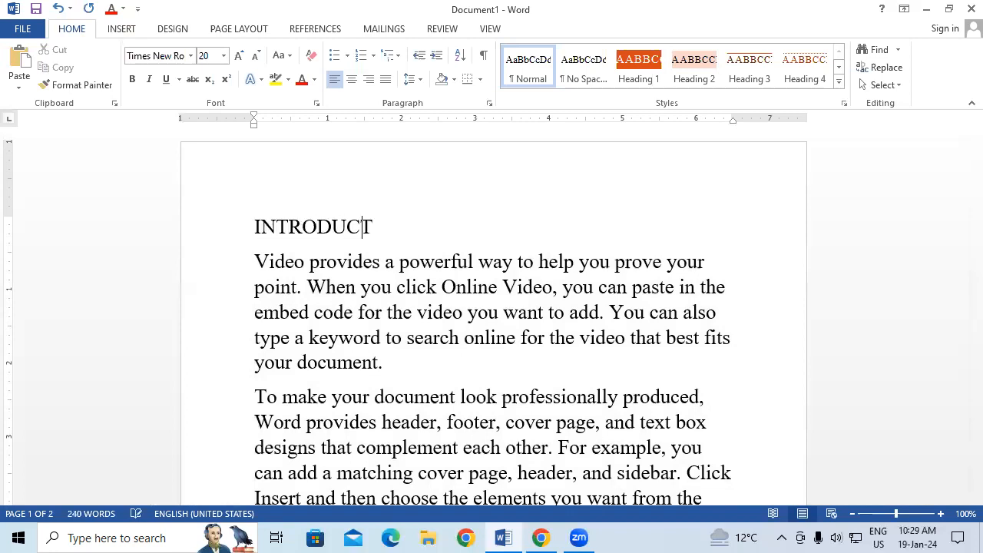
text(ION OF COMPUTER)
- Format the heading "INTRODUCTION OF COMPUTER" as underlined, bold, red text at font size 24
drag(557, 226, 293, 224)
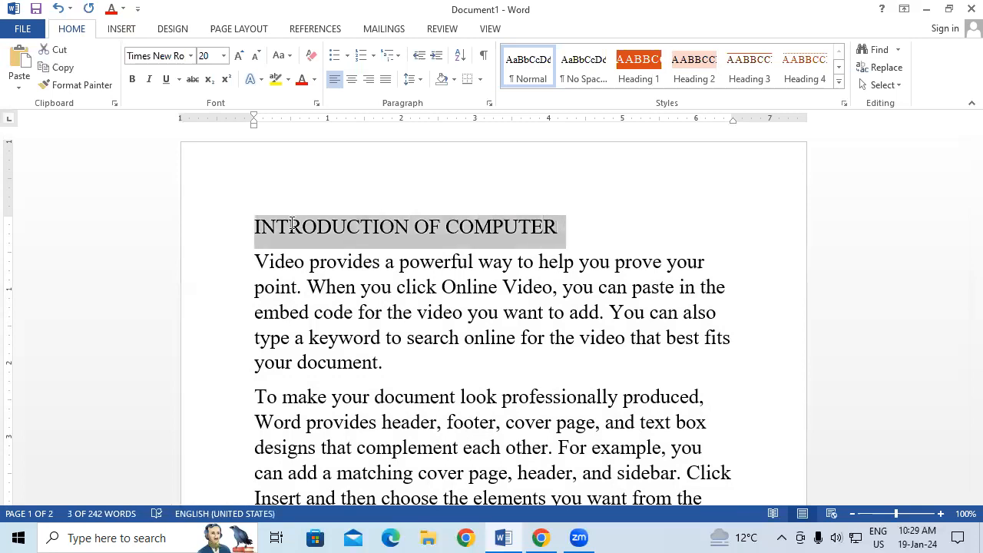
key(ctrl+u)
key(ctrl+shift+period)
key(ctrl+shift+period)
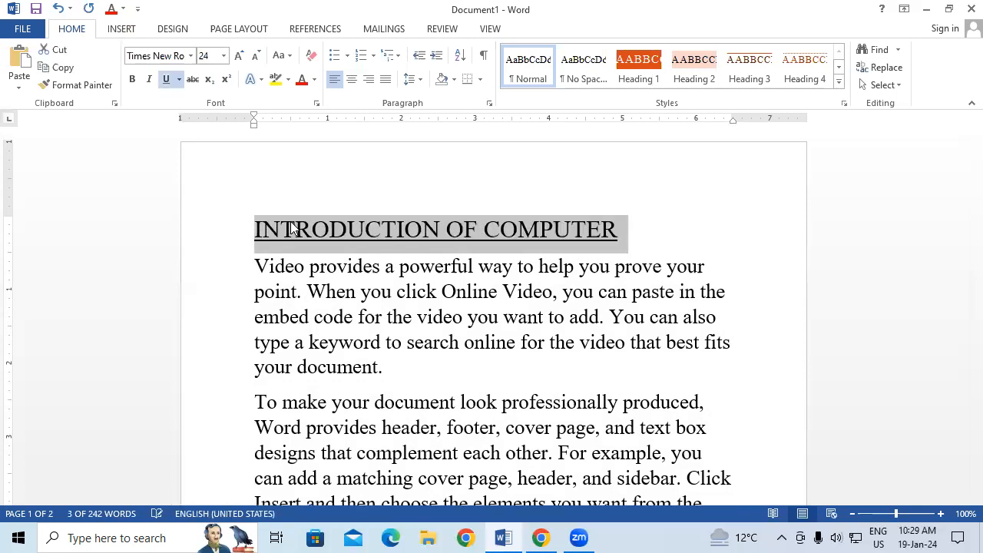
click(301, 81)
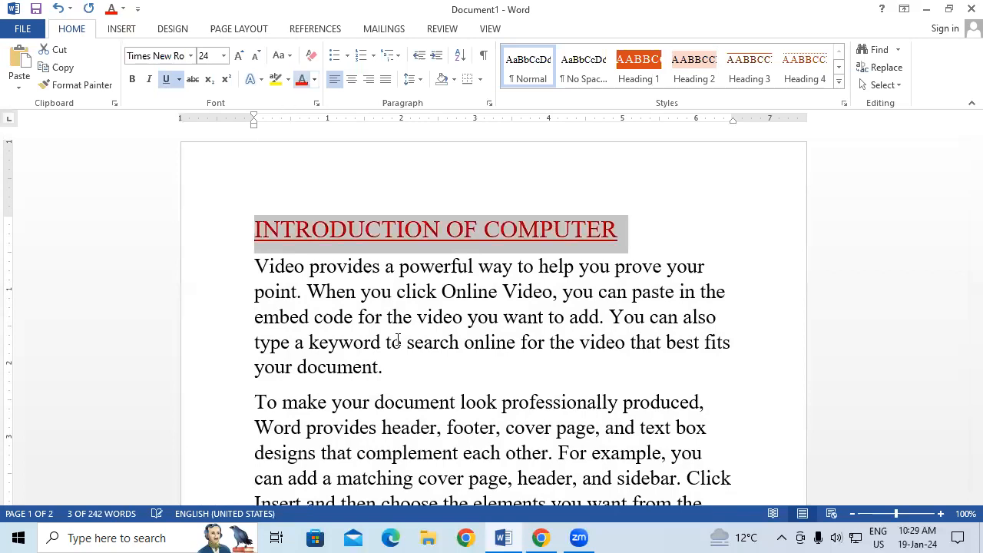
click(131, 79)
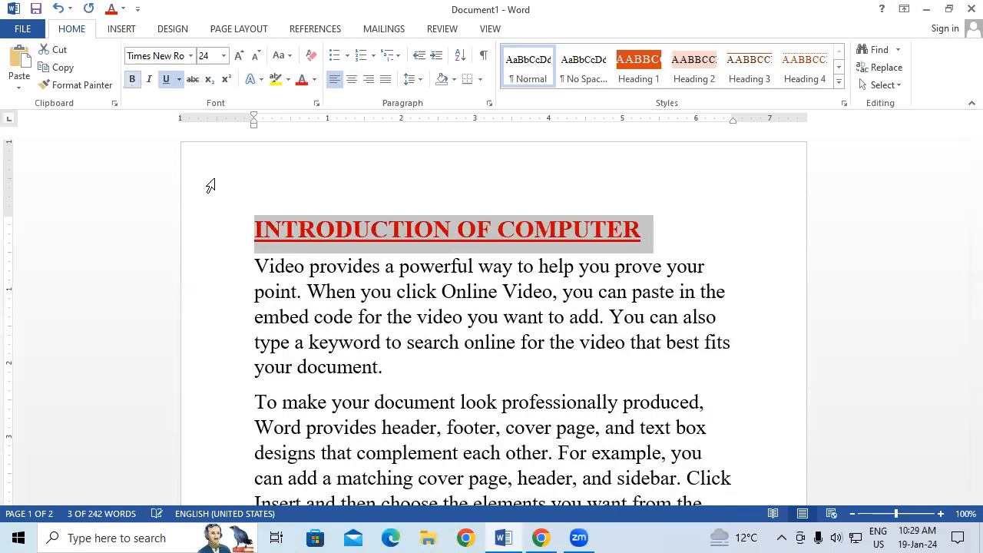
click(422, 380)
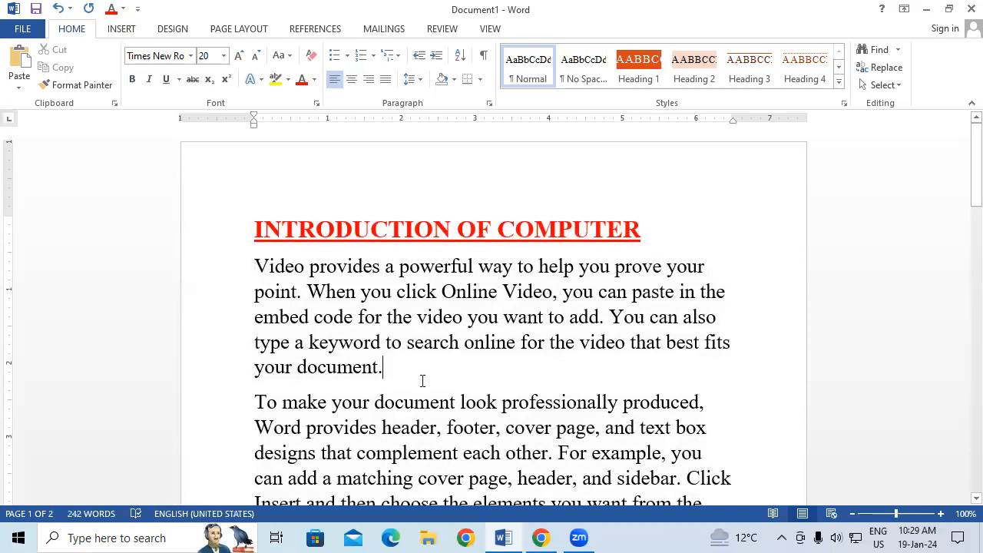
- Insert the computer picture "Capture" from the Music folder at the end of the first paragraph
scroll(422, 381, down, 1)
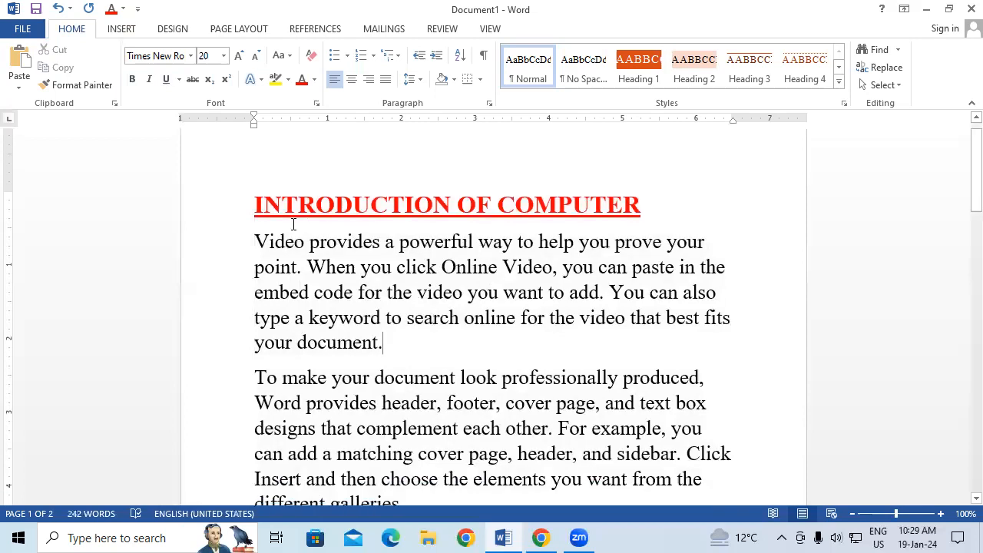
drag(258, 242, 380, 403)
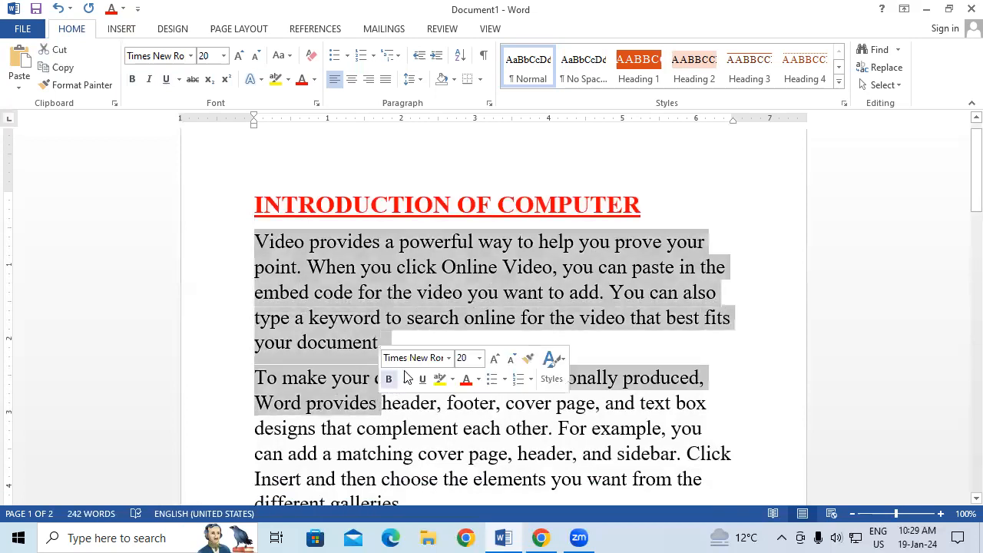
click(406, 342)
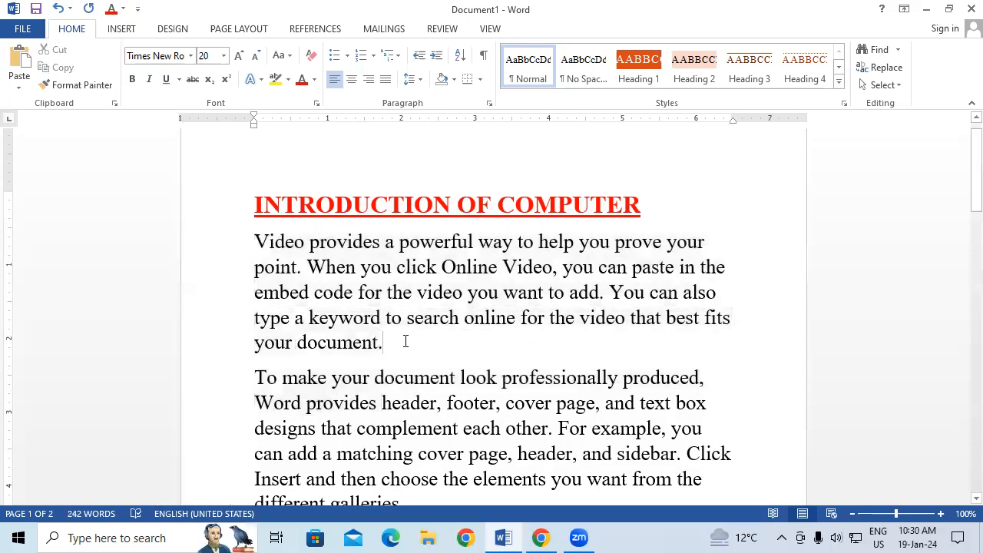
click(121, 29)
click(141, 65)
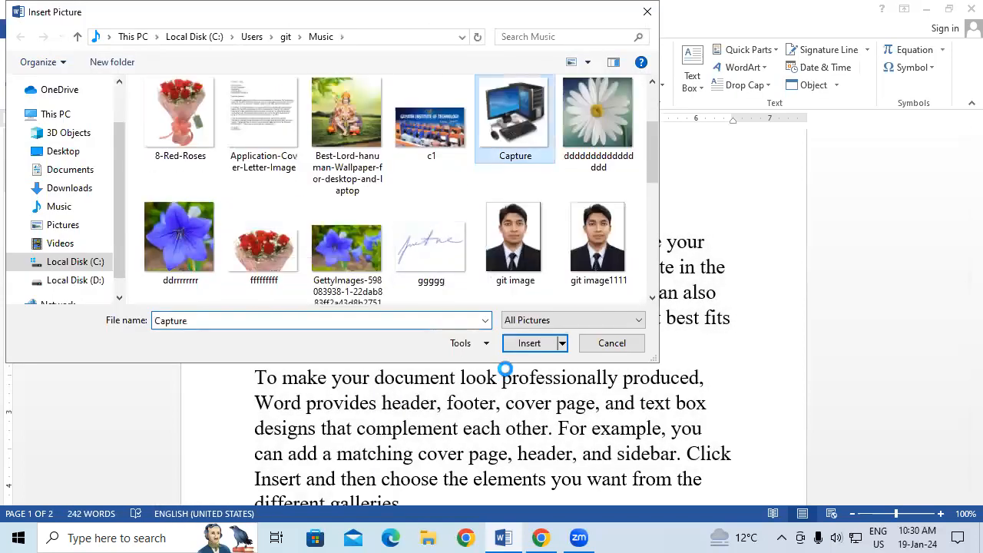
click(527, 342)
- Shrink the computer picture proportionally to 2.74" high and 2.7" wide
scroll(538, 347, down, 3)
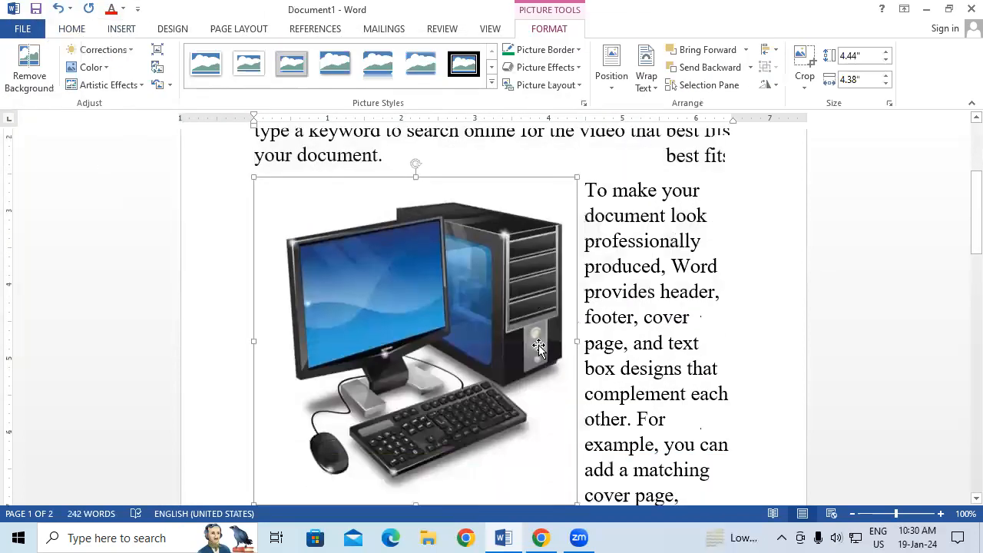
scroll(537, 347, down, 1)
drag(576, 442, 454, 307)
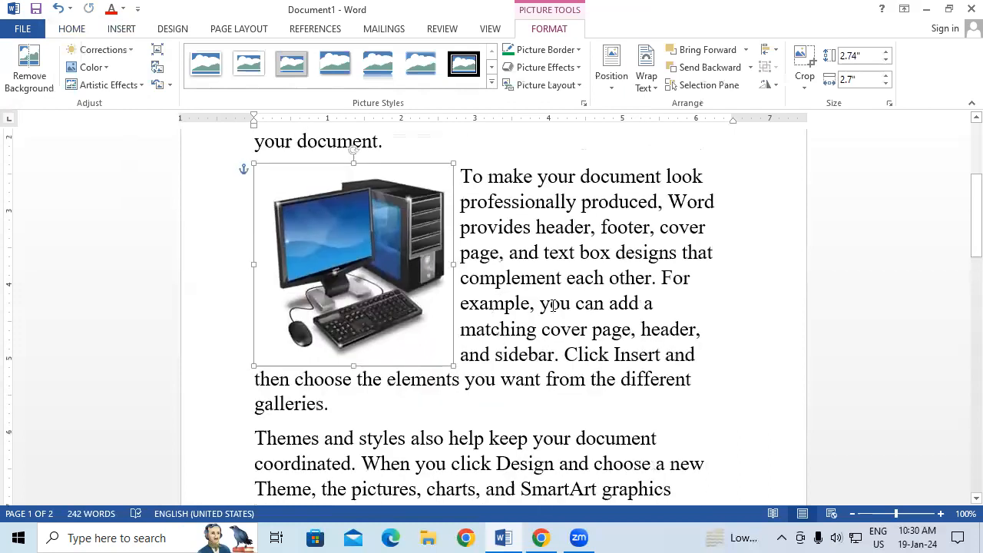
- Position the computer picture at the page's top left with the text wrapping around it
scroll(552, 305, up, 3)
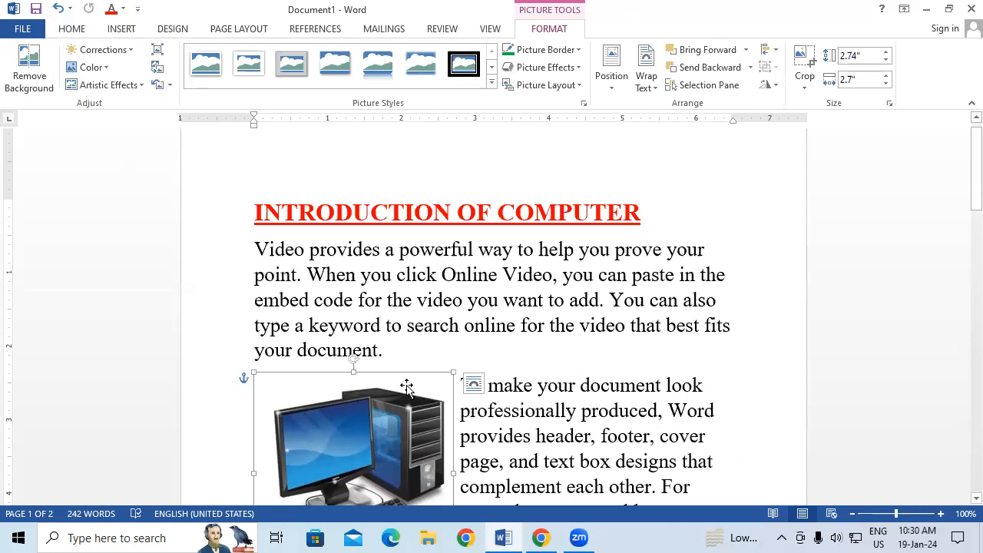
click(623, 88)
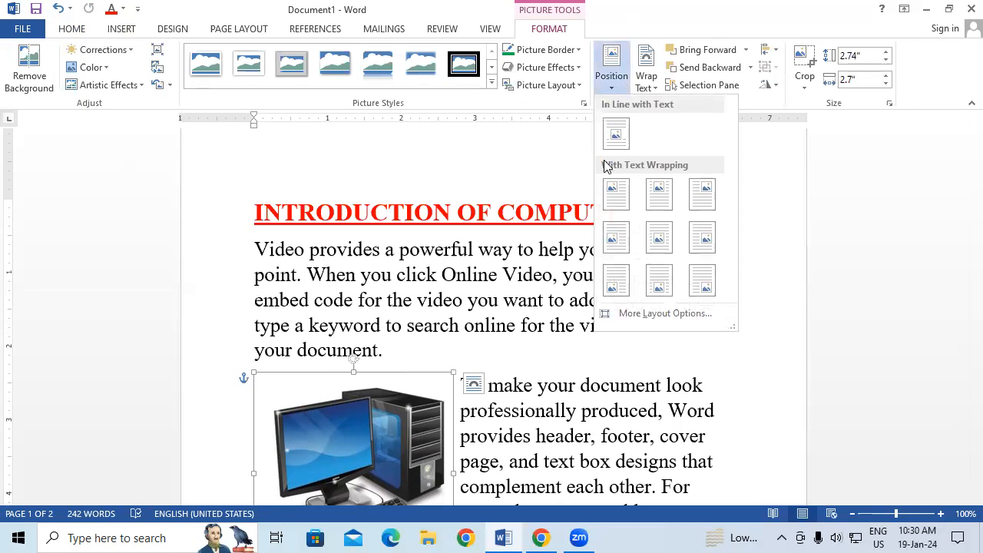
click(620, 198)
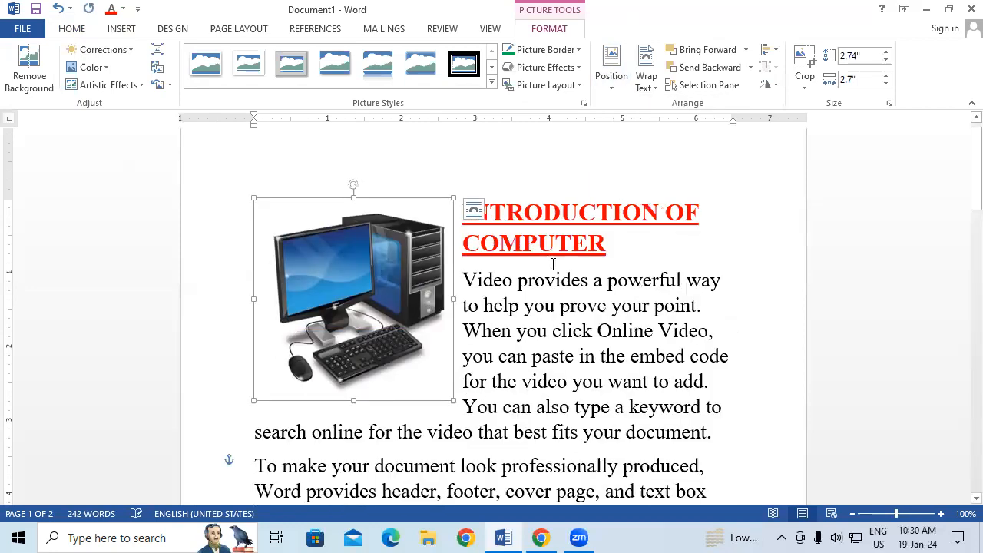
click(612, 331)
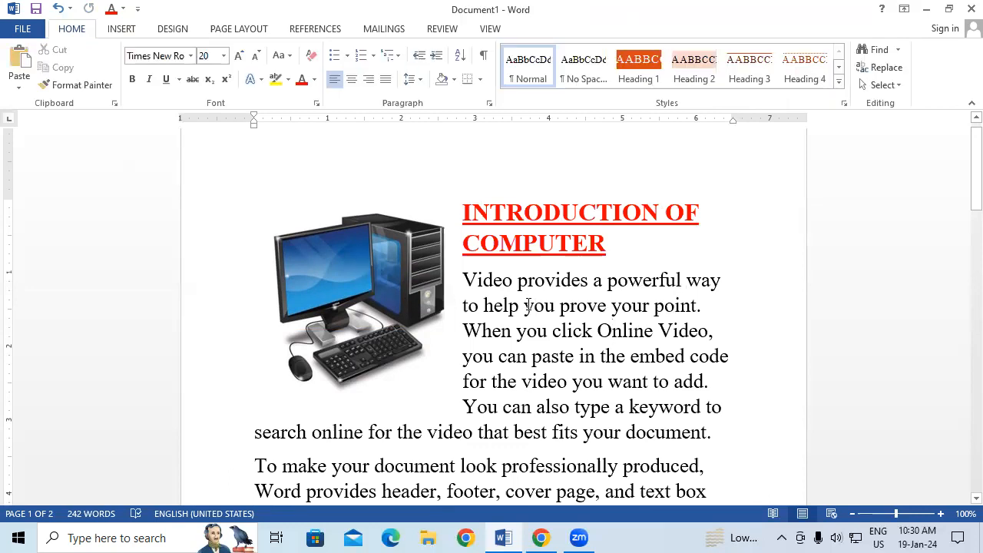
- Move the computer picture to the page's right margin, set its wrapping to Behind Text, and shift it over the middle of the first paragraph
click(342, 249)
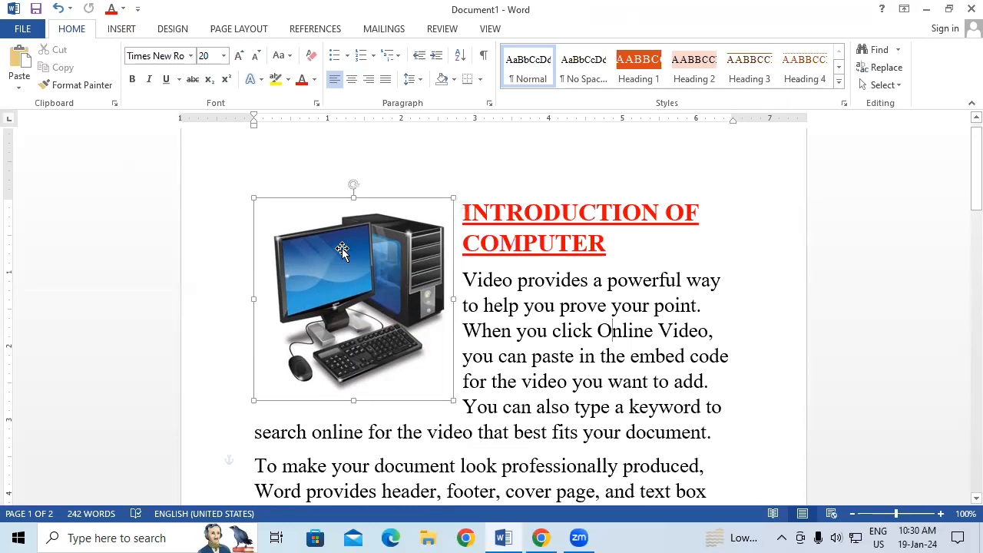
drag(342, 250, 615, 254)
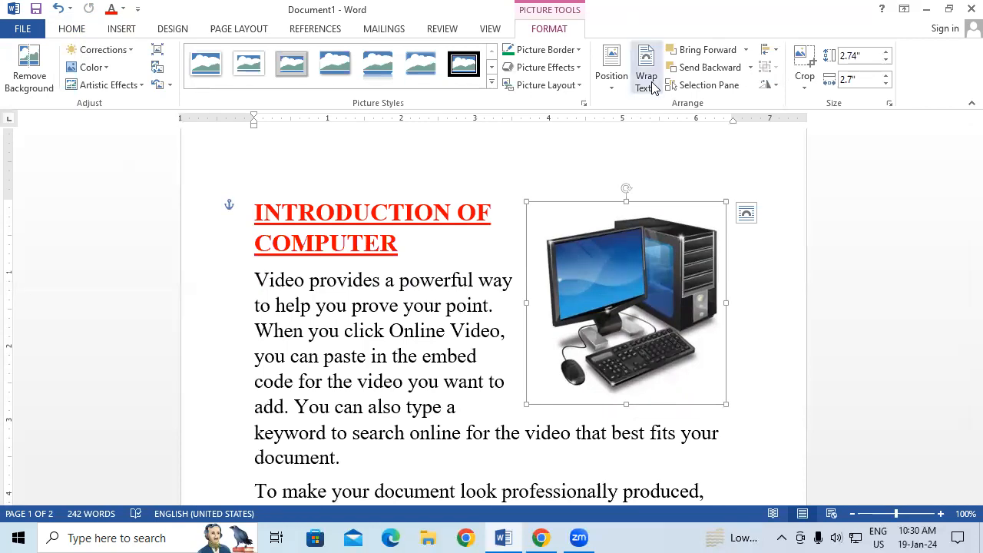
click(649, 82)
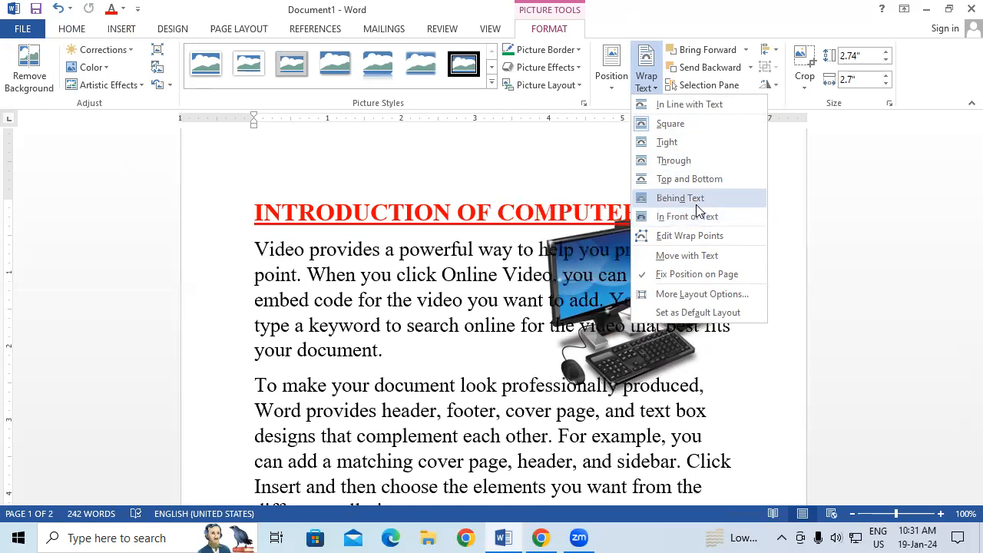
click(694, 199)
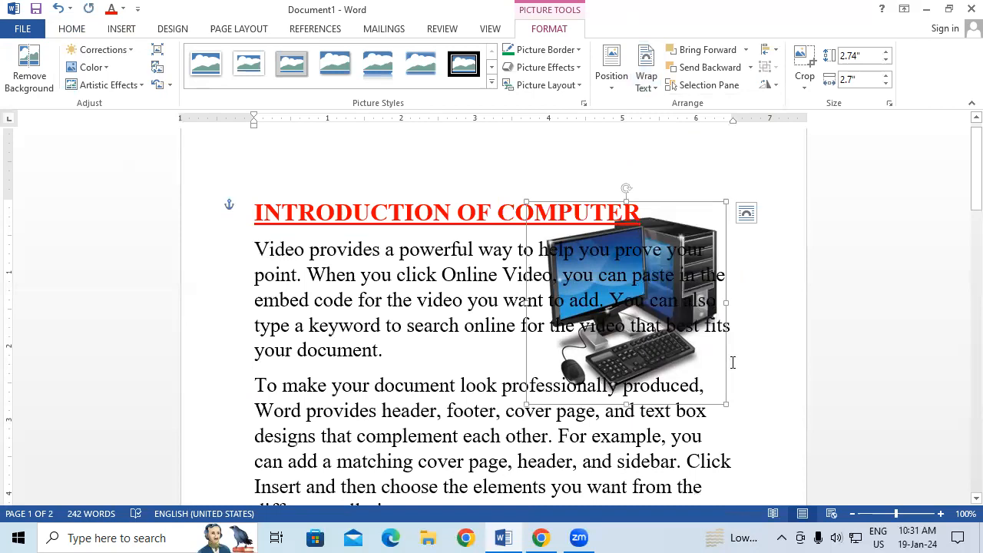
drag(696, 367, 544, 344)
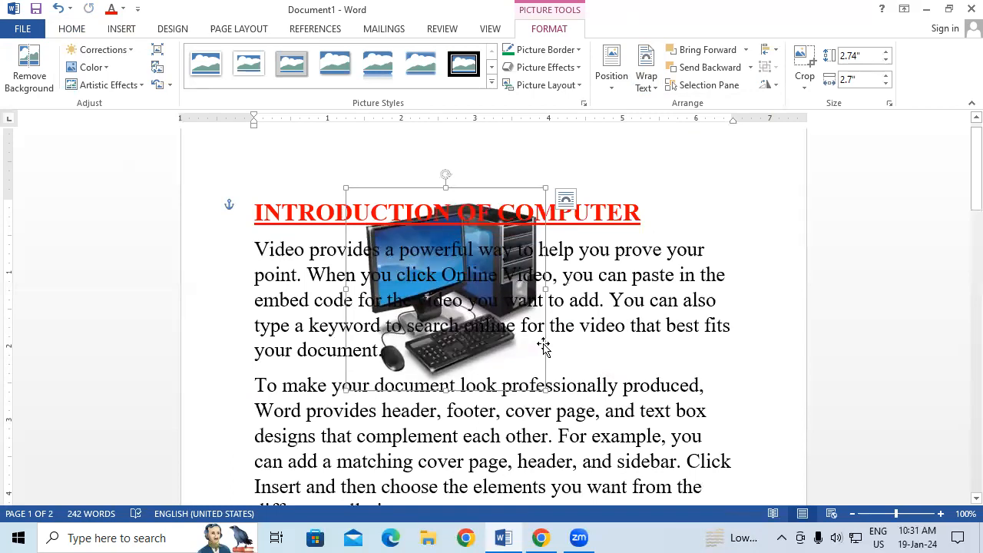
- Set the computer picture's text wrapping to In Front of Text and move it toward the right part of the two paragraphs
click(646, 75)
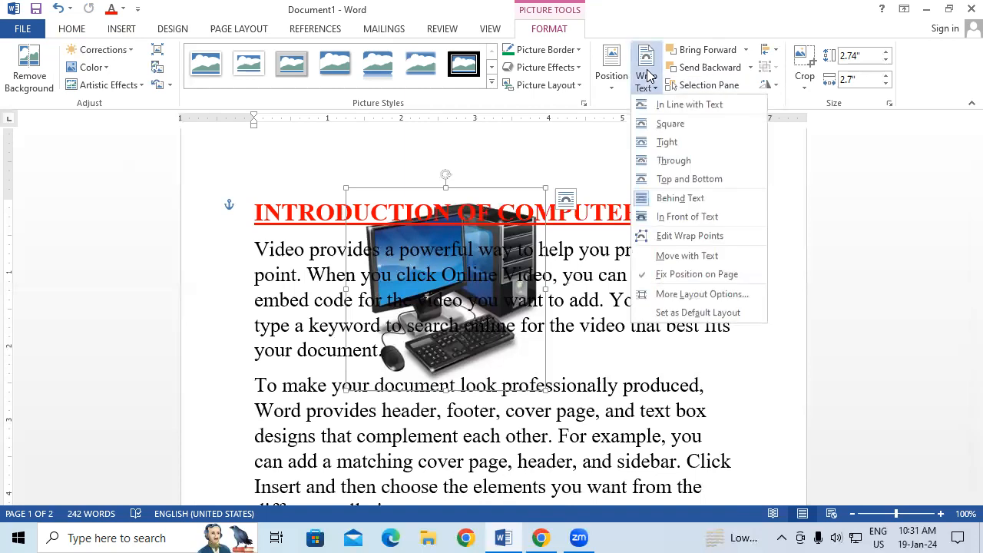
click(702, 222)
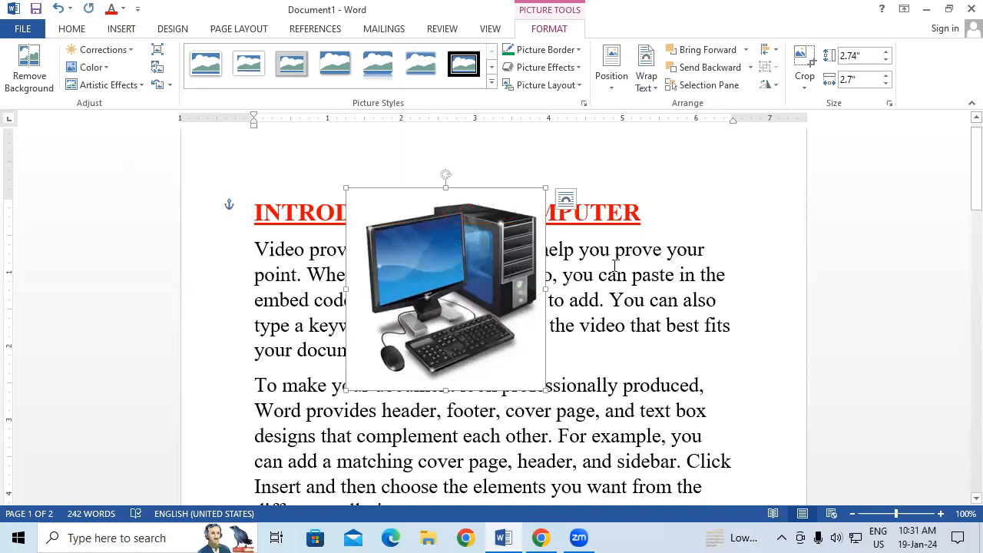
drag(531, 344, 666, 360)
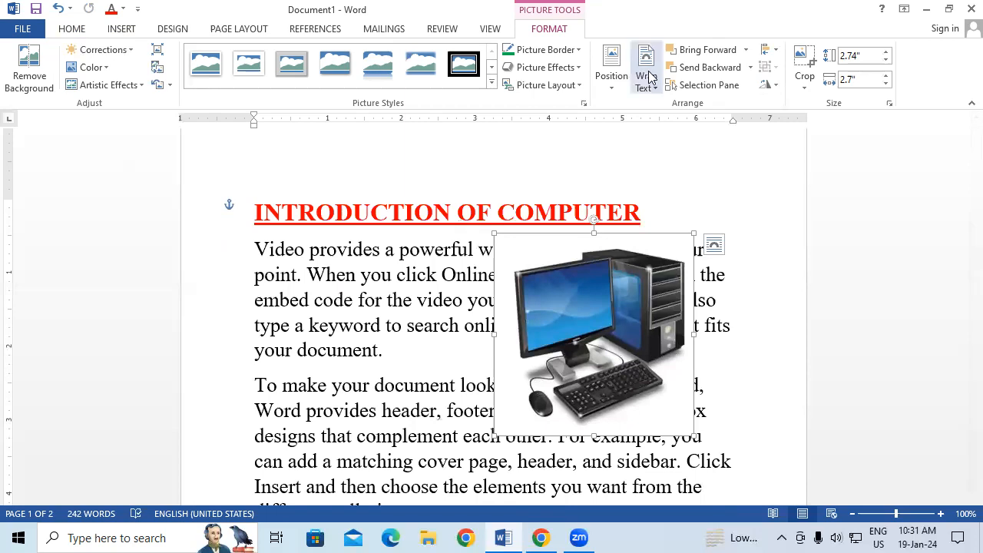
click(648, 83)
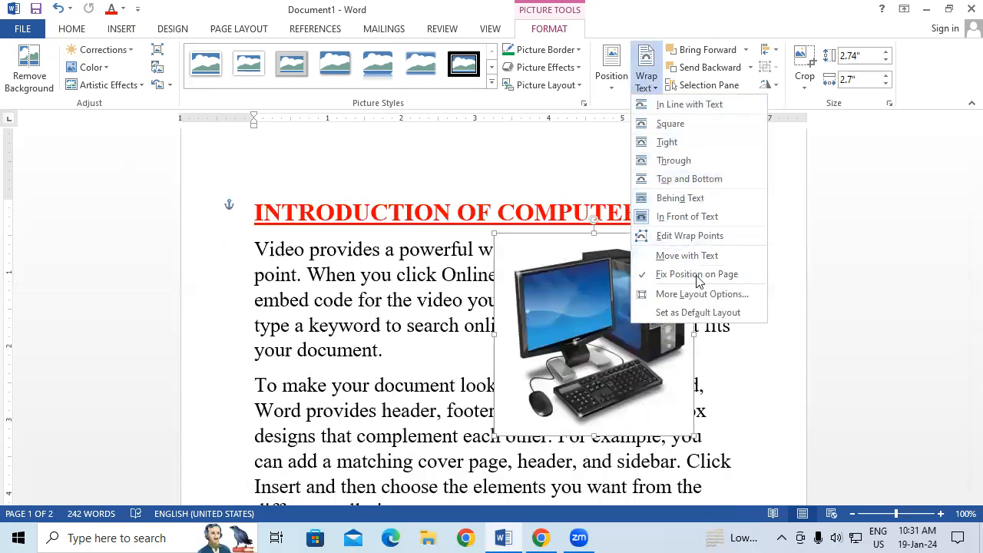
click(495, 314)
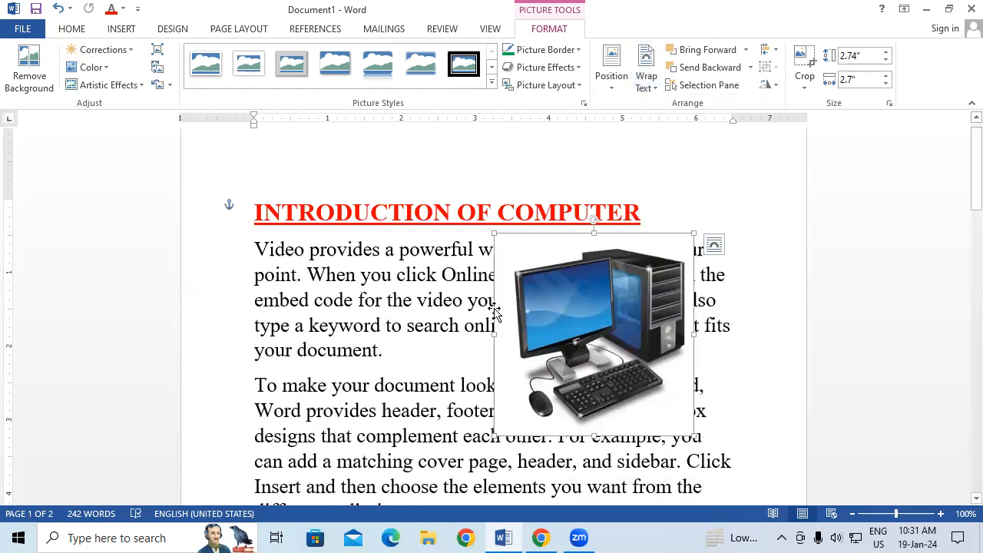
- Undo the computer picture's wrapping changes and moves back to its square-wrapped placement beside the heading
key(ctrl+z)
key(ctrl+z)
key(ctrl+z)
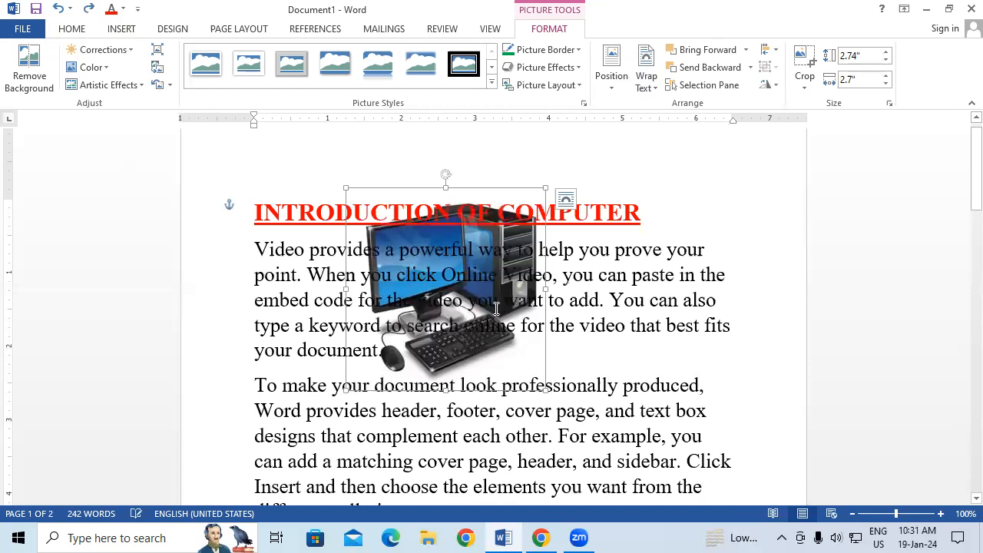
key(ctrl+z)
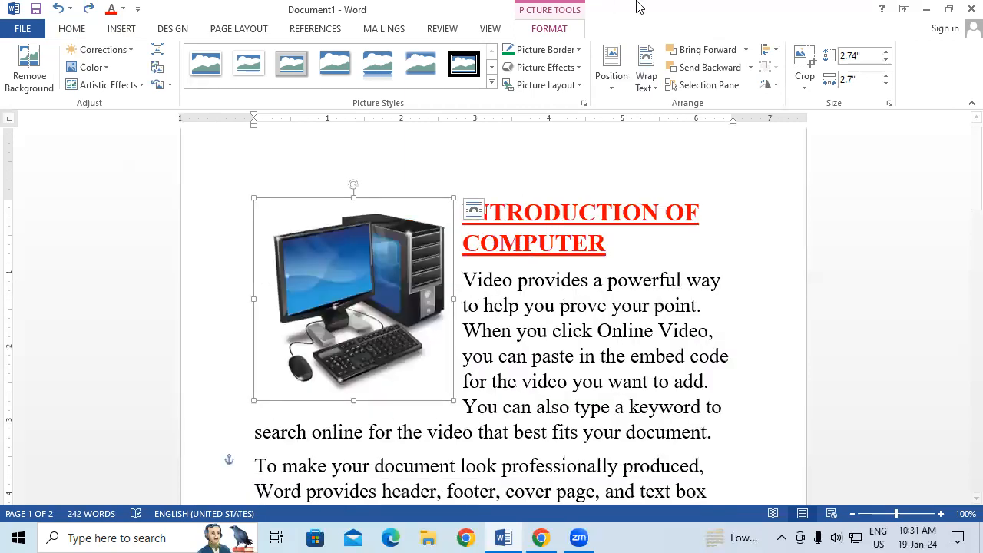
- Edit the computer picture's wrap points by pulling the lower-right point outward into the text
click(652, 71)
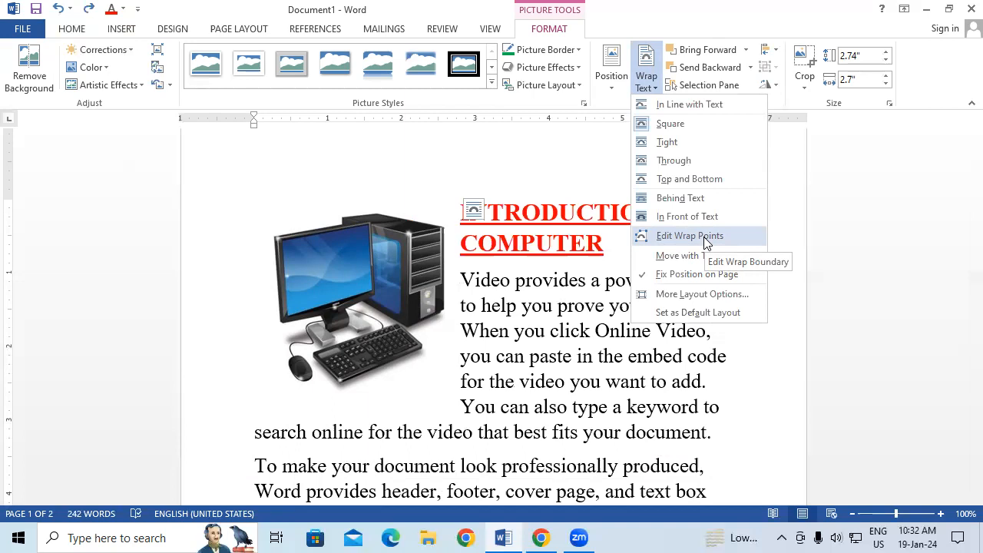
click(703, 237)
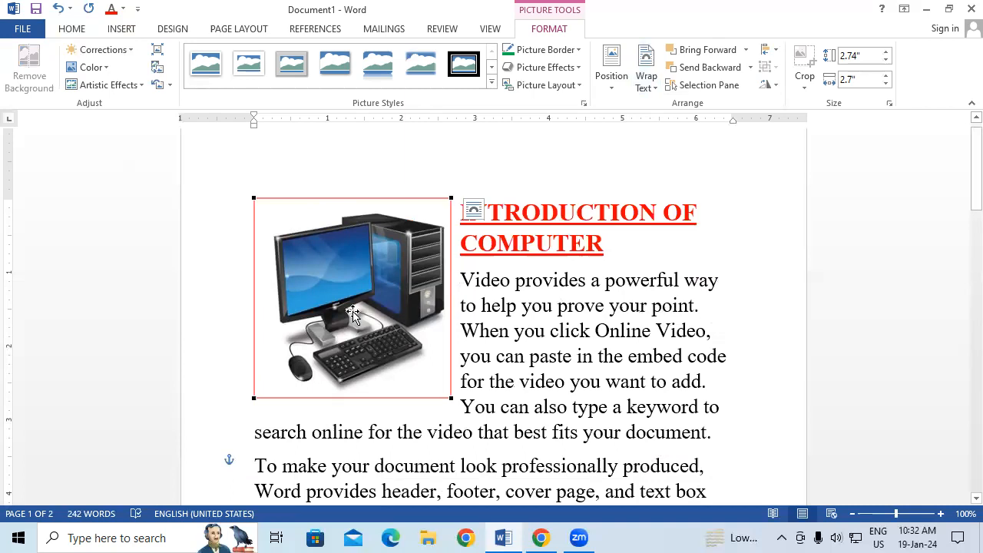
drag(448, 400, 568, 434)
click(653, 330)
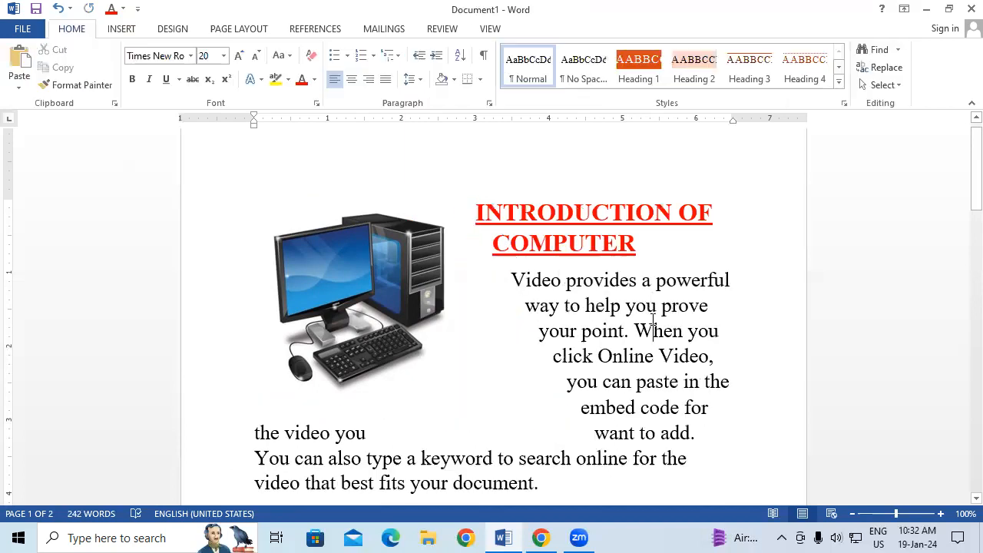
- Move the computer picture below the heading, then undo the move and the wrap boundary edit
click(319, 269)
drag(319, 269, 331, 321)
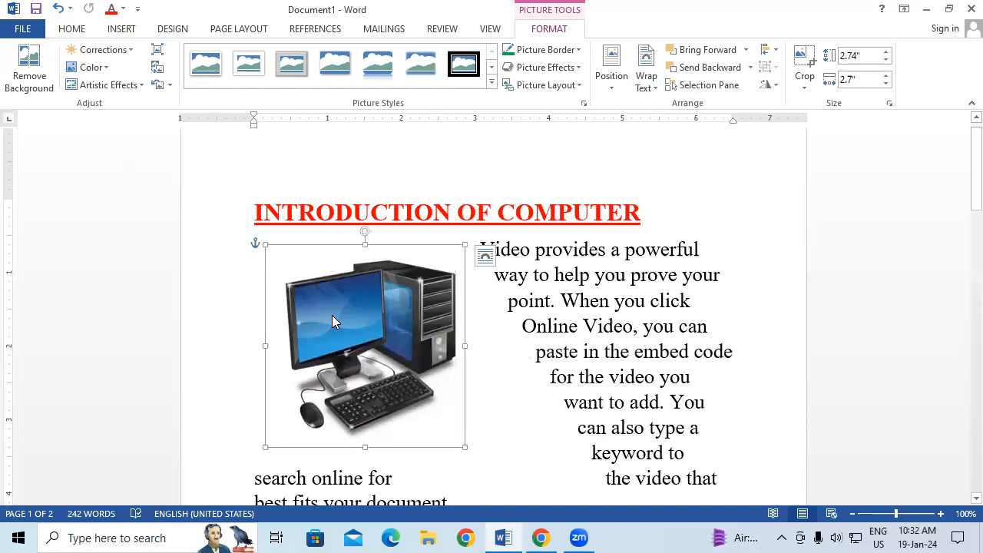
key(ctrl+z)
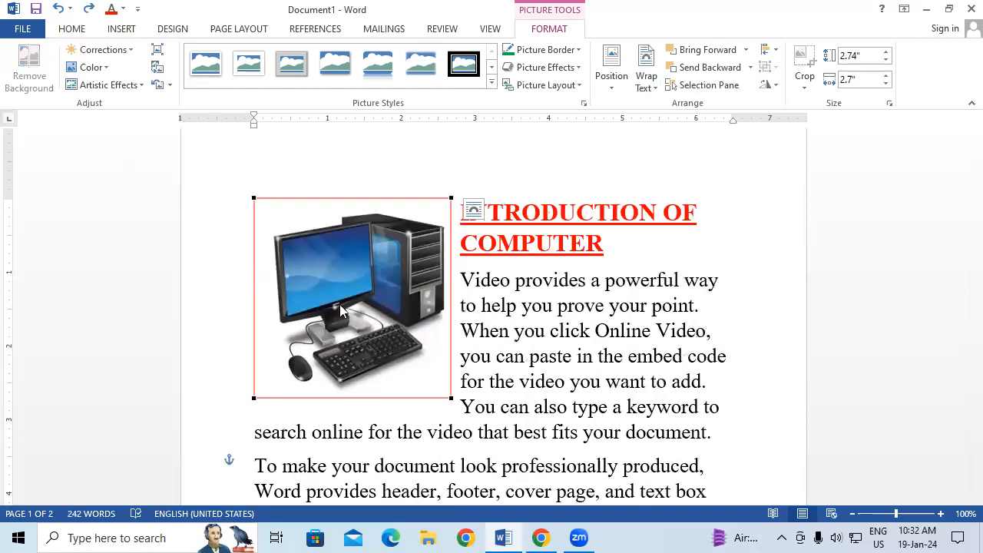
- Set the computer picture to Move with Text and check its placement beside the second paragraph
click(646, 77)
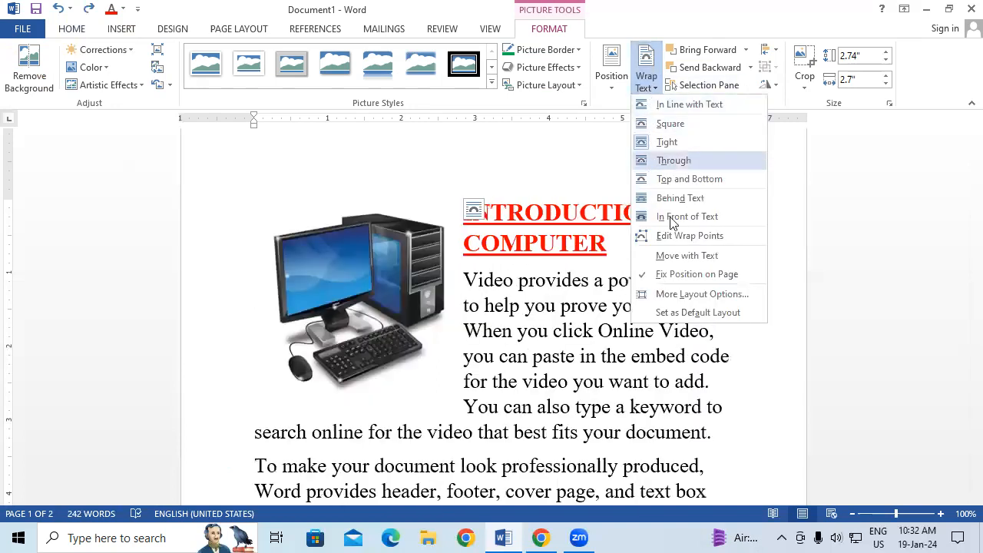
click(686, 256)
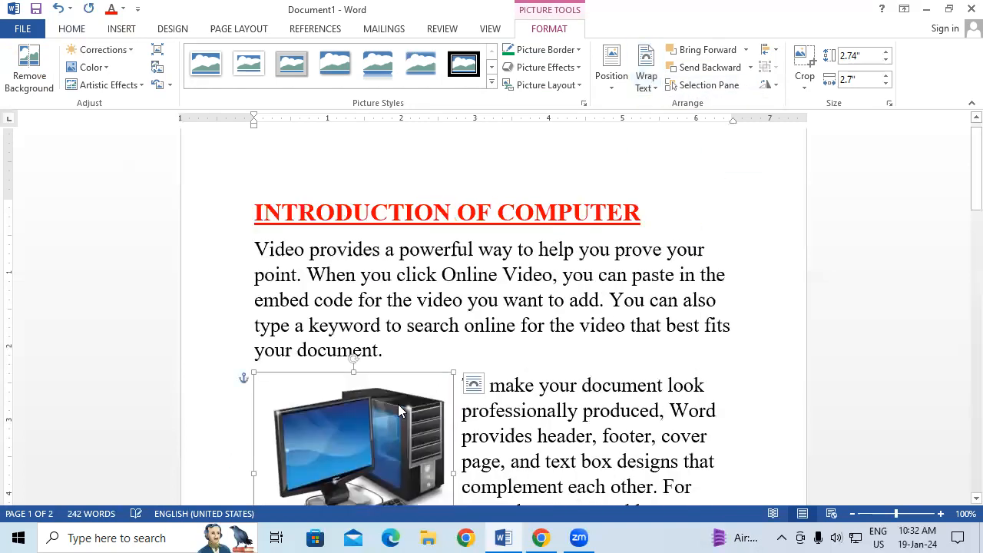
scroll(512, 368, down, 2)
scroll(515, 363, down, 3)
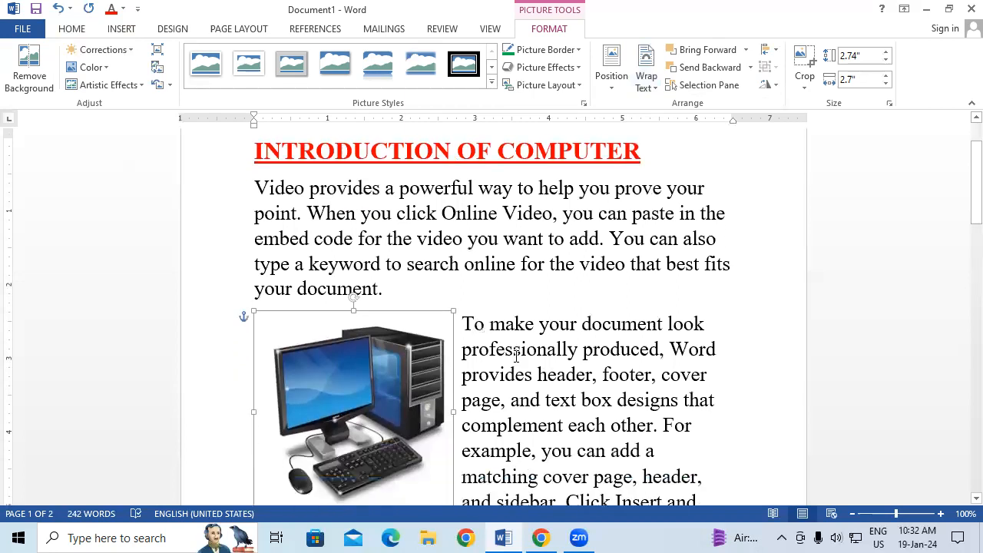
- Set the computer picture to Fix Position on Page and make its layout the default layout
click(646, 77)
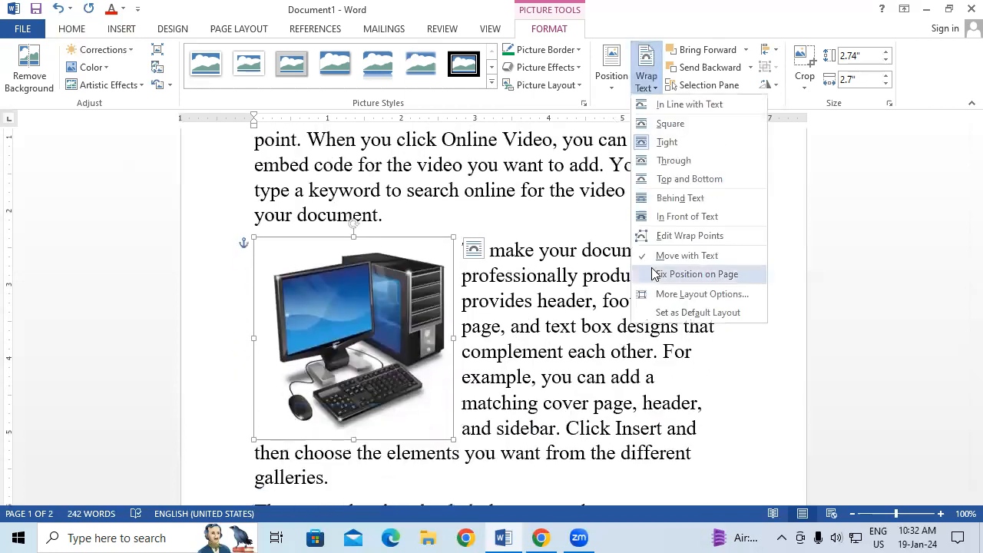
click(655, 274)
scroll(266, 202, up, 6)
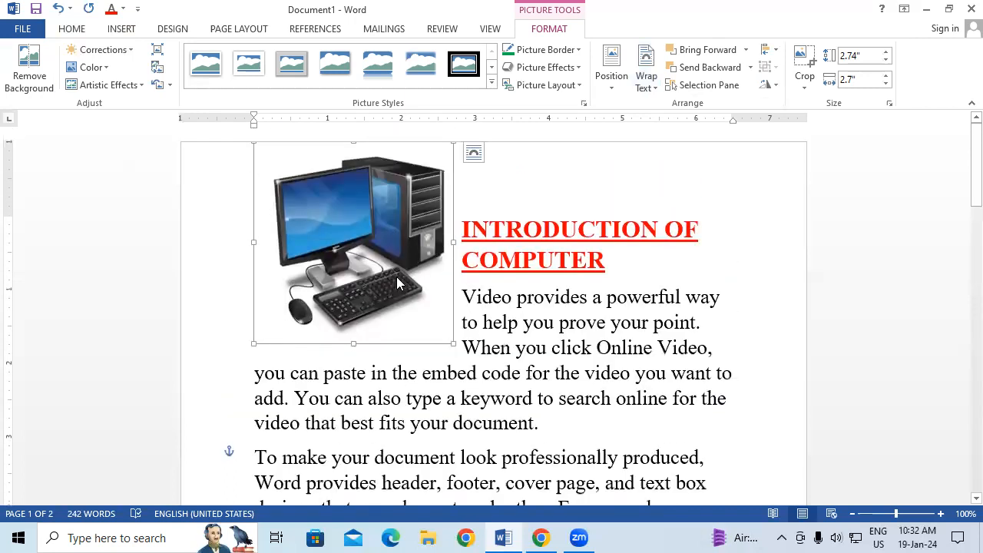
click(645, 80)
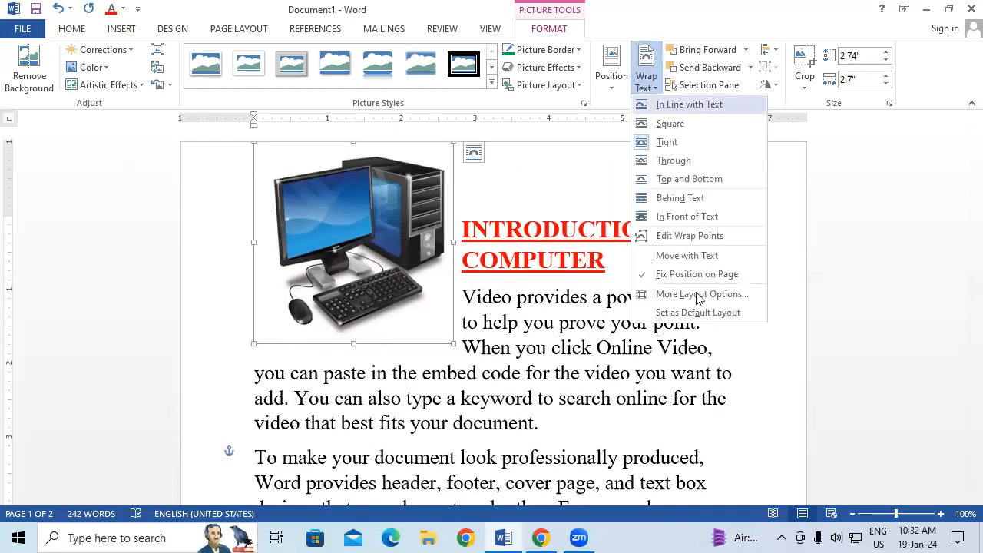
click(699, 312)
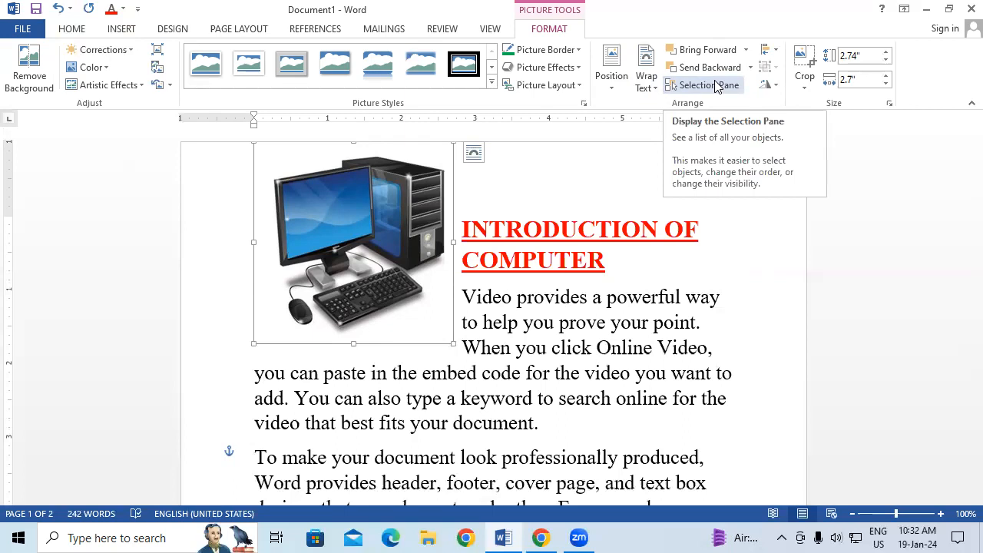
click(71, 29)
click(879, 85)
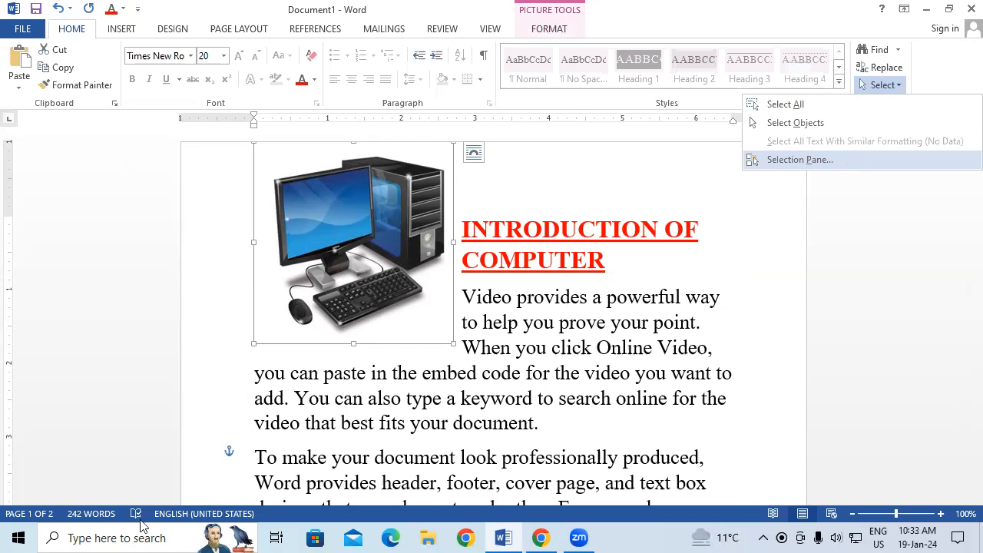
click(489, 376)
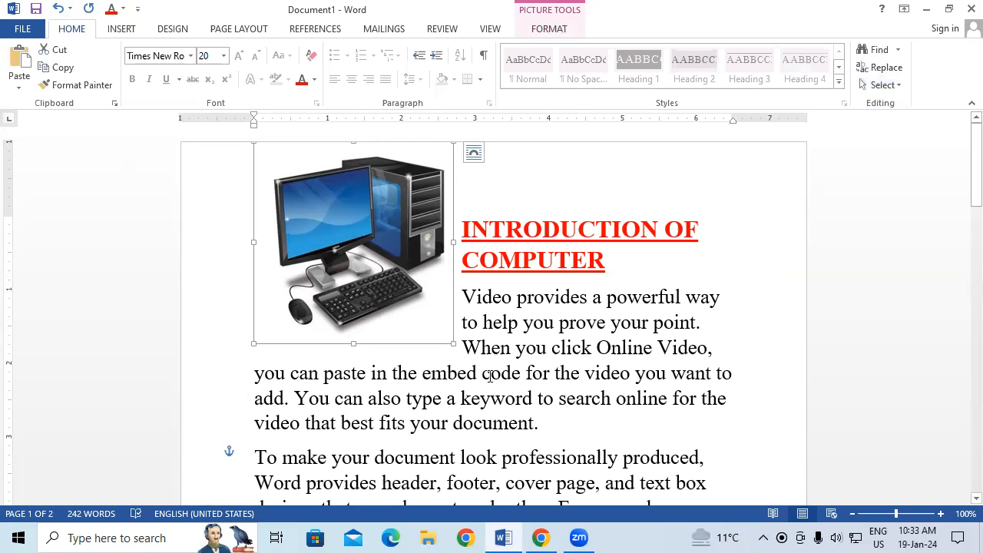
- Create a new blank document and insert the picture "Best-Lord-hanuman-Wallpaper-for-desktop-and-laptop" from the Music folder
key(ctrl+n)
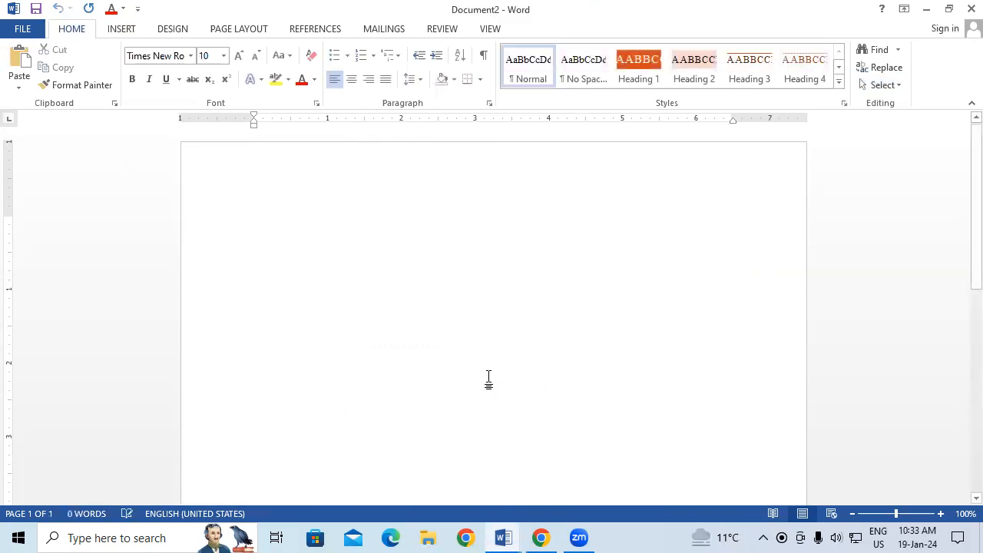
click(112, 32)
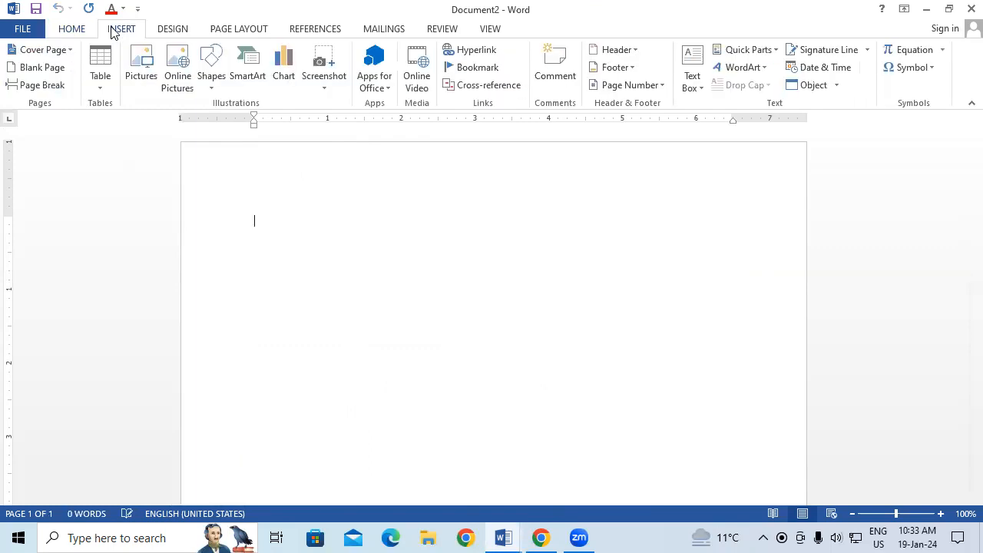
click(151, 80)
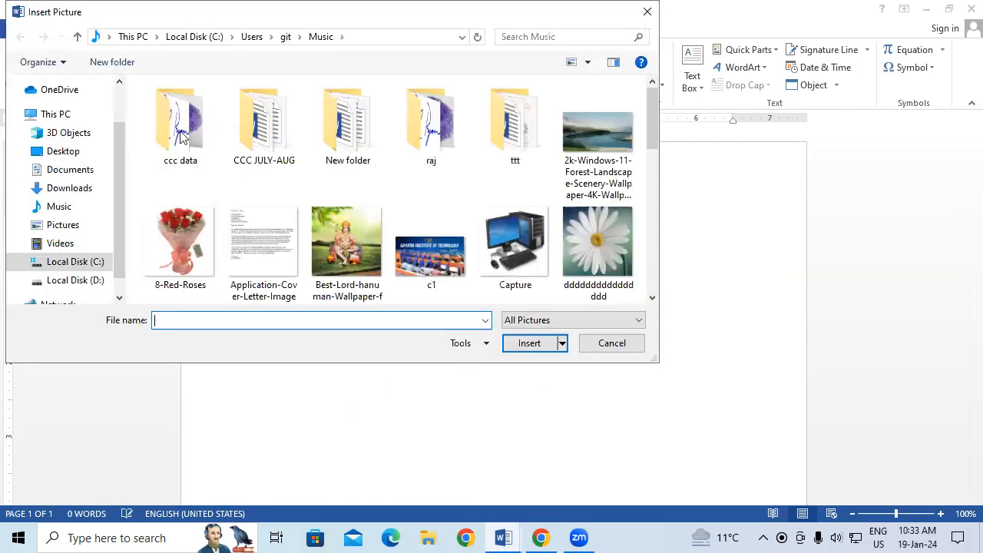
scroll(180, 123, down, 2)
click(347, 115)
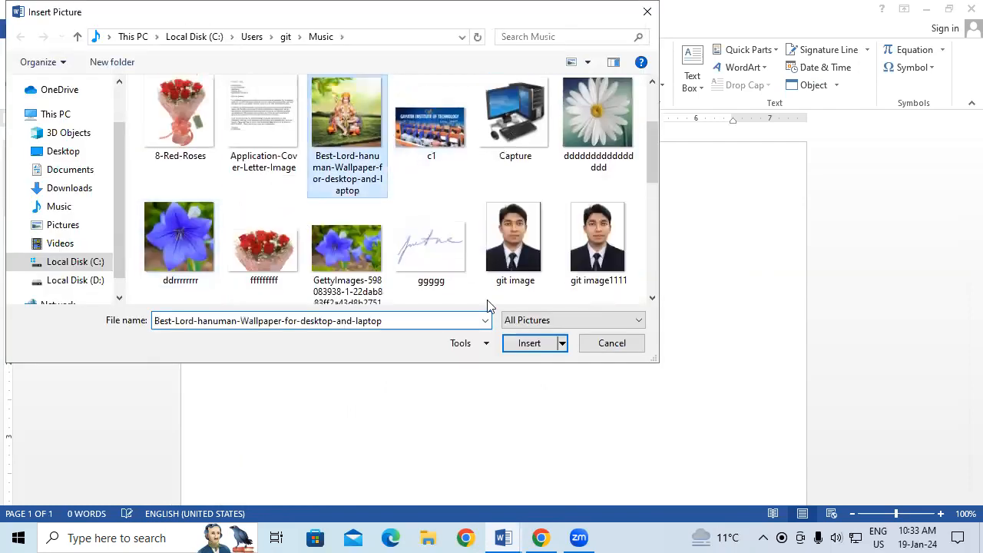
click(528, 343)
- Shrink the inserted Hanuman picture proportionally to 2.77" high and 2.77" wide
scroll(526, 343, down, 5)
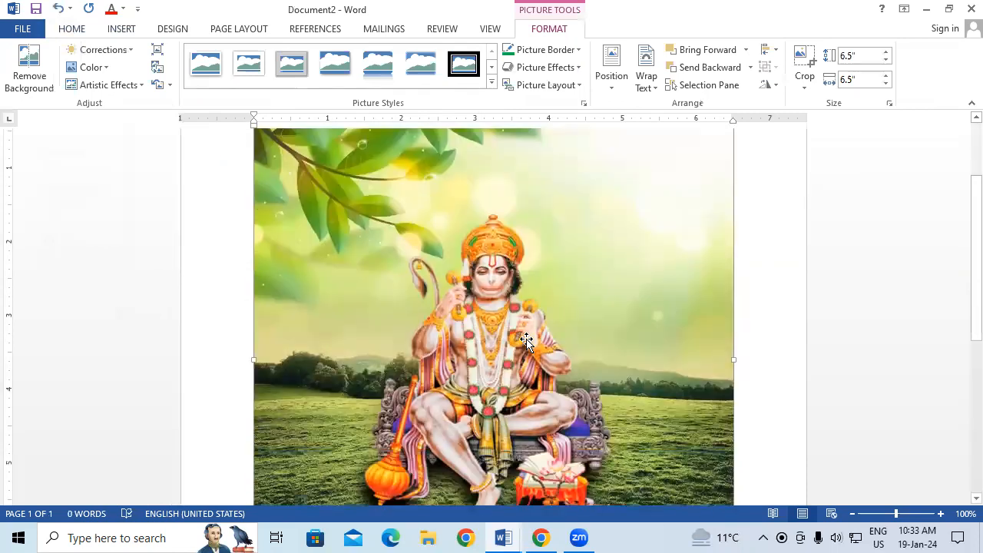
scroll(574, 250, down, 1)
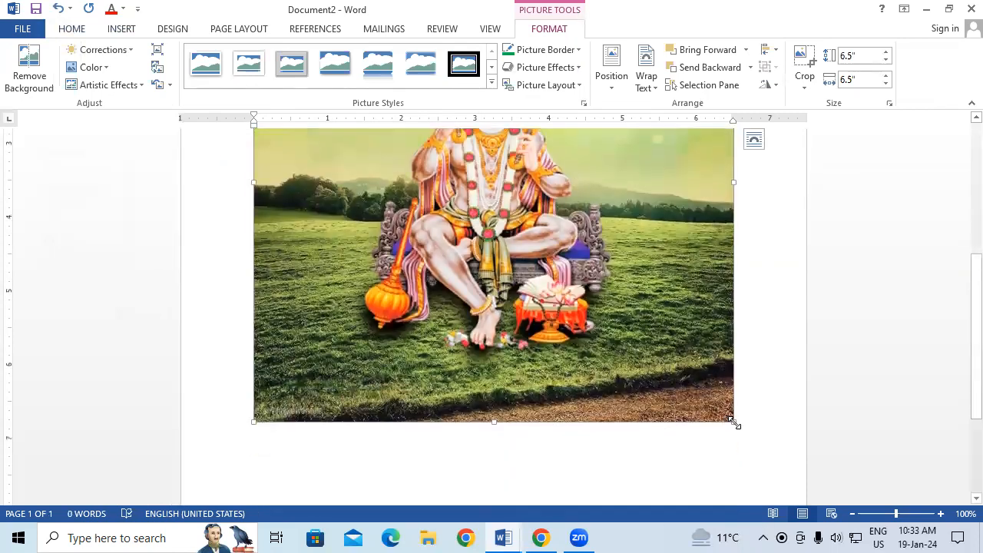
drag(734, 421, 511, 287)
key(ctrl+z)
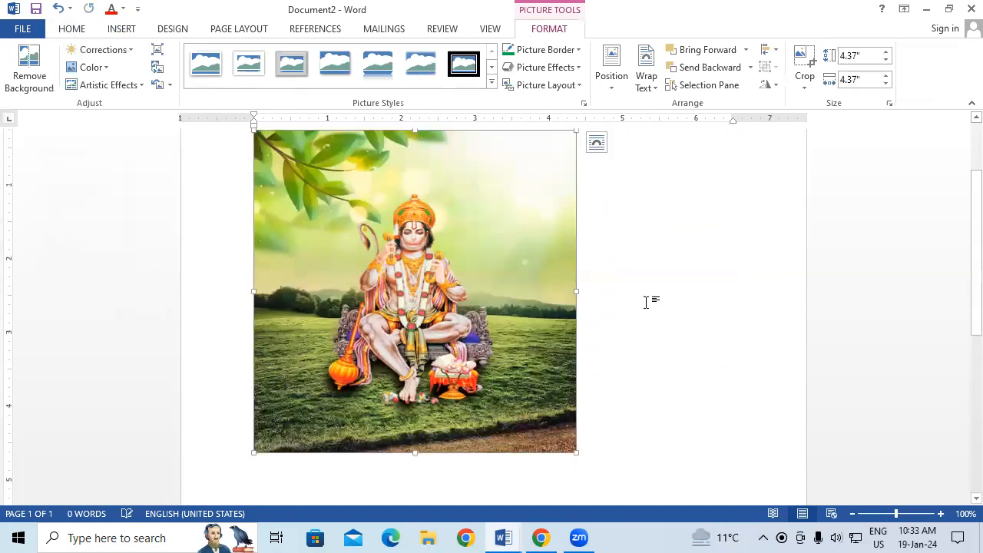
drag(574, 427, 460, 333)
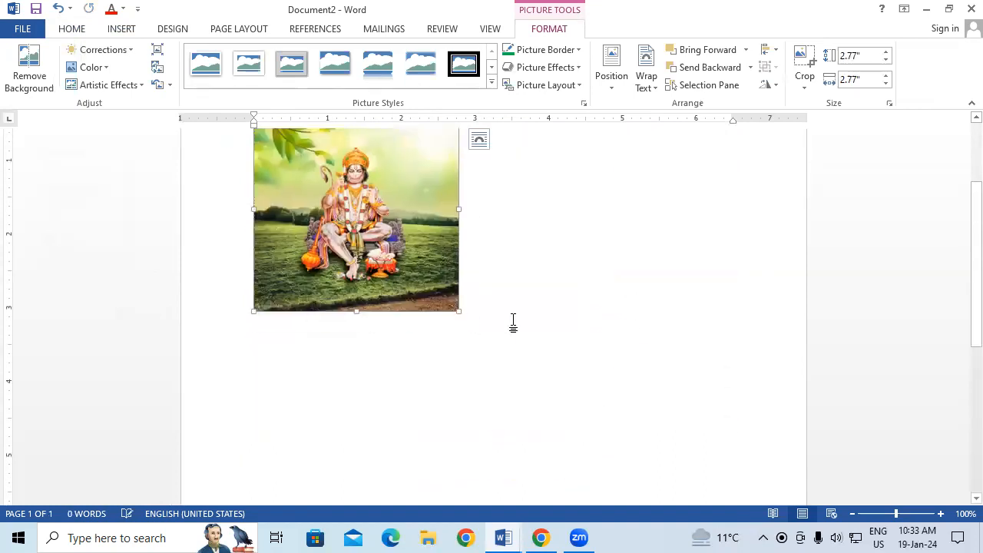
- Insert the picture "8-Red-Roses" from the Music folder below the existing Hanuman picture
click(120, 29)
click(134, 72)
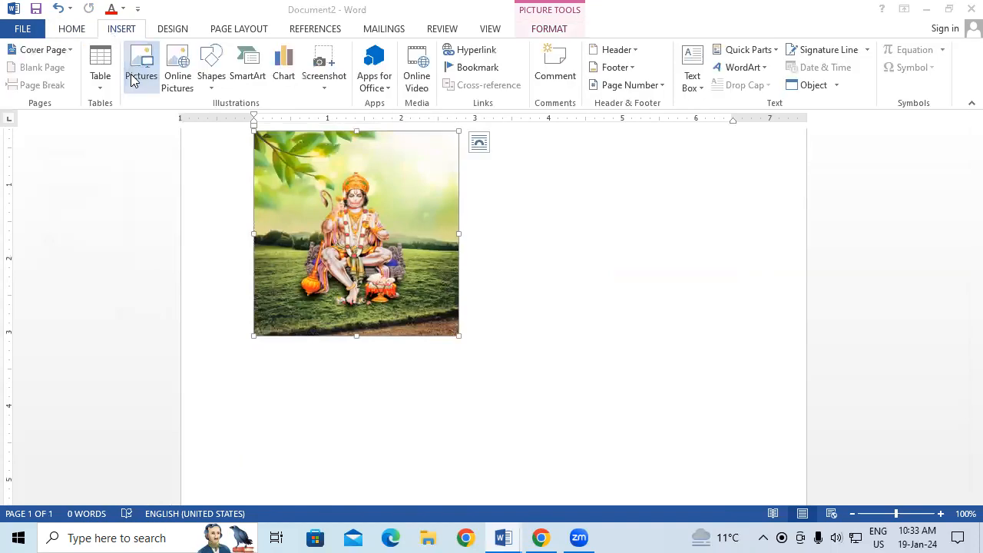
scroll(482, 284, down, 3)
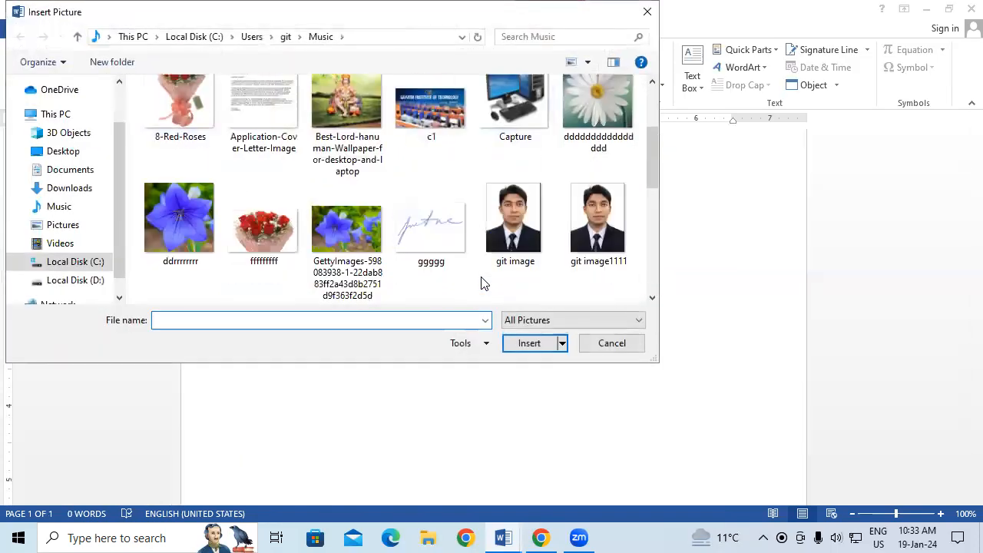
scroll(482, 284, up, 3)
click(172, 226)
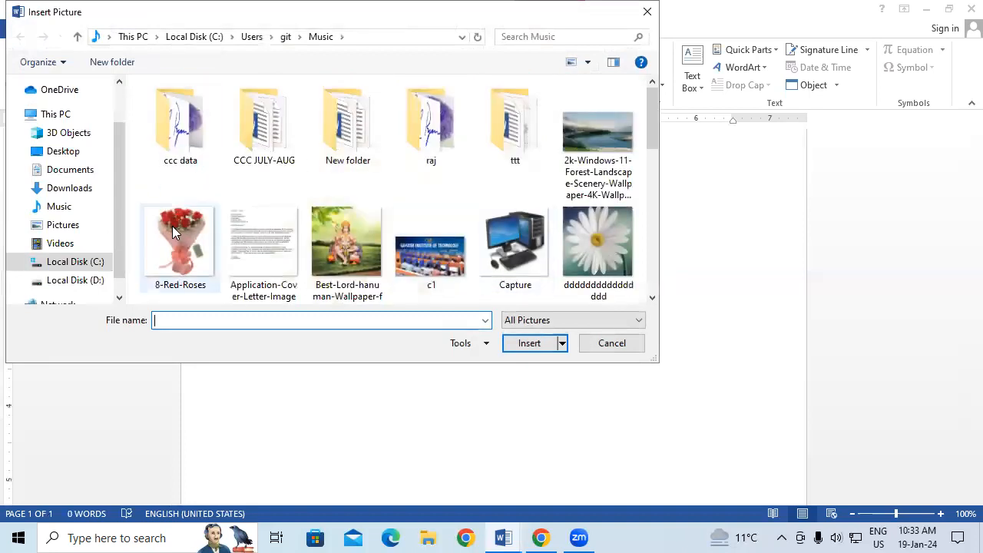
click(529, 343)
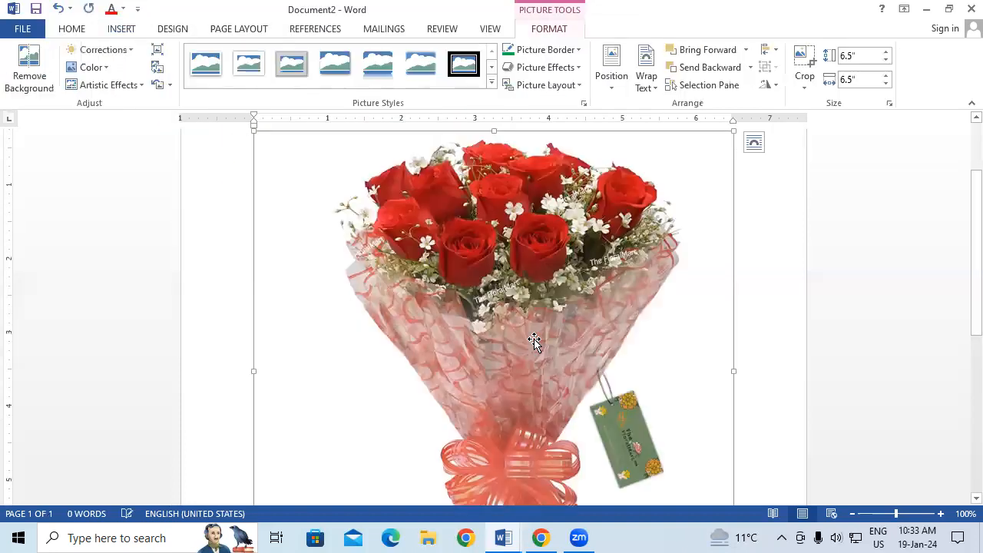
- Shrink the roses picture proportionally to about 3.76" high and wide and check its placement on the page
scroll(535, 340, down, 3)
scroll(538, 337, down, 3)
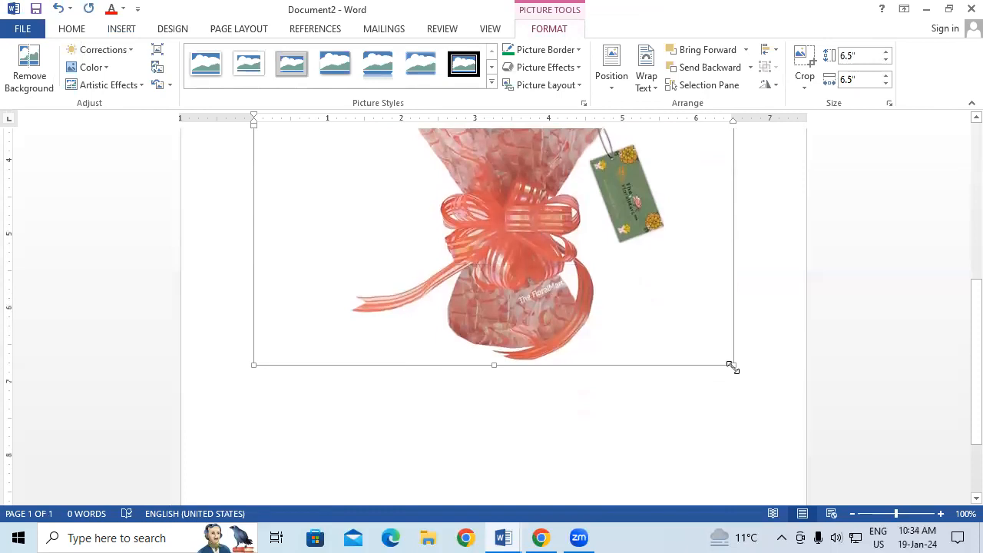
drag(681, 316, 530, 200)
scroll(648, 287, up, 7)
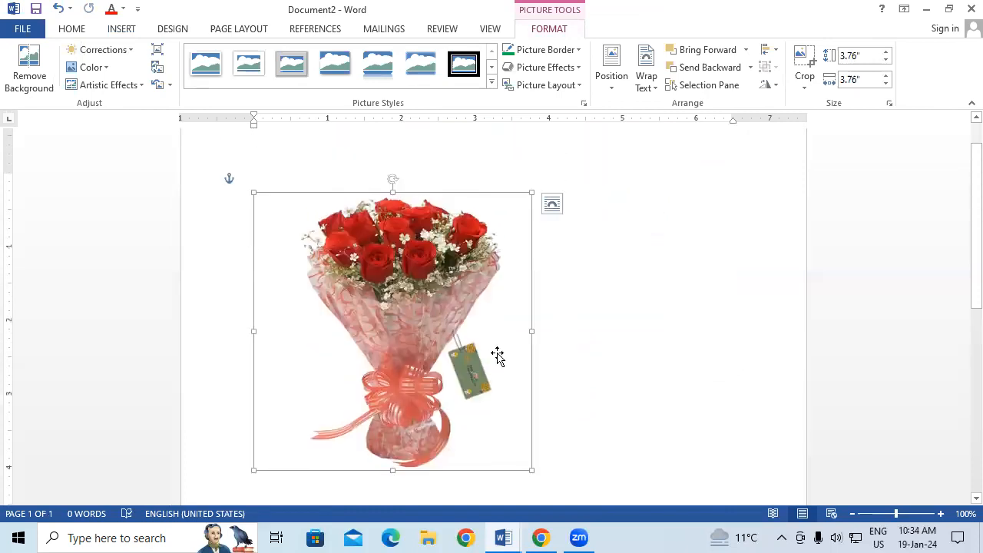
scroll(497, 355, up, 1)
scroll(497, 355, down, 6)
scroll(496, 355, down, 3)
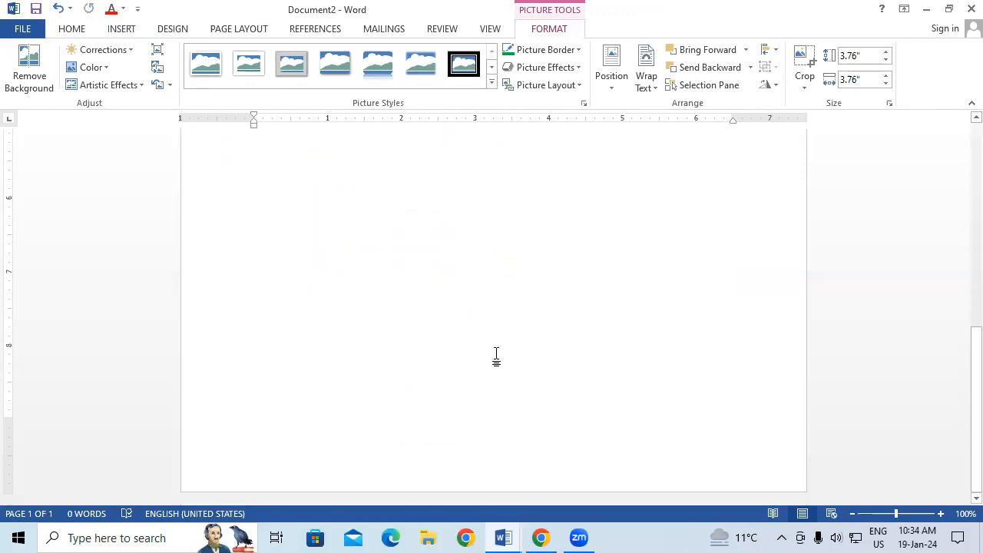
- Undo the resizing and insertion of the roses picture, then deselect the Hanuman picture
key(ctrl+z)
key(ctrl+z)
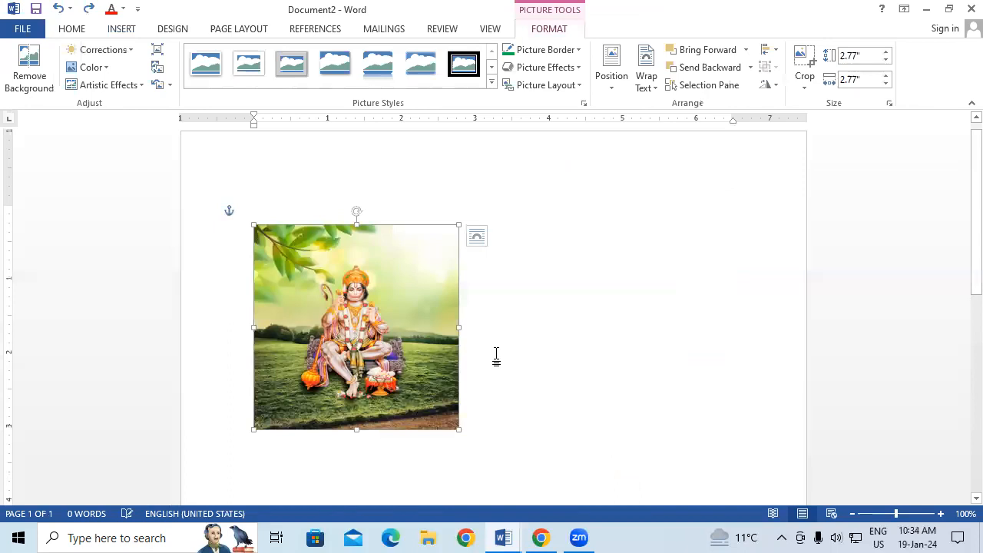
click(557, 315)
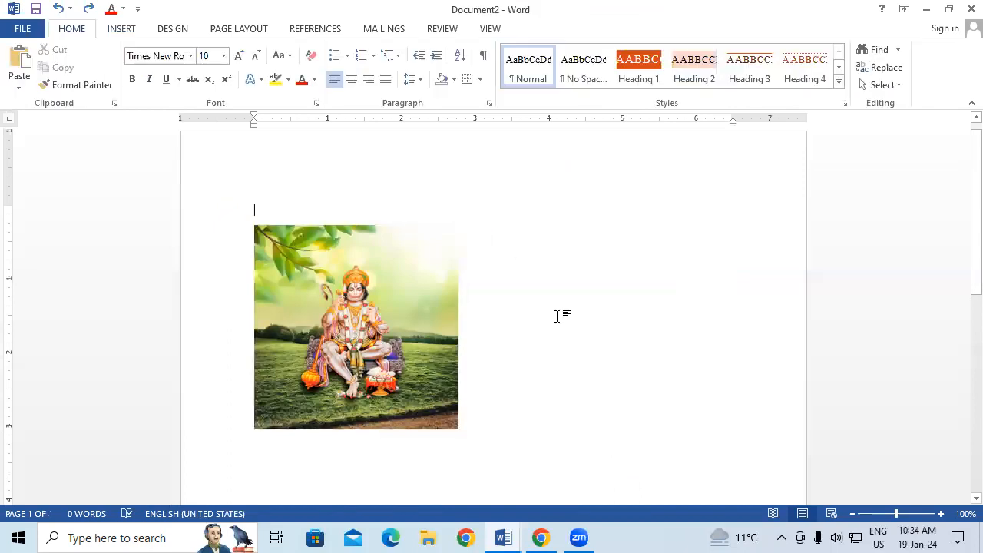
- Insert the "8-Red-Roses" picture from the Music folder again
click(120, 30)
click(141, 71)
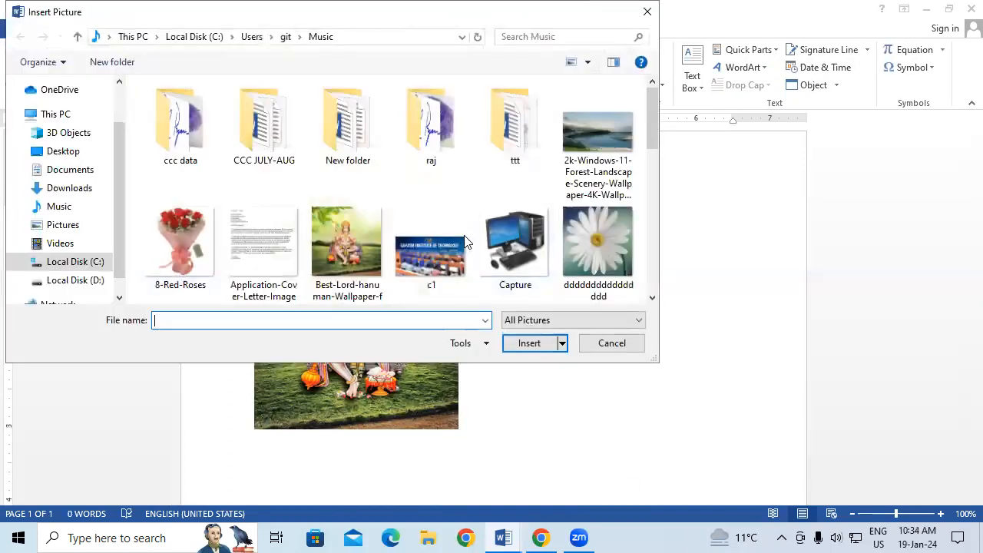
click(378, 230)
click(439, 247)
scroll(439, 247, down, 10)
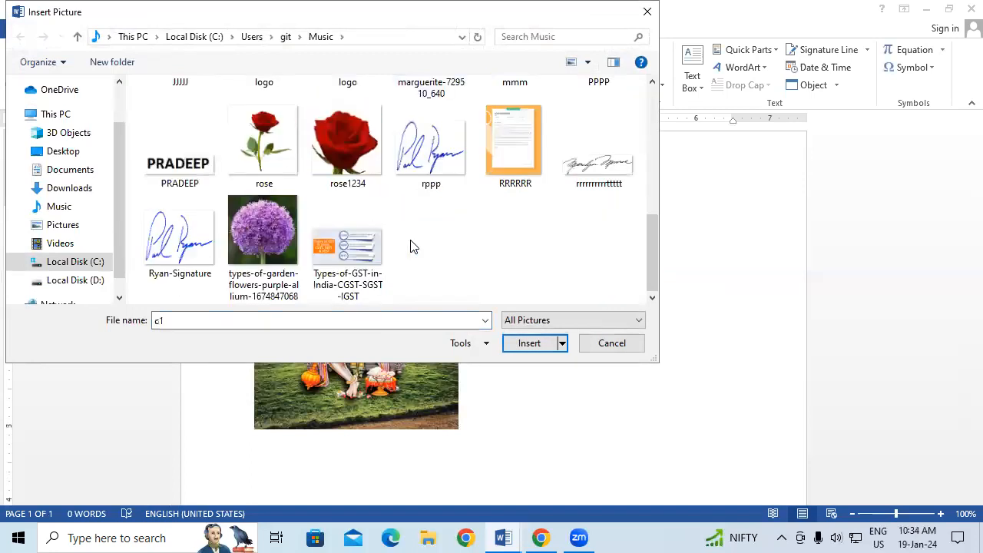
scroll(430, 246, up, 10)
click(178, 242)
click(530, 343)
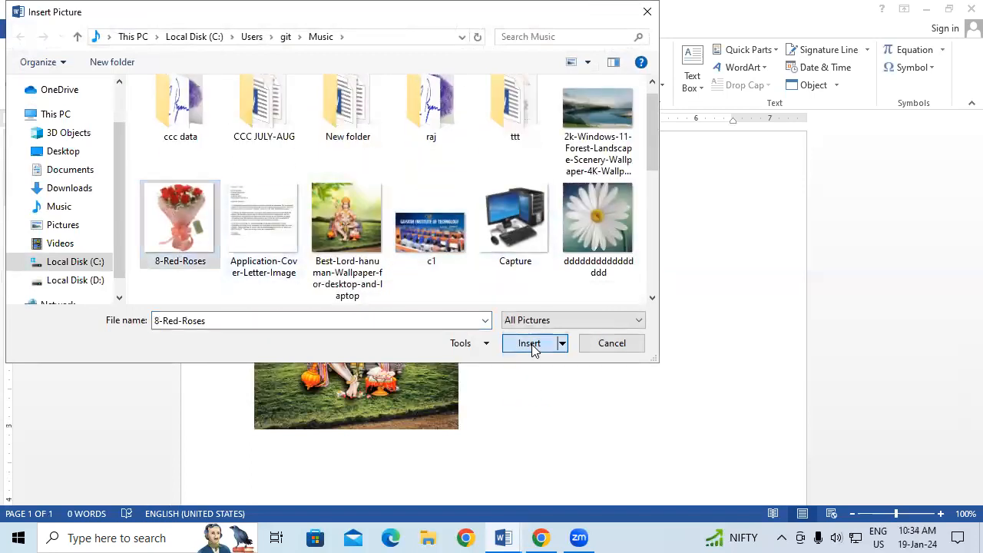
- Examine how the full-size roses picture sits on the page in relation to the Hanuman picture
scroll(596, 332, down, 2)
scroll(595, 332, up, 2)
scroll(596, 332, down, 4)
scroll(595, 331, down, 6)
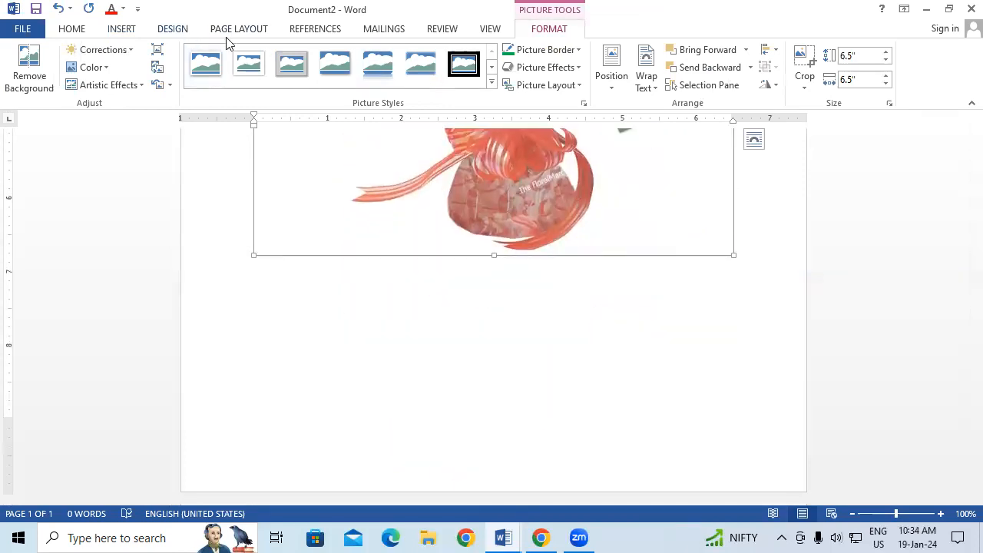
scroll(400, 341, down, 9)
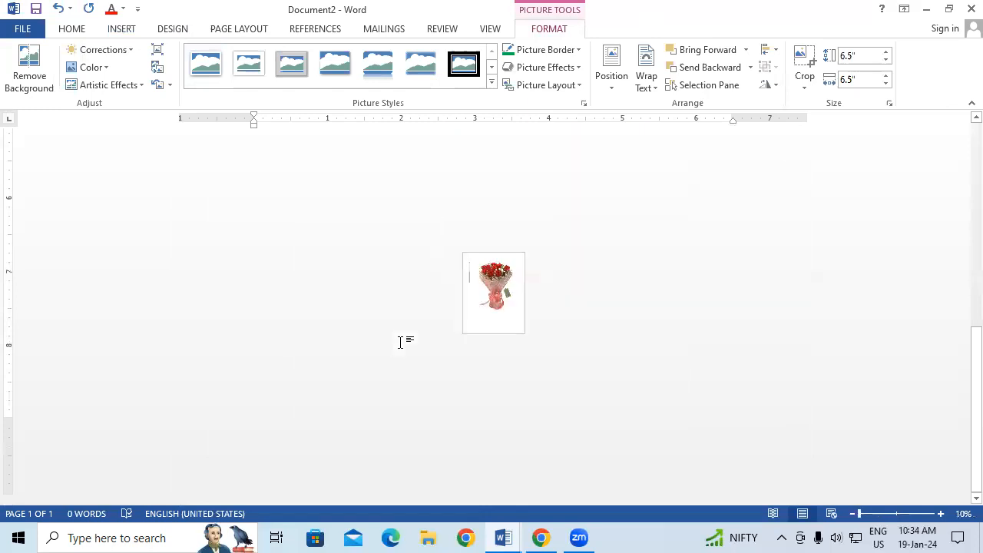
scroll(401, 344, up, 5)
scroll(401, 340, up, 5)
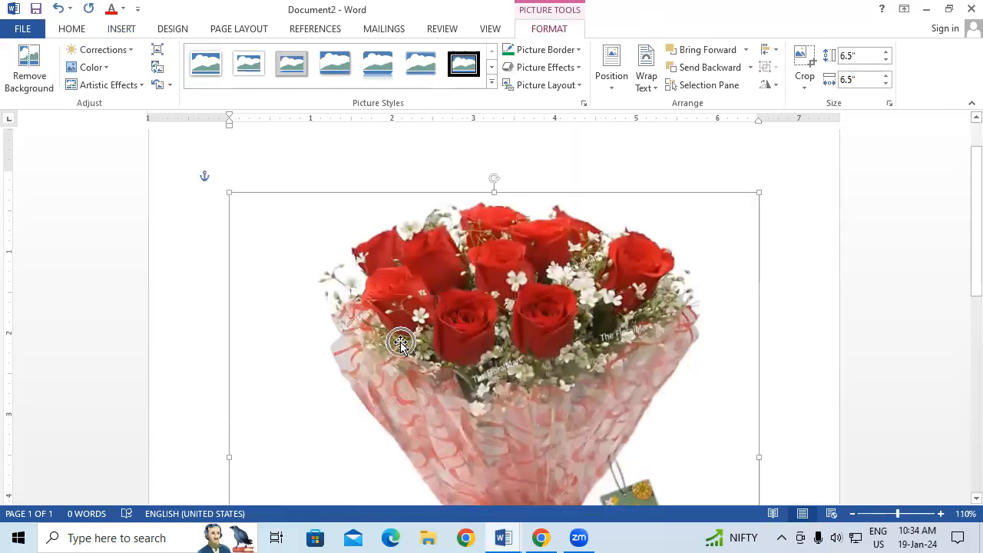
scroll(753, 332, down, 8)
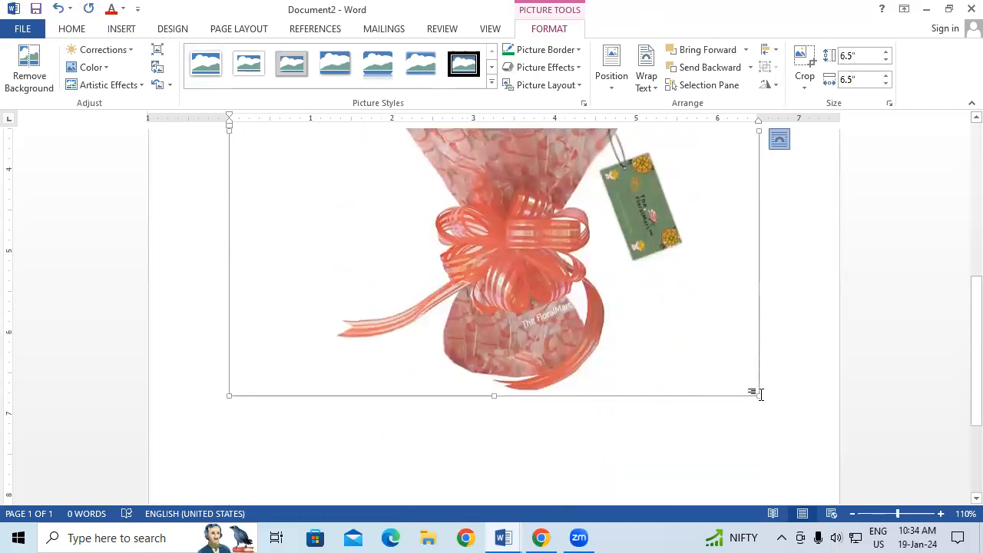
- Undo all picture insertions and resizing back to an empty page
key(ctrl+z)
key(ctrl+z)
key(ctrl+z)
key(ctrl+z)
key(ctrl+z)
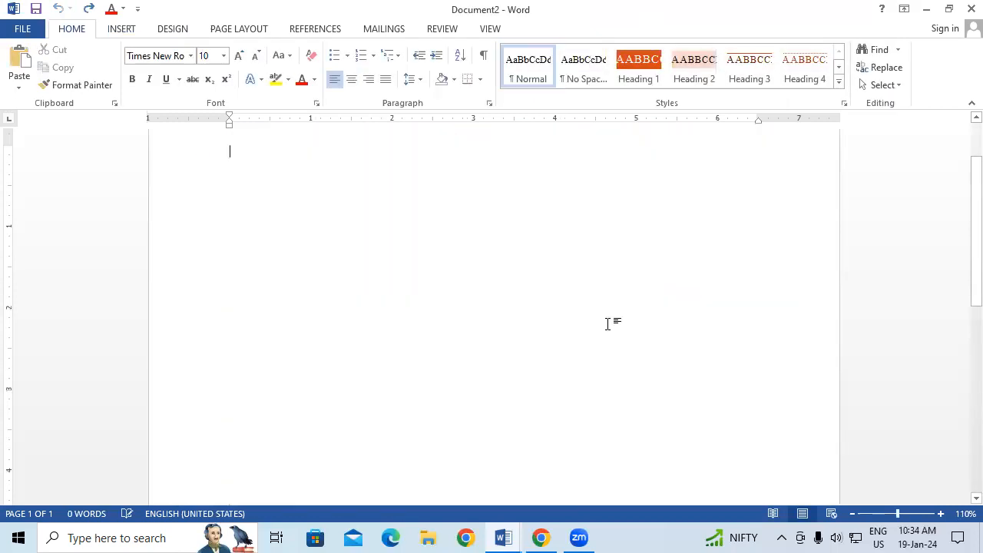
- Draw a rectangle about 2.11" high and 1.92" wide in the upper part of the page, keeping its default fill
click(121, 32)
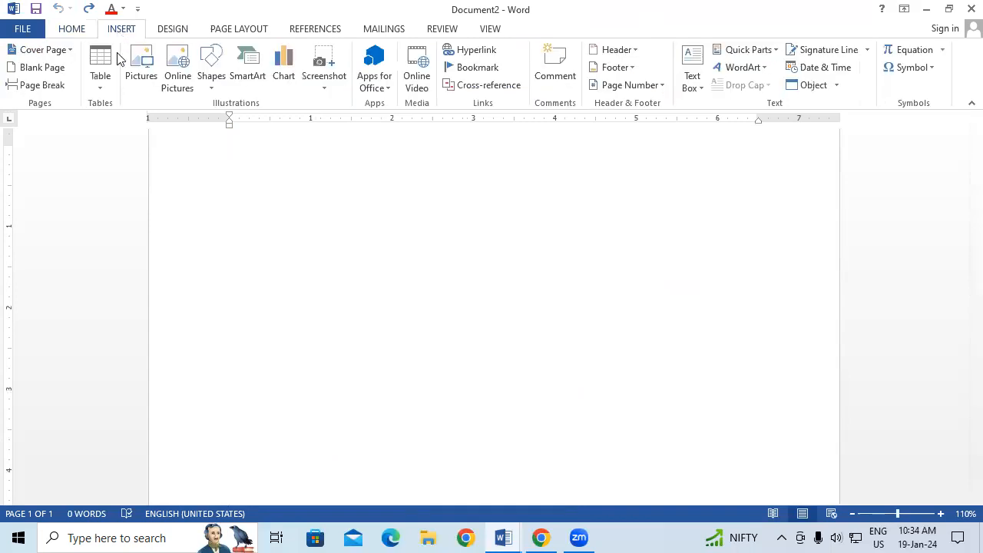
click(211, 69)
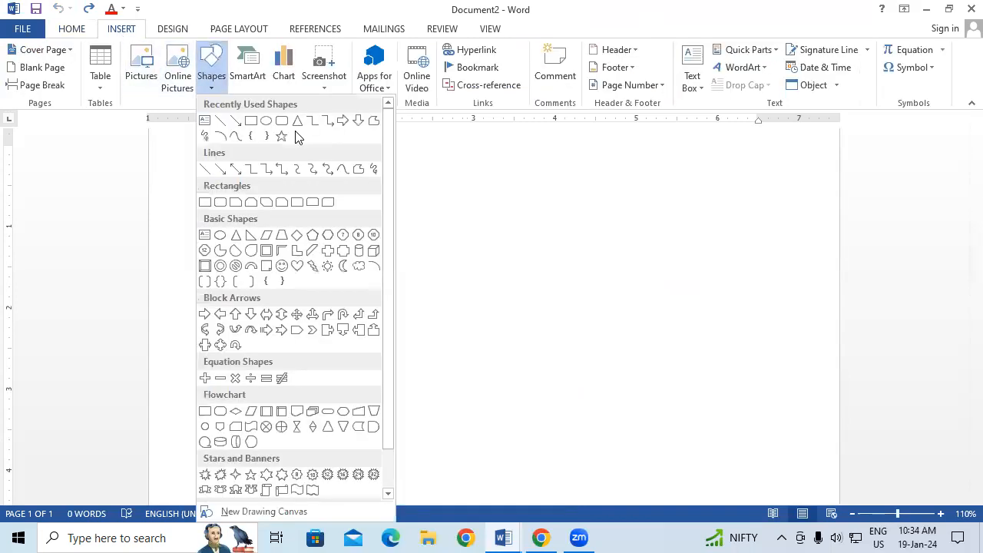
click(251, 121)
mouse_move(502, 171)
mouse_down()
mouse_move(557, 218)
mouse_move(658, 343)
mouse_up()
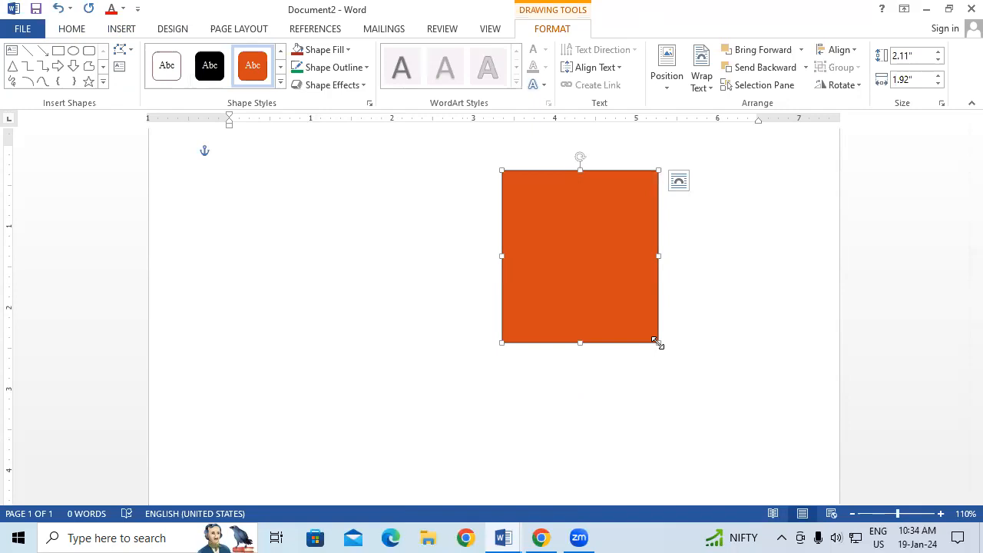
click(335, 52)
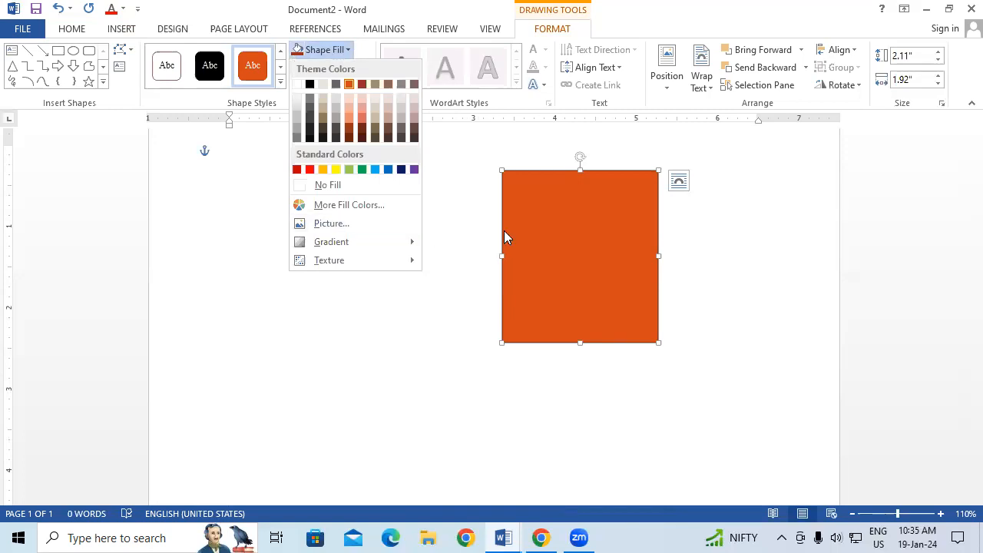
click(407, 270)
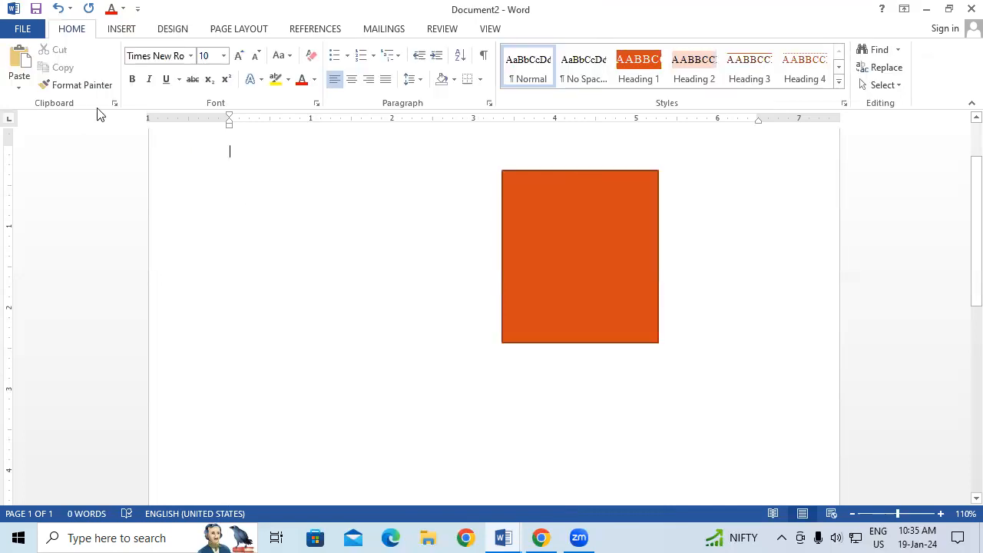
- Insert the portrait picture "git image" from the Music folder
click(123, 32)
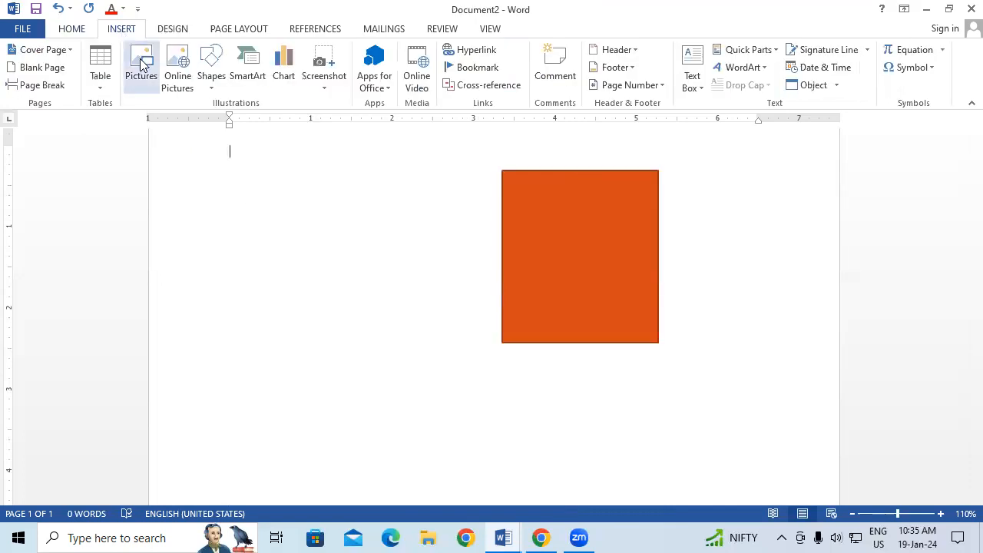
click(141, 64)
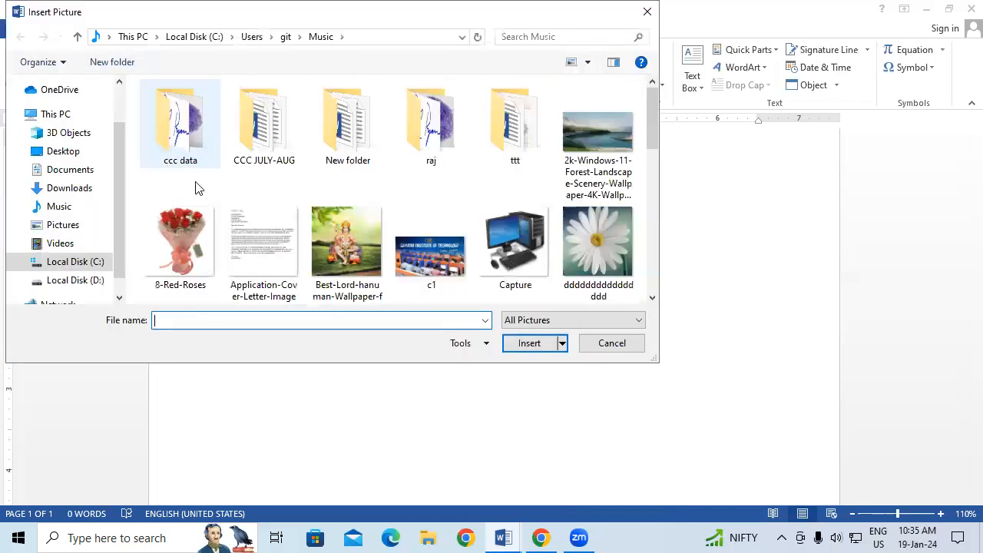
scroll(187, 224, down, 2)
click(513, 230)
click(529, 344)
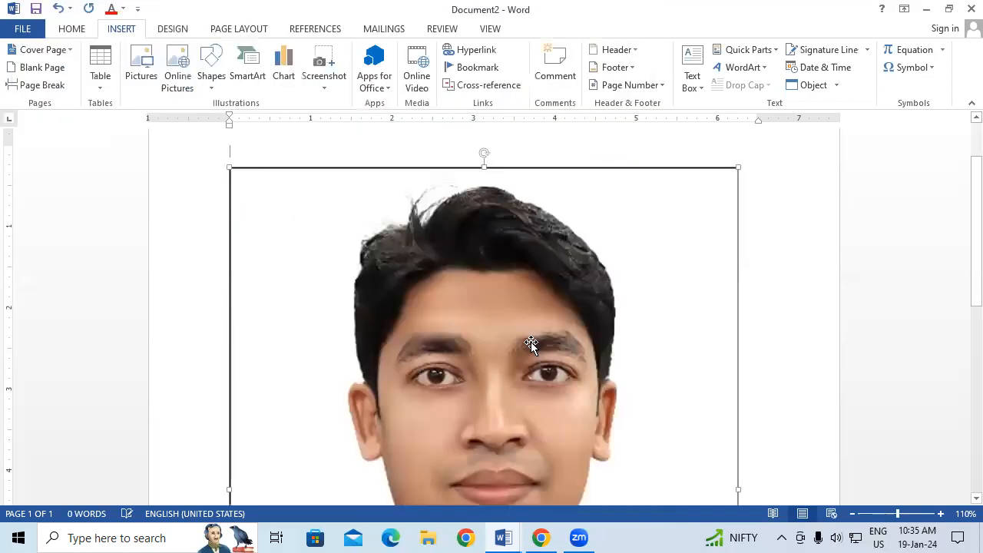
- Shrink the portrait picture to about 2.17" high and 1.72" wide using successive resizes
scroll(532, 344, down, 6)
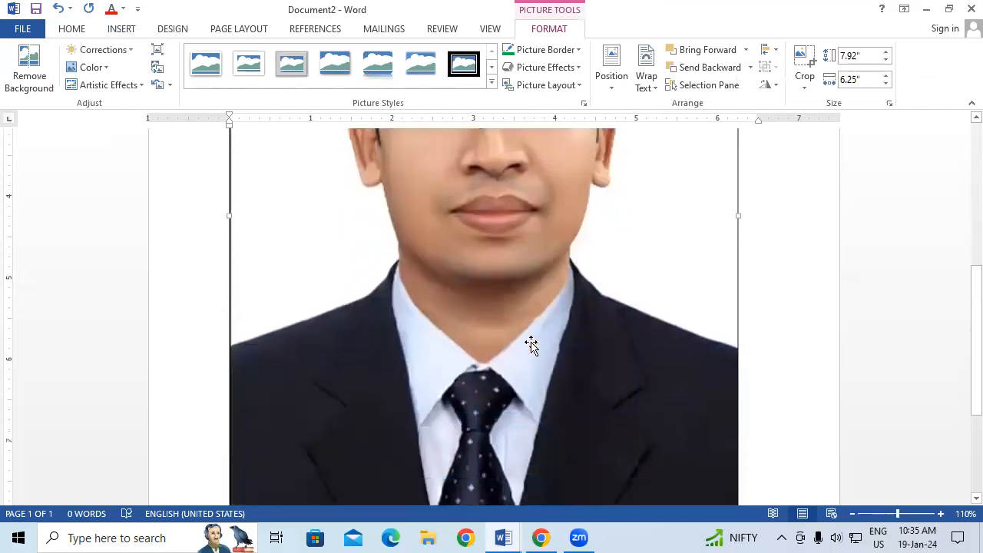
scroll(531, 344, down, 4)
drag(736, 370, 357, 97)
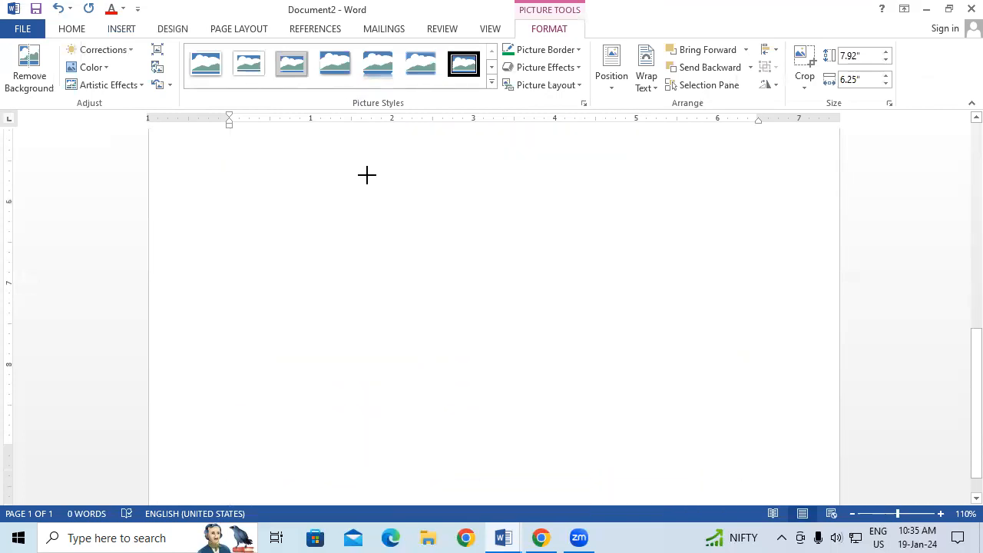
drag(366, 175, 366, 175)
scroll(744, 346, down, 3)
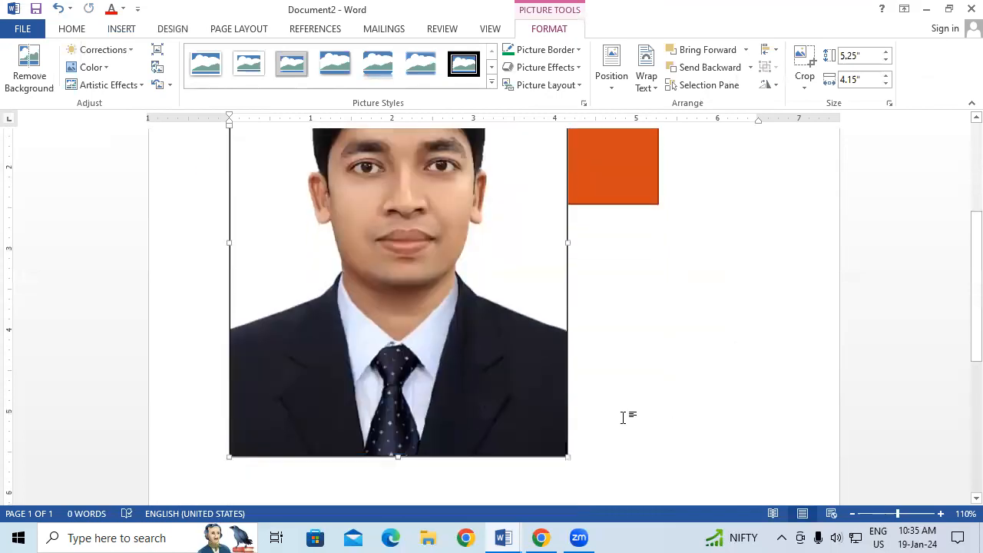
scroll(623, 416, down, 1)
drag(568, 444, 410, 206)
scroll(537, 325, up, 3)
drag(394, 392, 369, 331)
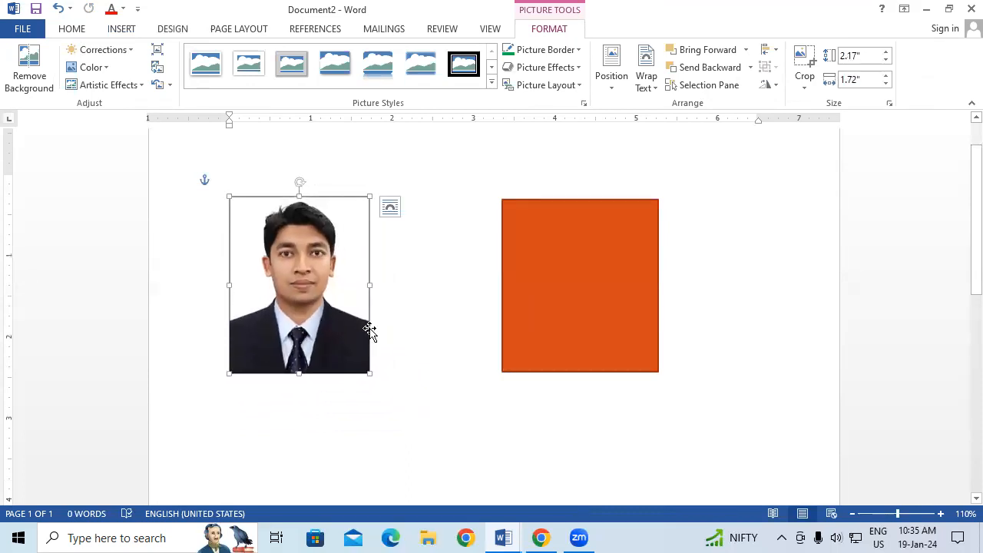
- Move the portrait onto the orange rectangle and resize it to about 1.99" high and 1.84" wide
drag(257, 265, 537, 272)
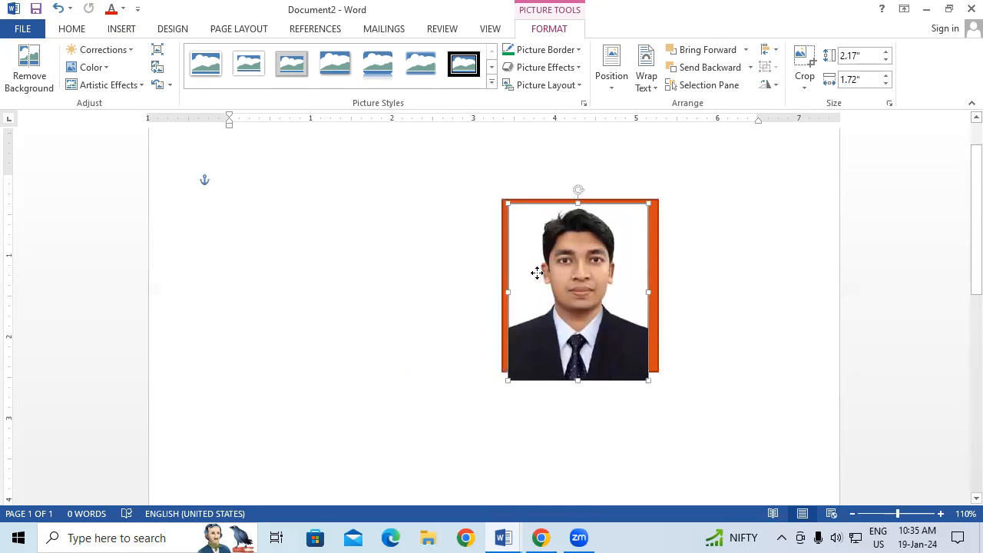
drag(577, 379, 581, 366)
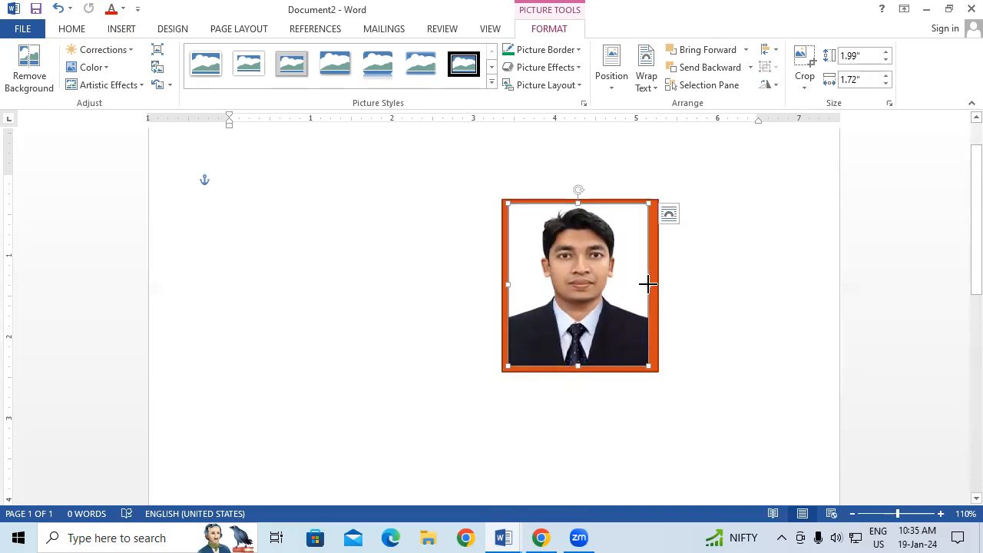
drag(647, 285, 657, 285)
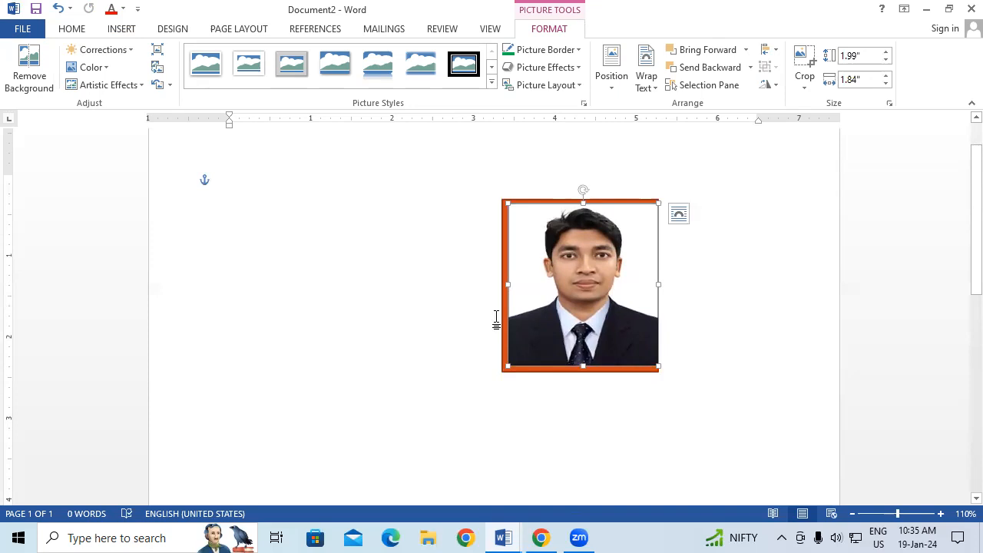
- Send the portrait behind the orange rectangle and shift the rectangle slightly to uncover the portrait's edge
click(716, 72)
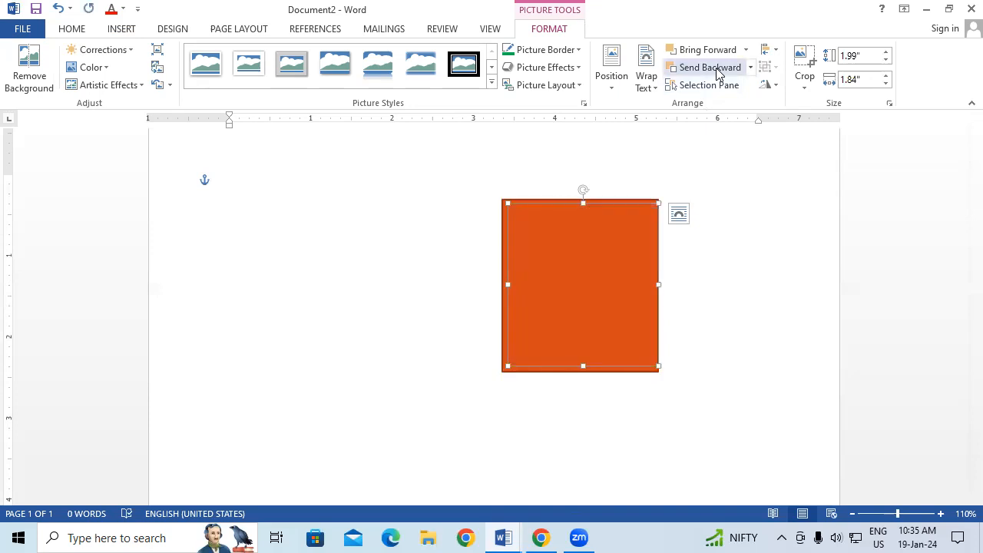
drag(593, 270, 624, 285)
click(605, 276)
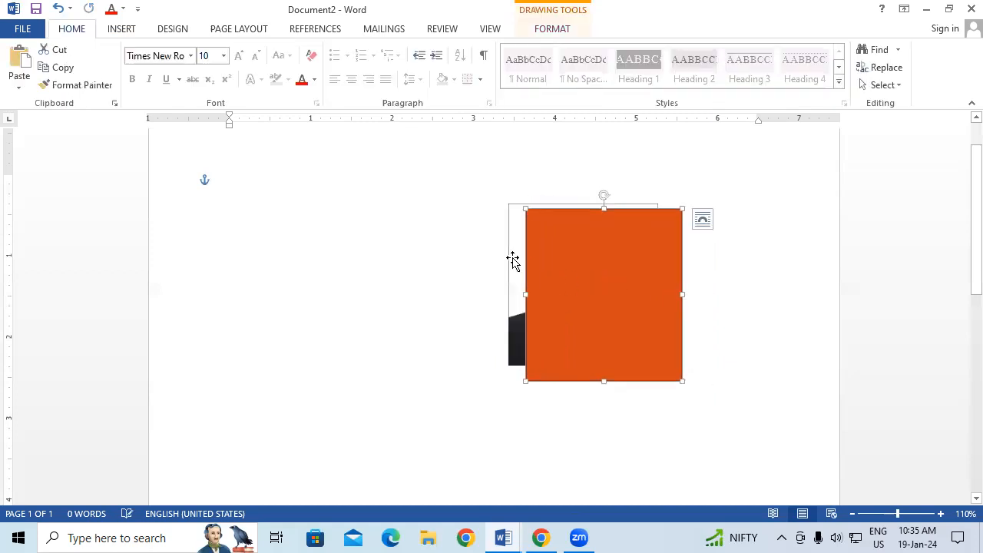
click(511, 258)
click(630, 277)
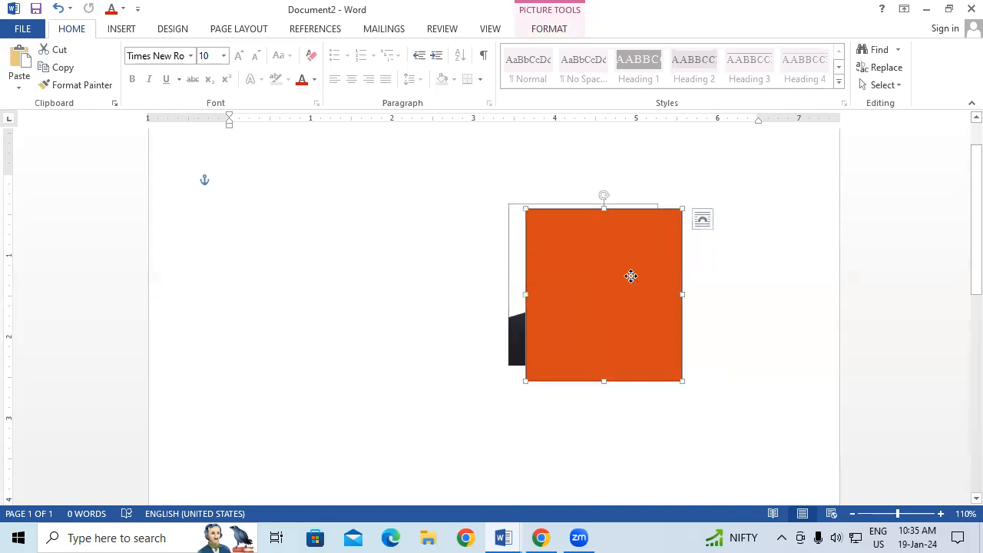
- Send the orange rectangle behind the portrait and reposition the portrait over the rectangle
drag(631, 276, 621, 273)
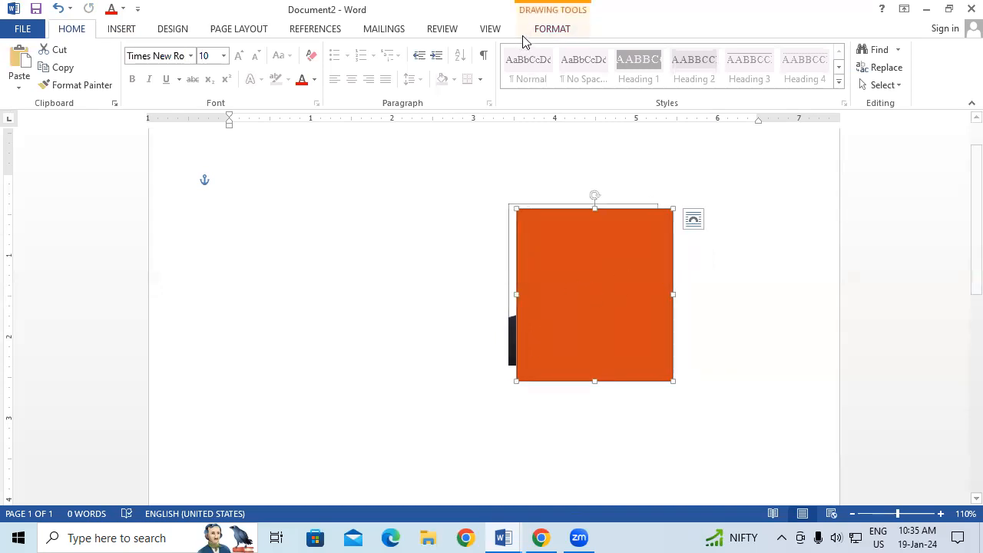
click(547, 30)
click(768, 58)
click(759, 68)
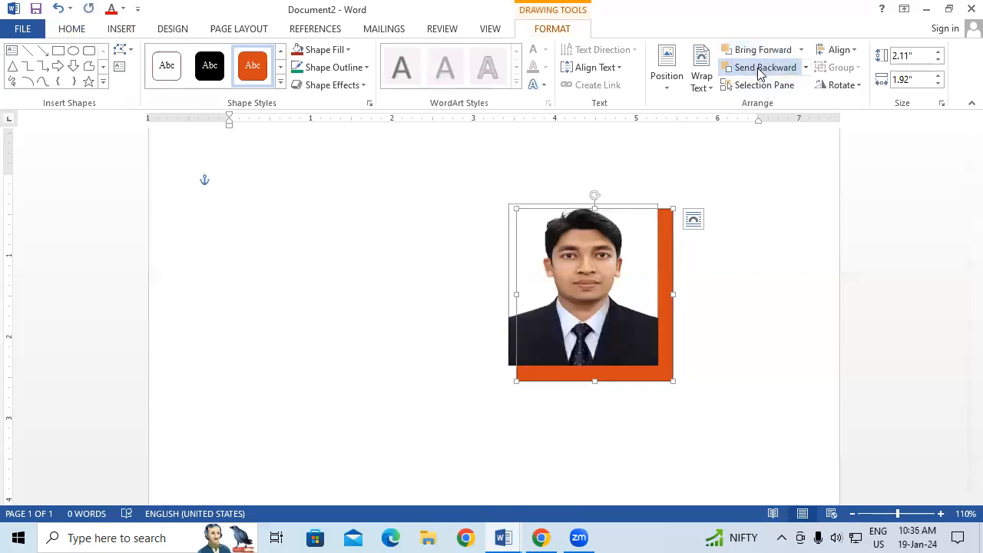
drag(622, 269, 642, 273)
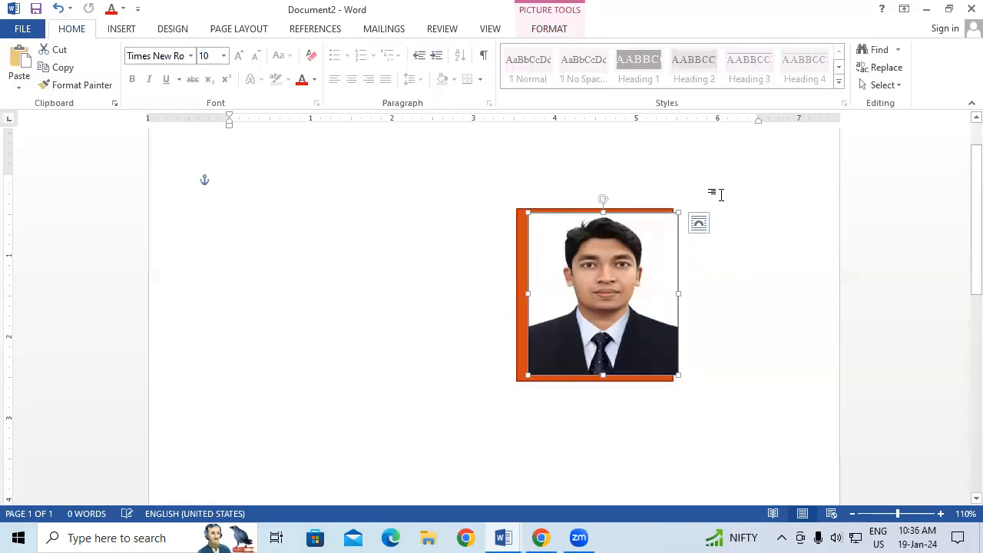
- Send the portrait behind the orange rectangle and bring it forward again
click(543, 36)
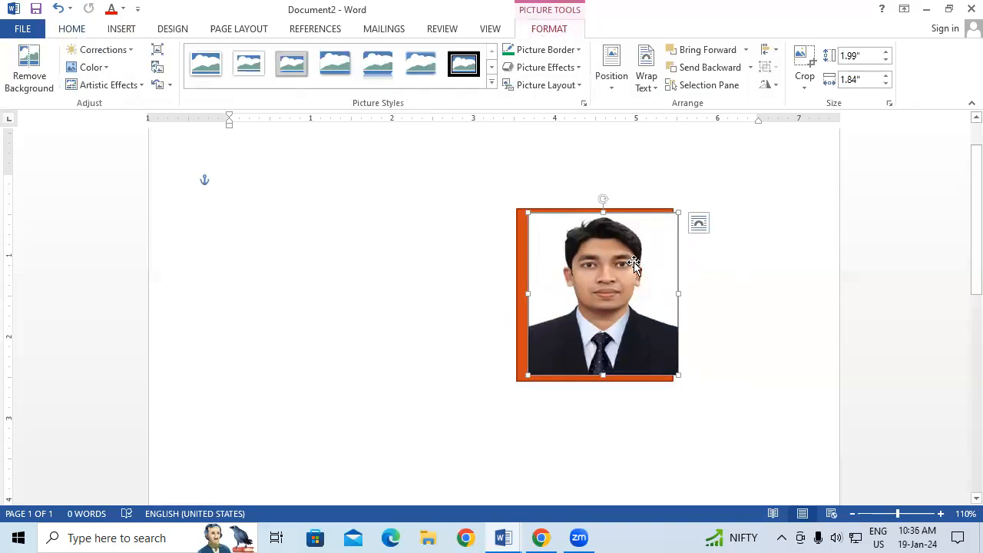
click(710, 73)
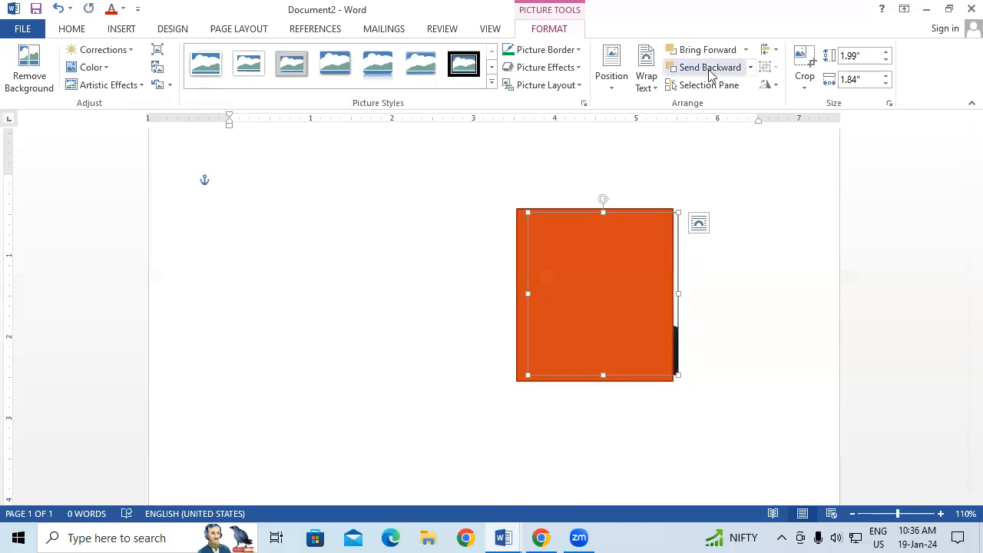
click(720, 51)
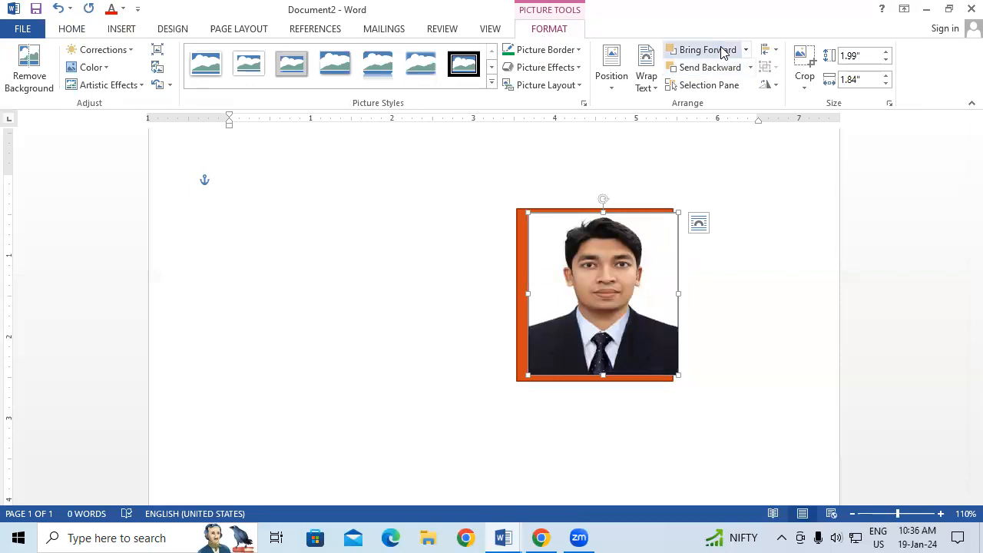
- Move the portrait and the orange rectangle separately to the left part of the page, keeping the portrait on the rectangle
drag(625, 263, 399, 276)
drag(595, 302, 392, 308)
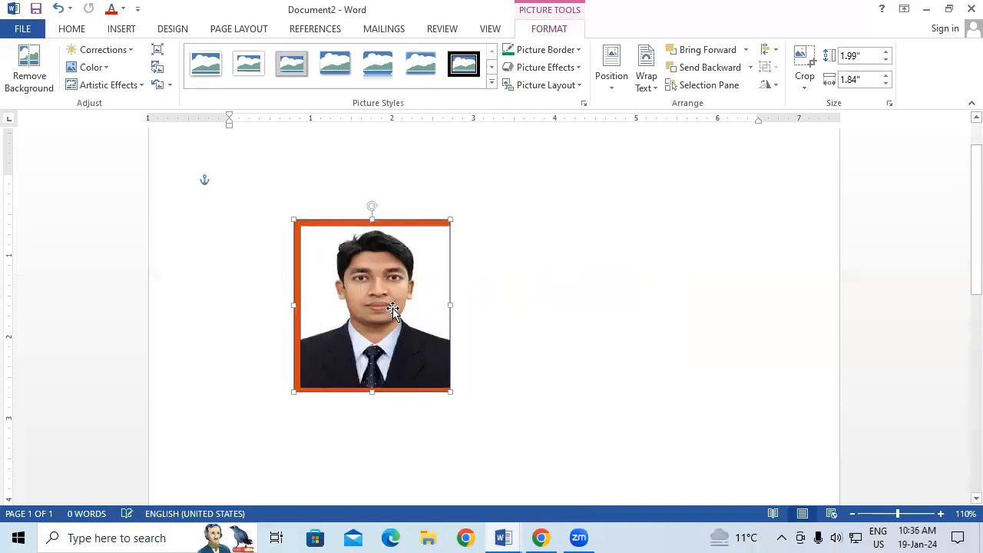
click(687, 341)
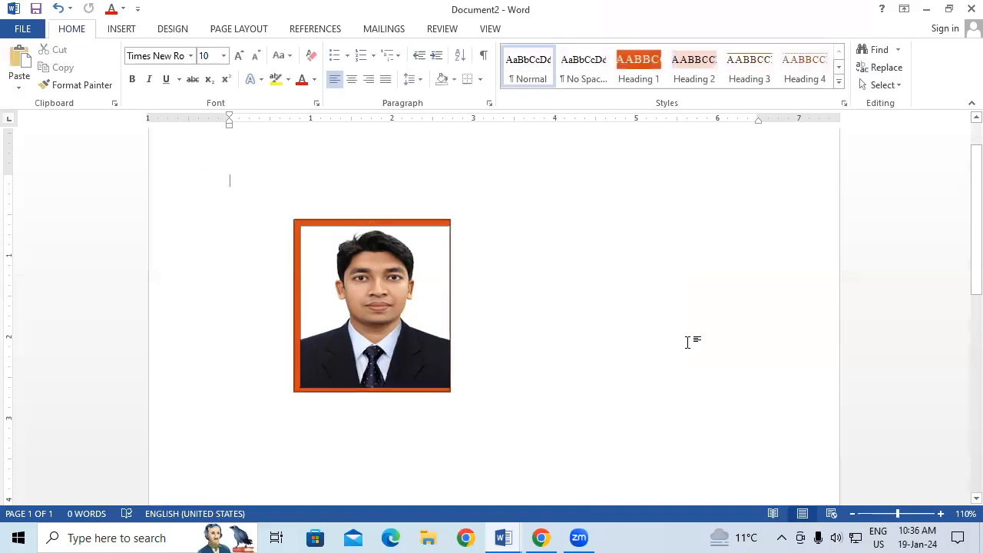
- Select the portrait together with the orange rectangle and group them
click(399, 338)
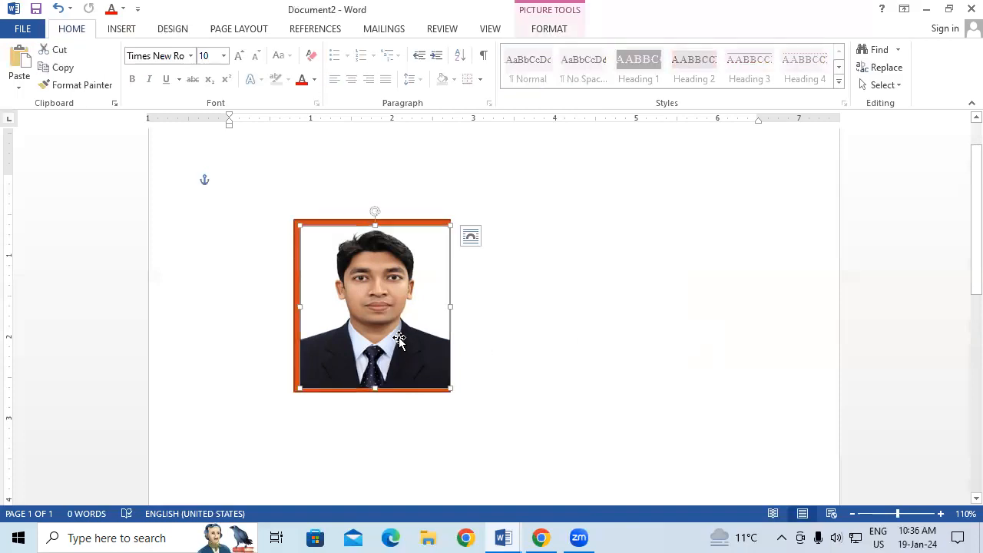
shift+click(307, 221)
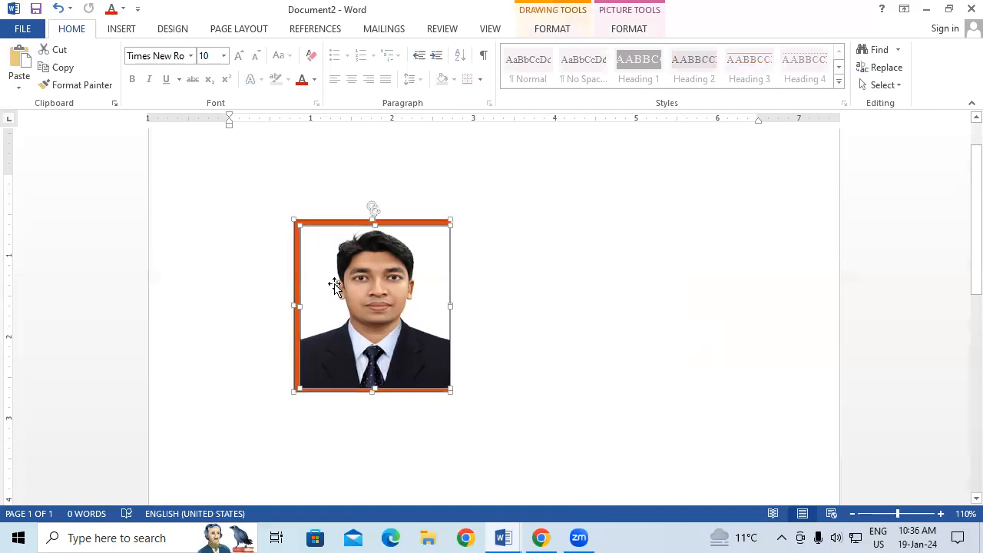
click(628, 31)
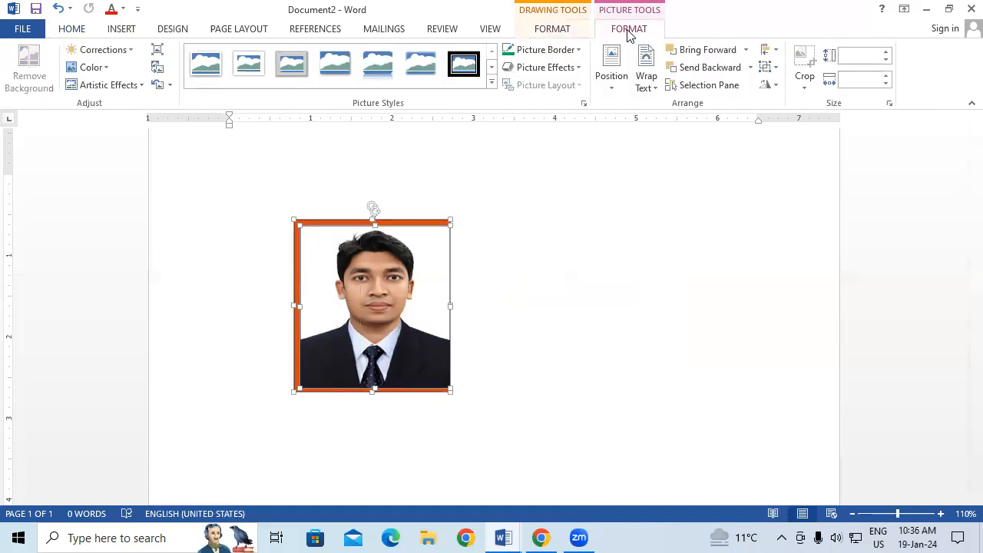
click(770, 67)
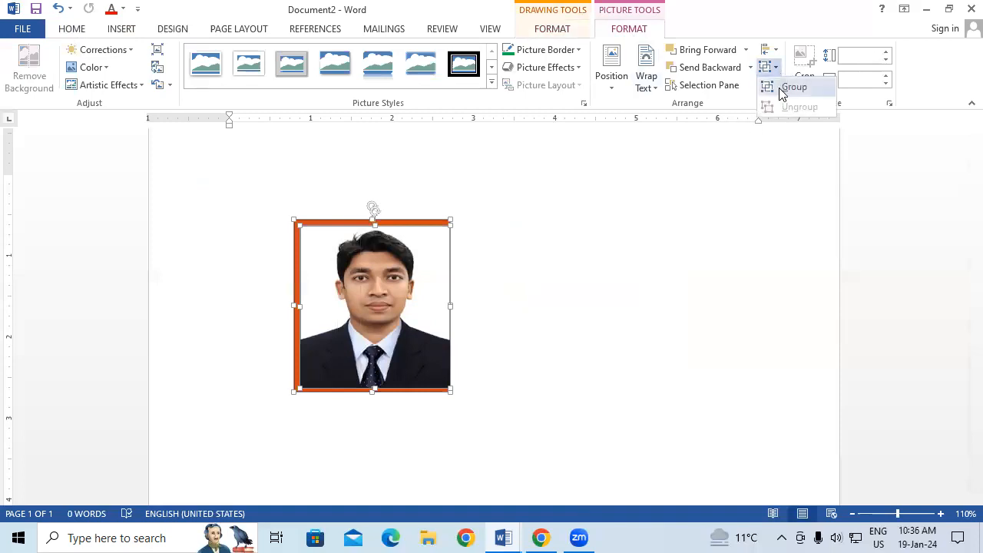
click(778, 88)
- Move the grouped portrait and rectangle around the page, and undo both the moves and the grouping
click(502, 265)
click(362, 269)
drag(361, 269, 654, 258)
drag(429, 217, 274, 230)
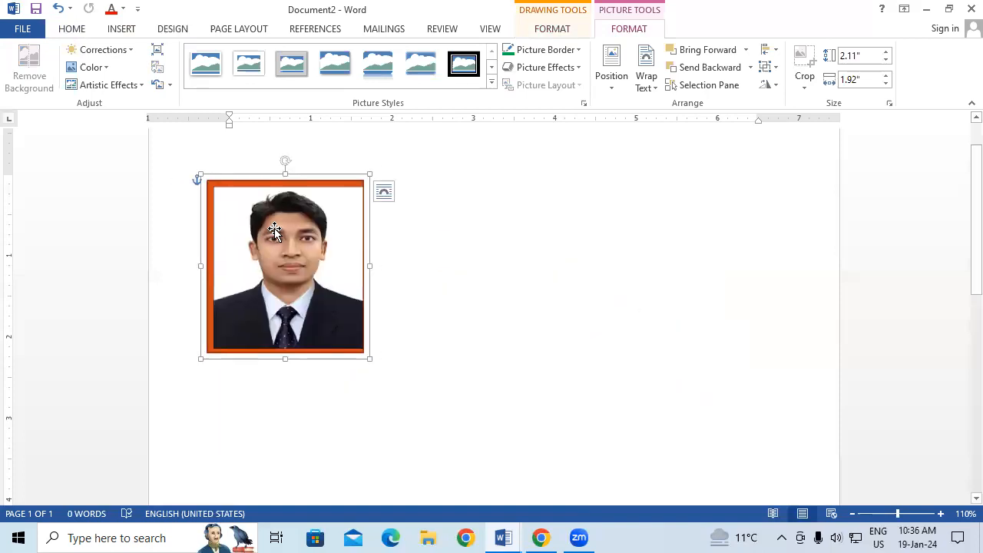
key(ctrl+z)
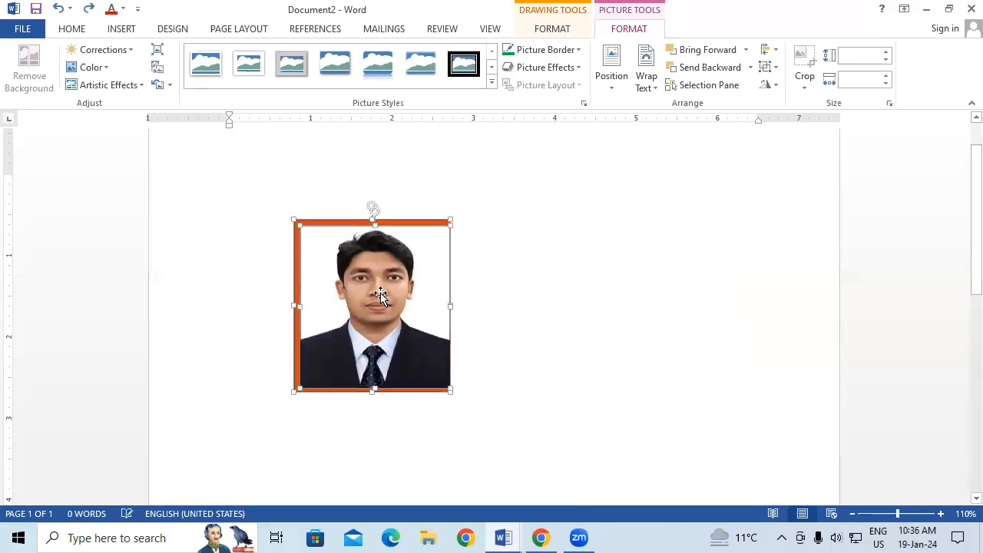
- Move the ungrouped portrait and rectangle together toward the page center, and pull them apart as two separate objects
drag(554, 322, 544, 285)
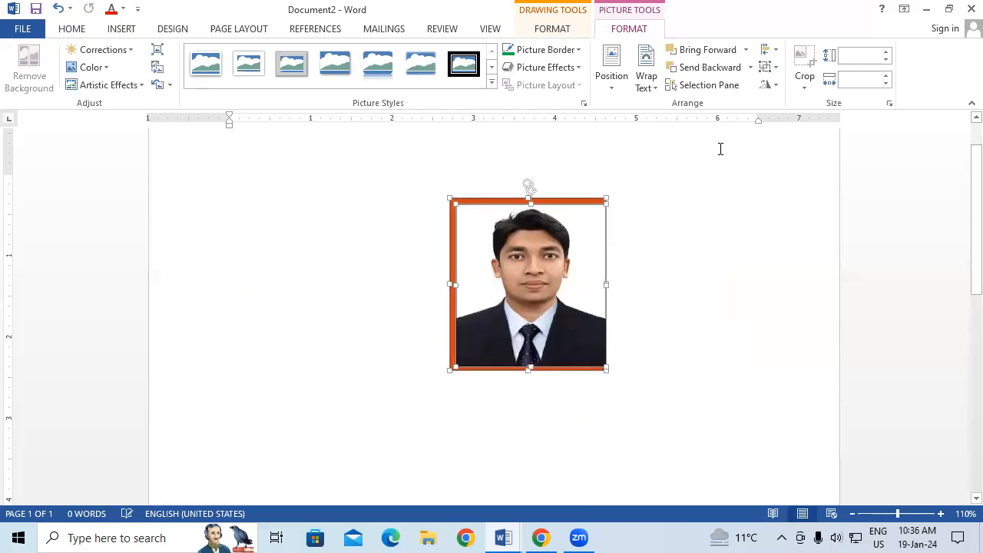
click(768, 67)
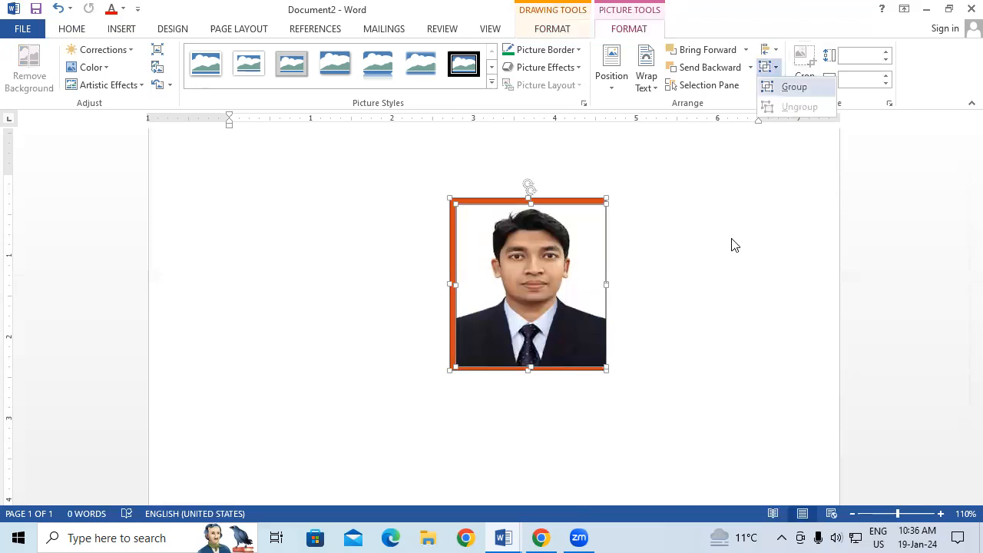
click(689, 305)
drag(534, 275, 719, 293)
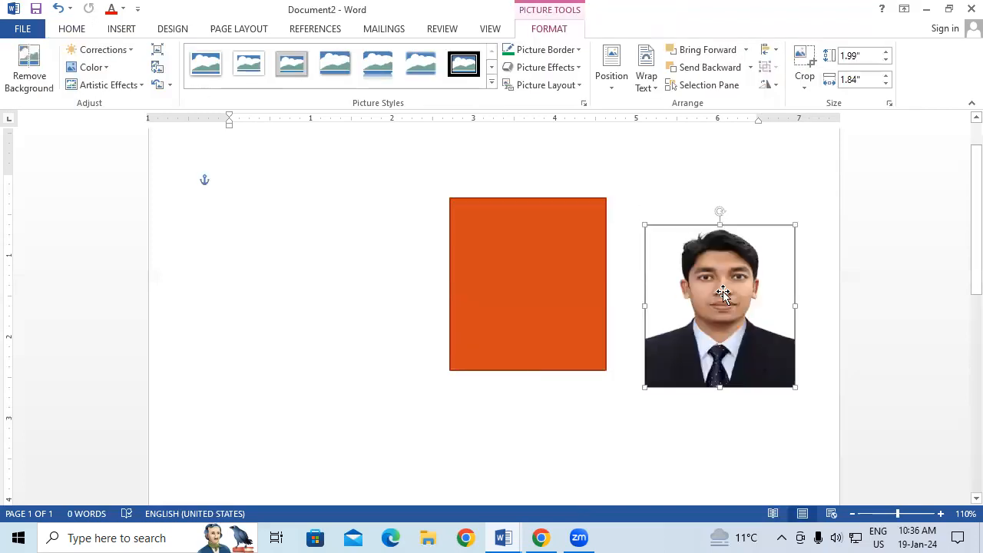
click(456, 256)
drag(544, 260, 394, 277)
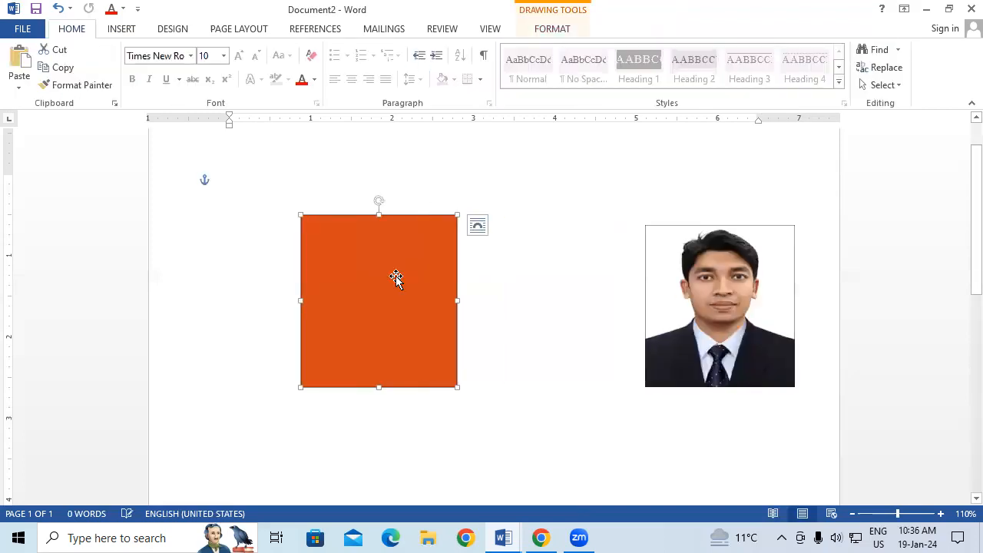
- Place the portrait back on the orange rectangle and group the two objects
click(708, 290)
drag(708, 286, 367, 280)
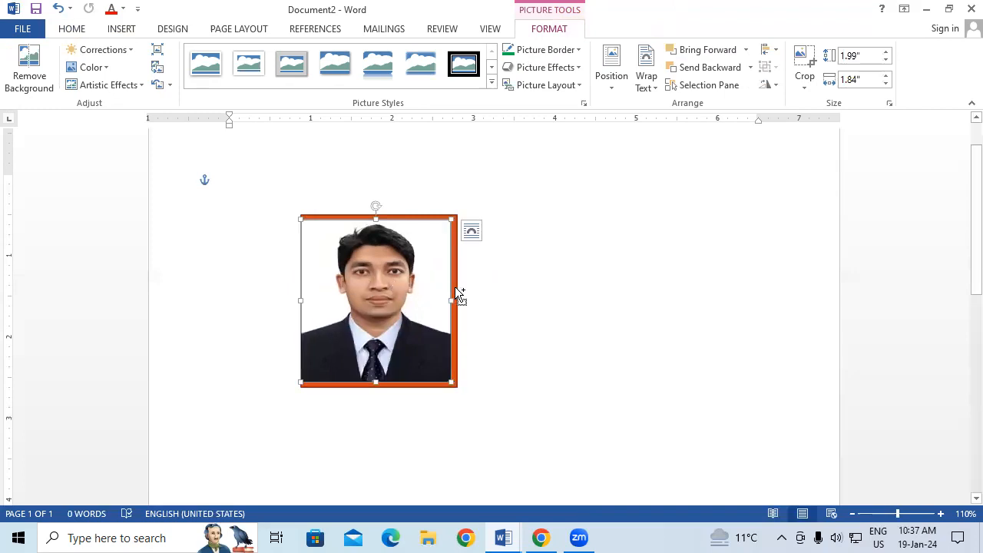
ctrl+click(456, 233)
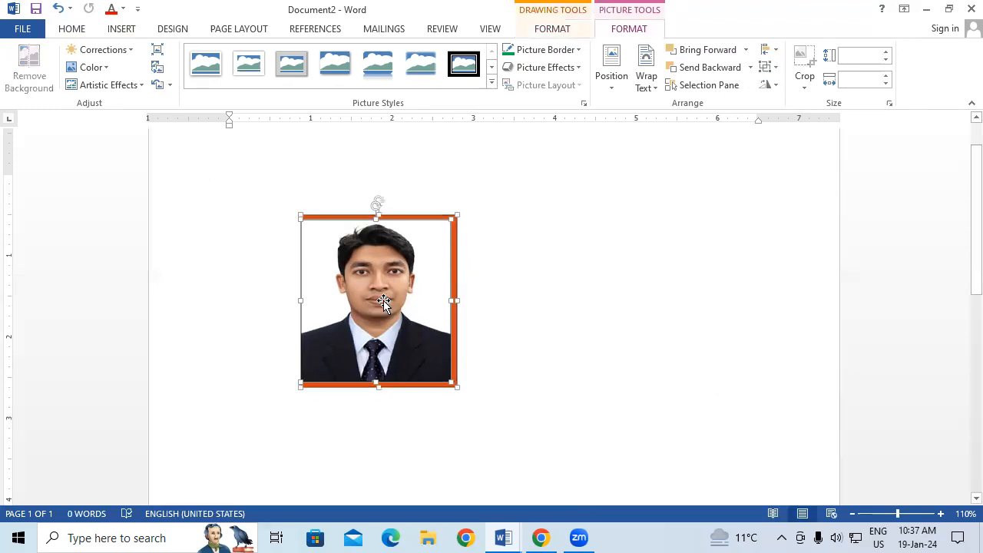
click(766, 66)
click(772, 89)
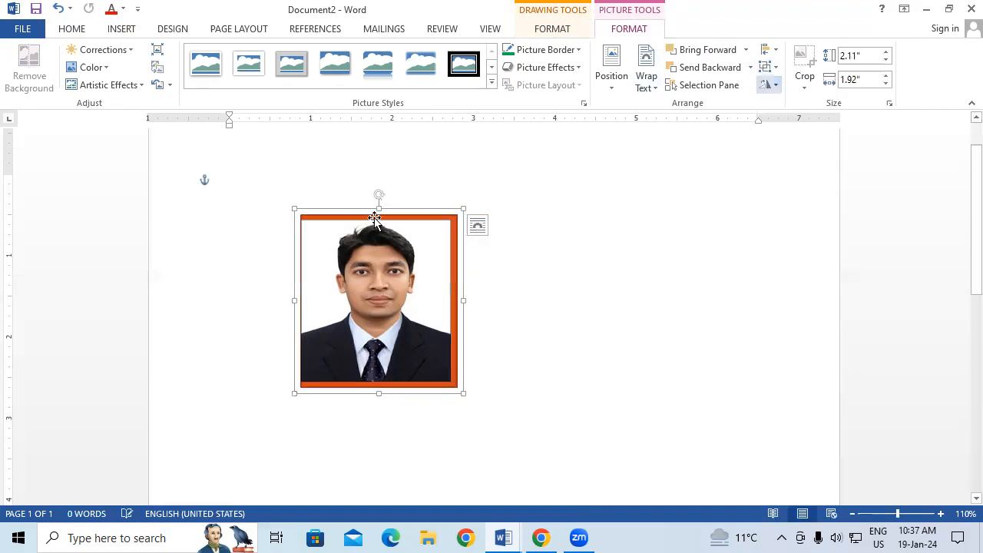
- Move the grouped portrait across the page, shrink it and place it near the page's right edge
drag(354, 277, 528, 243)
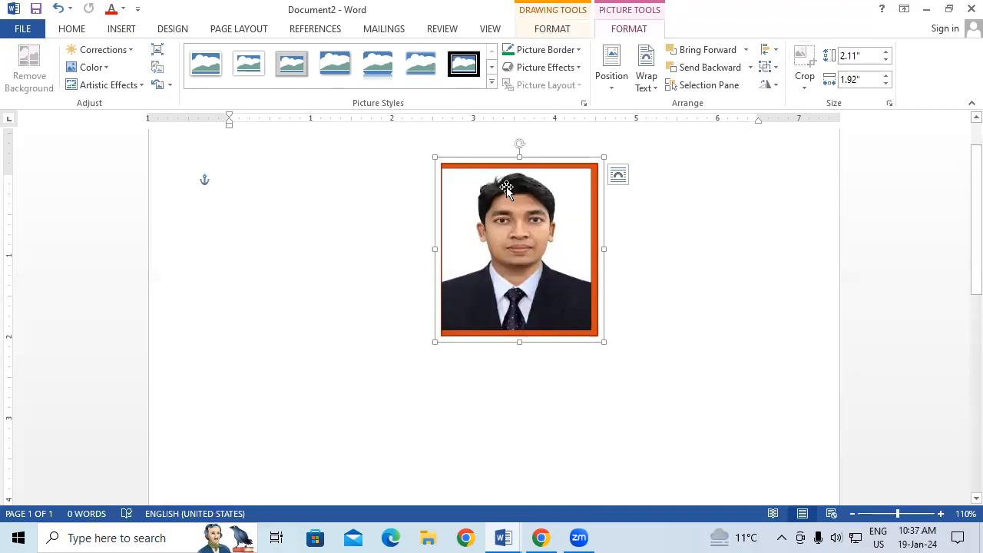
drag(507, 189, 247, 158)
drag(360, 315, 321, 270)
drag(289, 220, 799, 383)
click(535, 303)
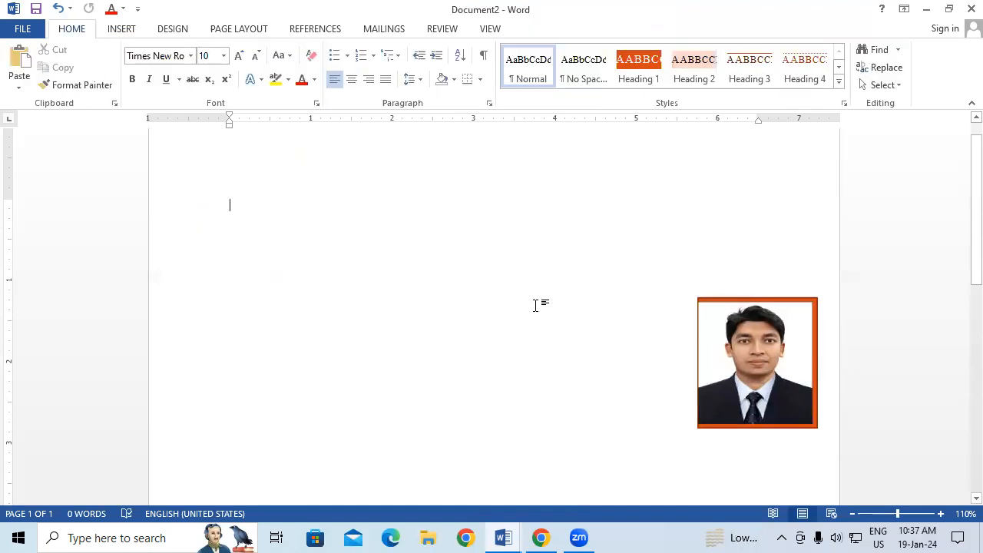
- Draw an isosceles triangle about 2.1" high and 2.5" wide in the upper left of the page
click(127, 29)
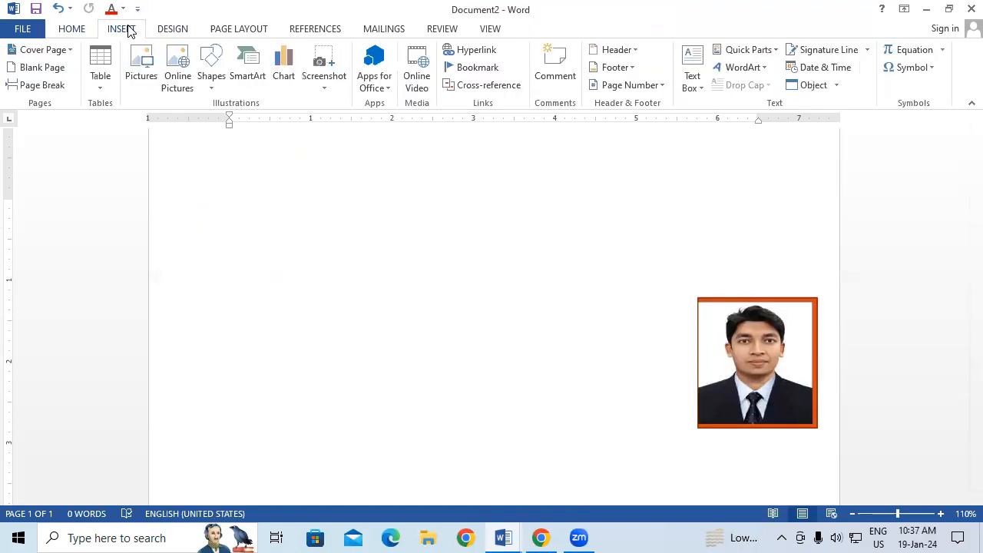
click(211, 65)
click(235, 235)
drag(204, 185, 408, 357)
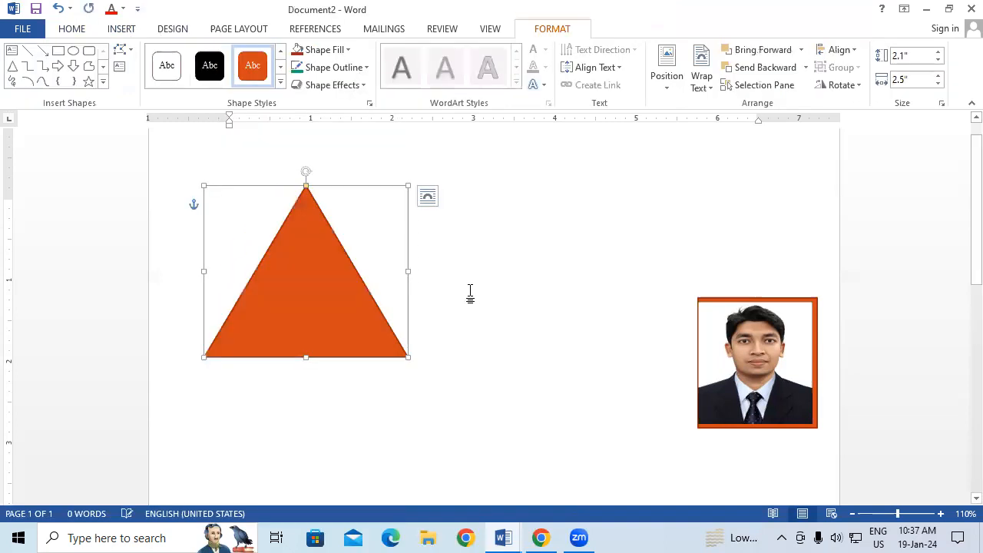
- Set the triangle's fill and outline to standard red
click(323, 49)
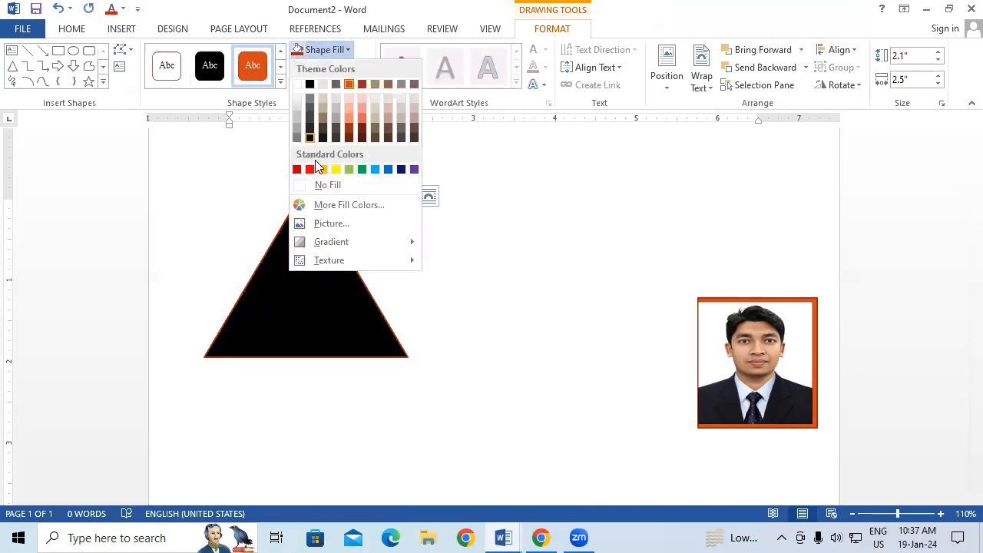
click(310, 169)
click(336, 67)
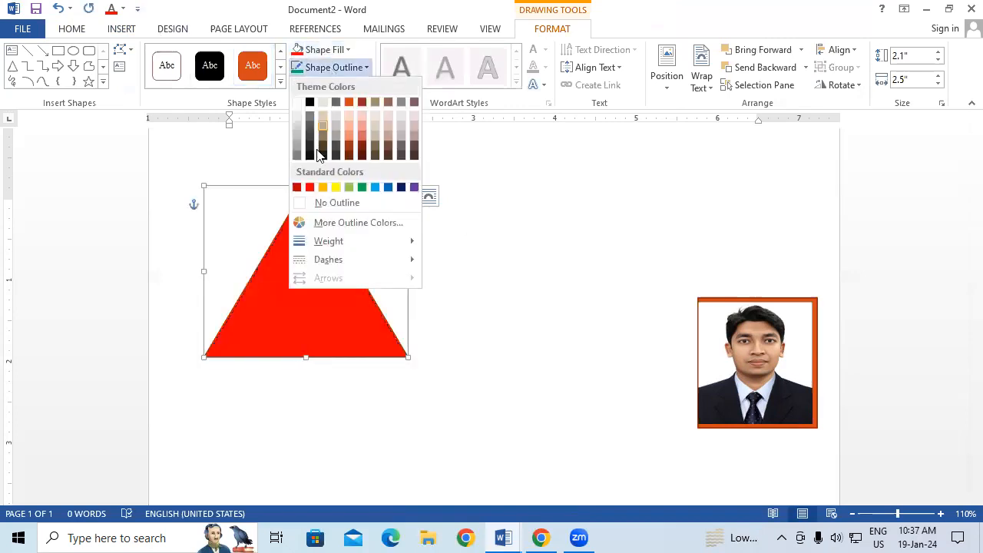
click(309, 188)
click(537, 226)
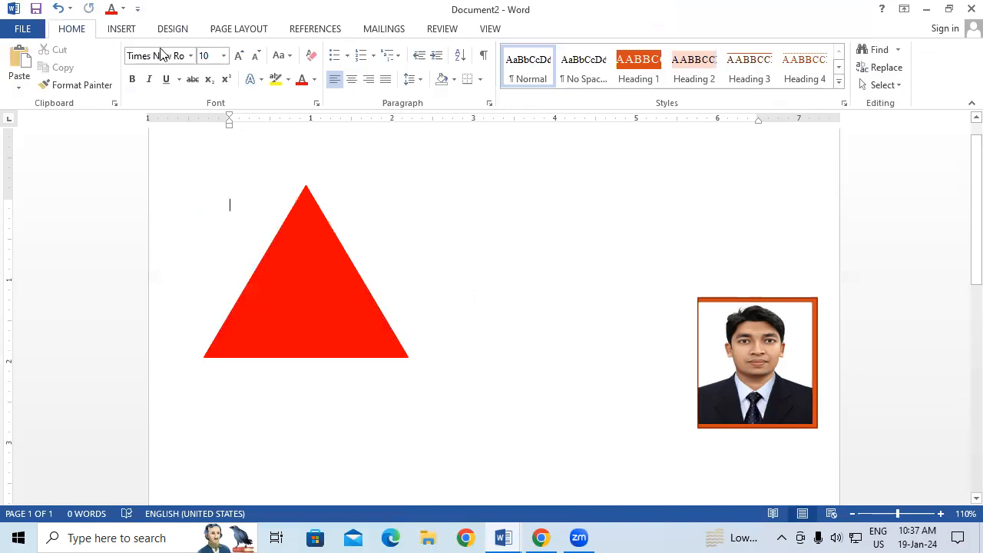
- Draw an oval about 1.98" high and 2.09" wide overlapping the triangle's right side
click(130, 31)
click(211, 69)
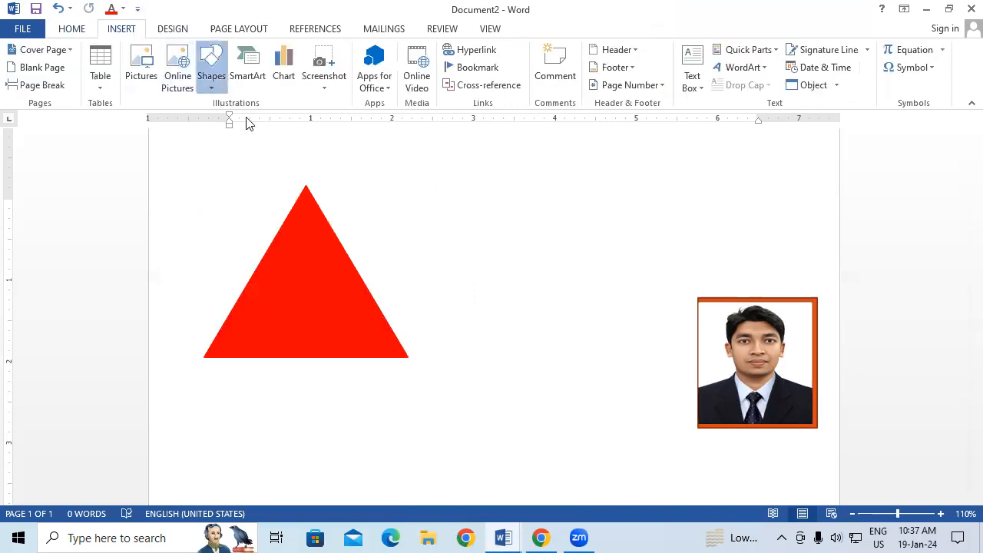
click(270, 122)
drag(335, 177, 506, 347)
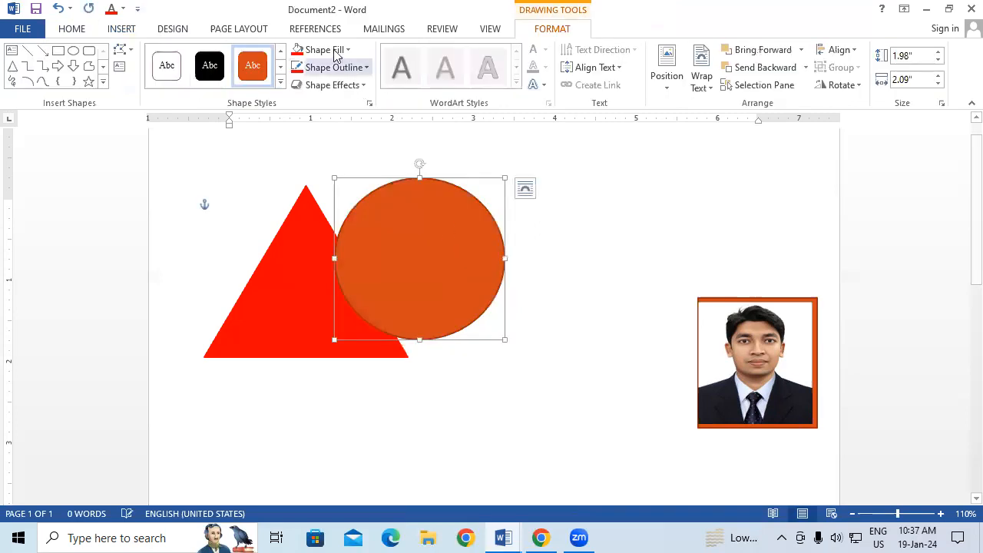
- Set the oval's fill and outline to standard green and move it further over the red triangle
click(322, 50)
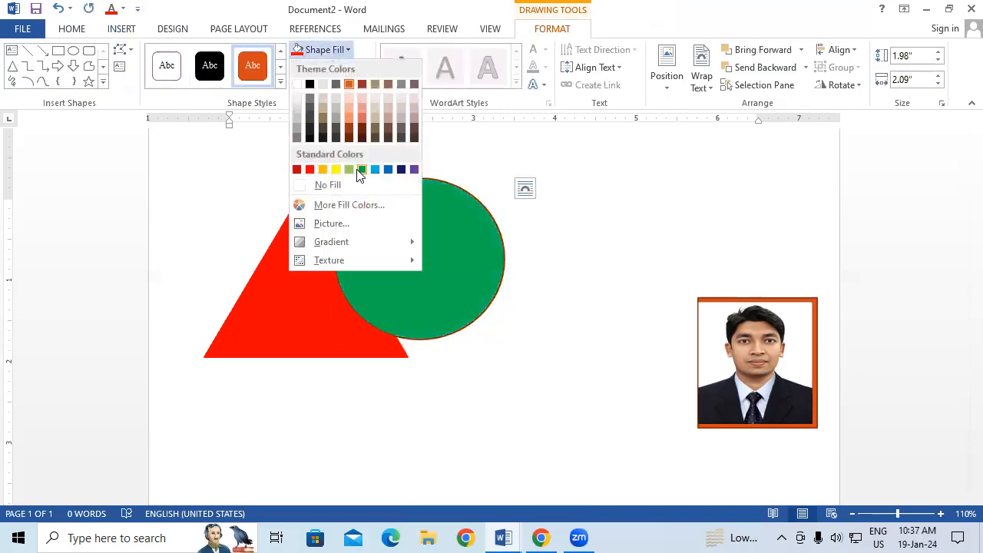
click(362, 169)
click(323, 67)
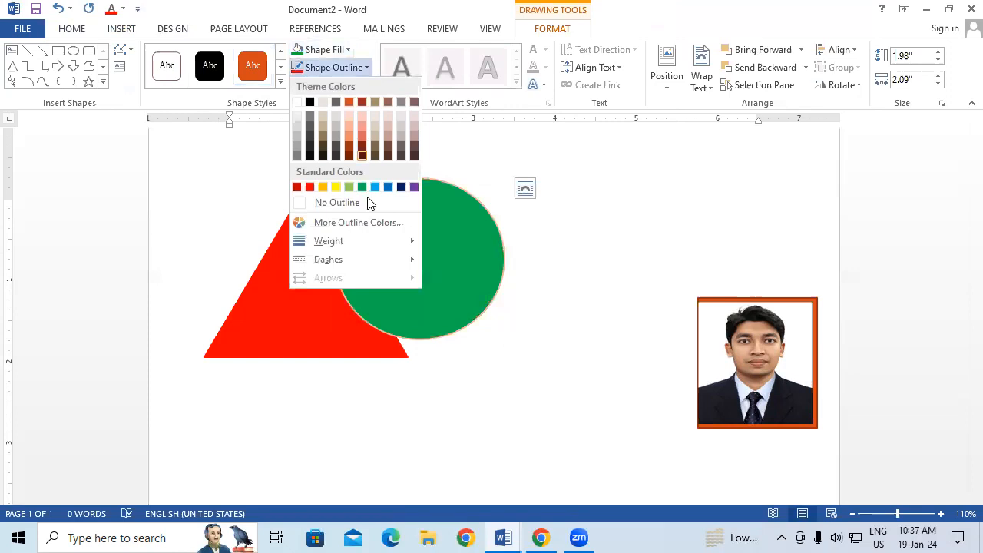
click(361, 187)
drag(415, 230, 386, 267)
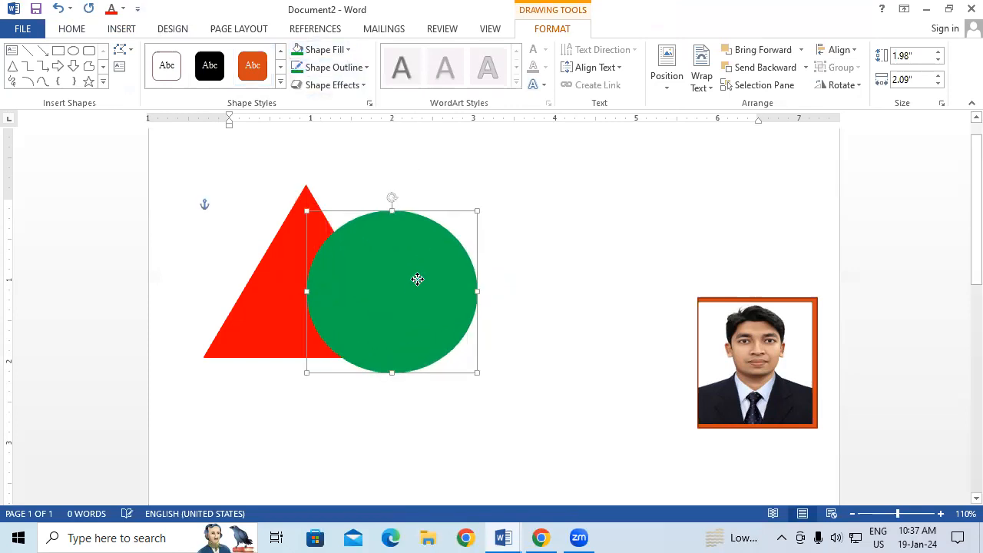
- Draw a down arrow about 2.29" high and 1.87" wide to the right of the green oval
click(123, 31)
click(212, 77)
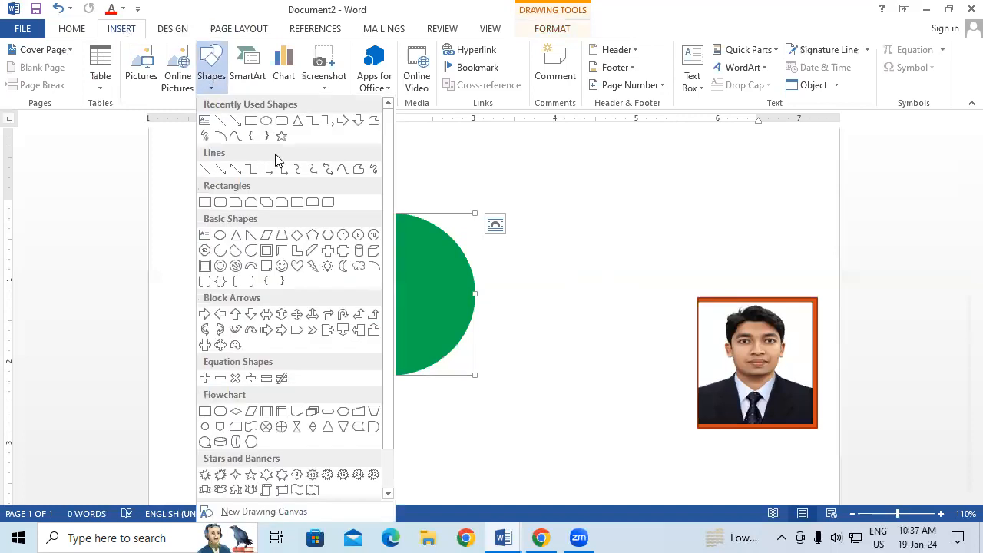
click(358, 121)
mouse_move(523, 179)
mouse_down()
mouse_move(537, 222)
mouse_move(646, 364)
mouse_move(676, 365)
mouse_up()
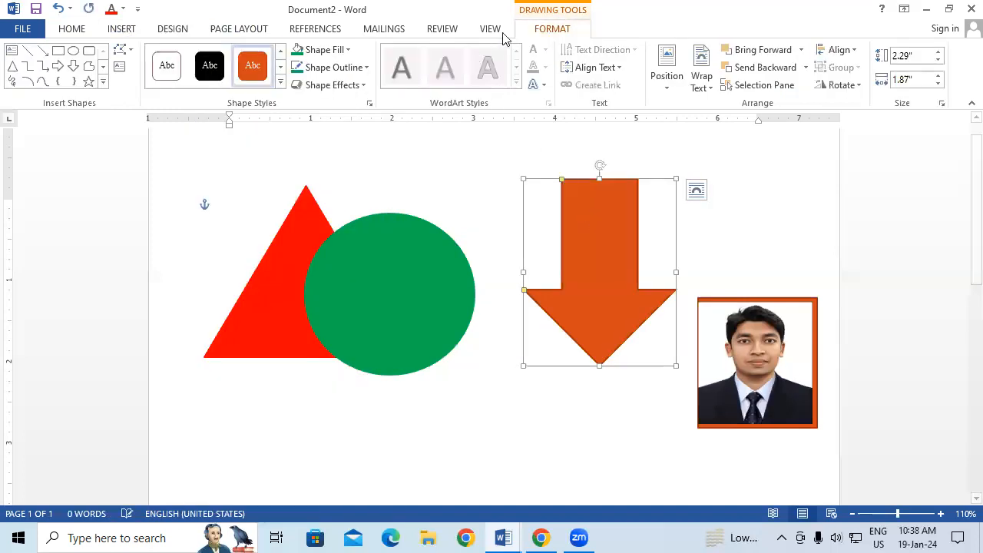
- Set the down arrow's fill and outline to standard yellow
click(334, 50)
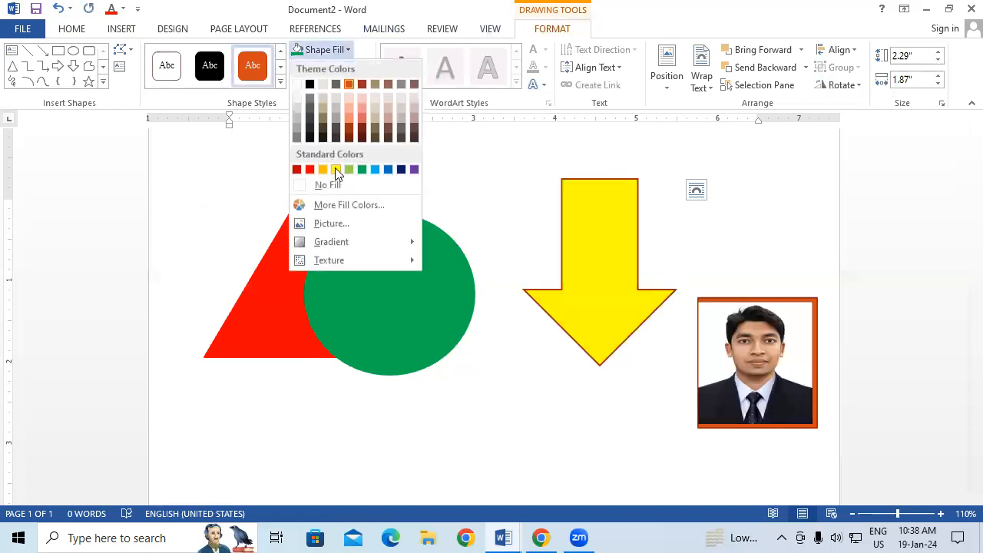
click(339, 165)
click(337, 68)
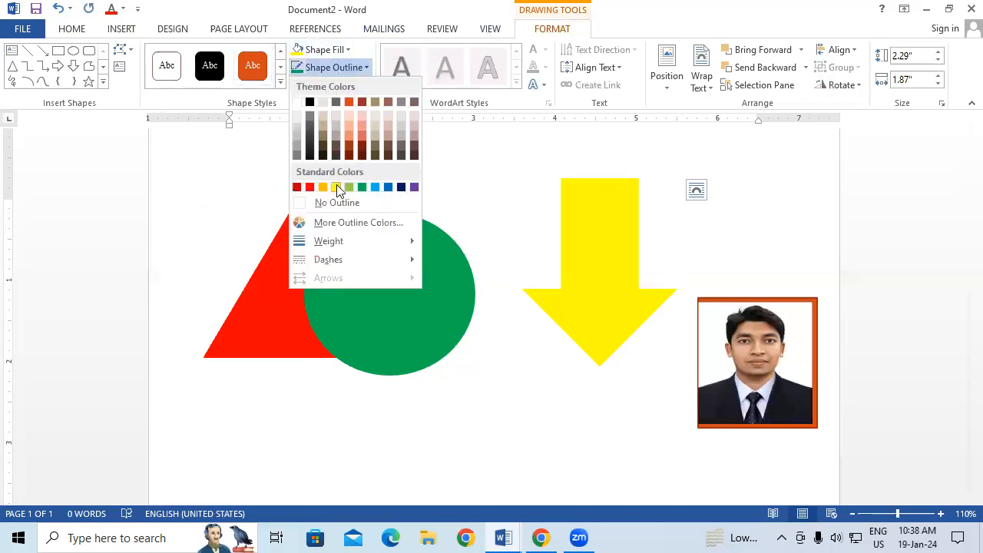
click(338, 202)
- Move the yellow arrow over the green oval and shift the oval further over the red triangle so all three shapes overlap
drag(614, 262, 431, 247)
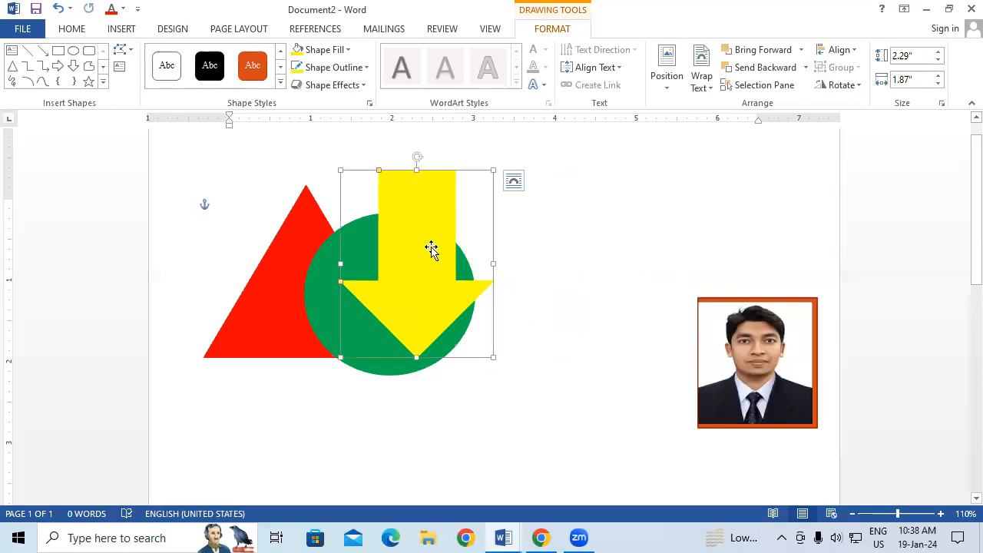
click(587, 268)
drag(433, 270, 407, 299)
drag(336, 284, 294, 289)
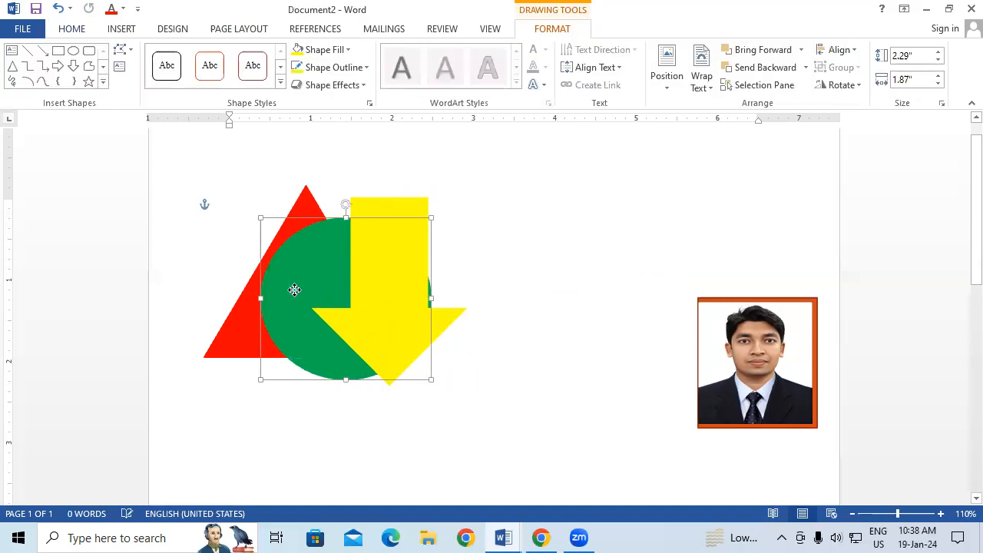
click(397, 294)
drag(397, 294, 369, 301)
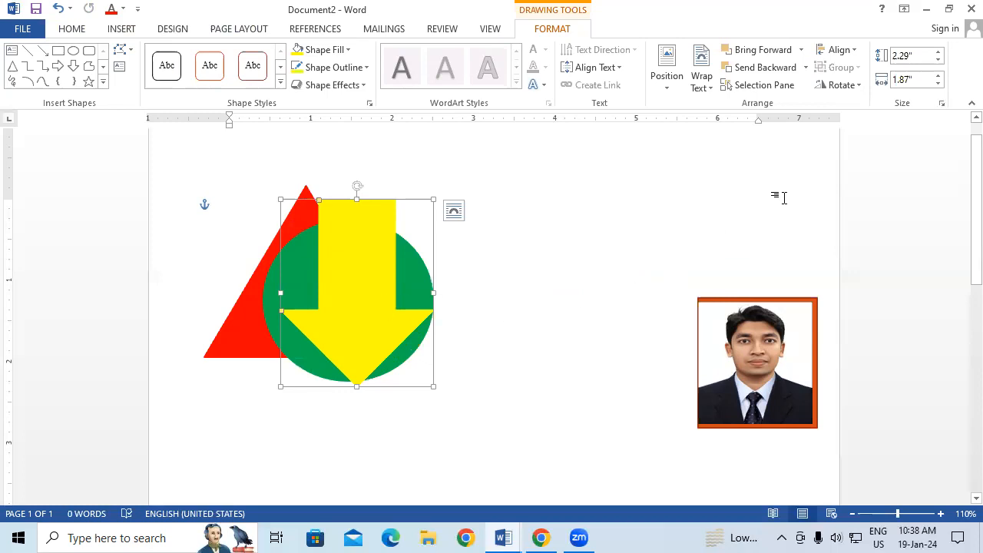
- Send the yellow arrow backward behind the other two shapes and bring it forward again to the front
click(779, 67)
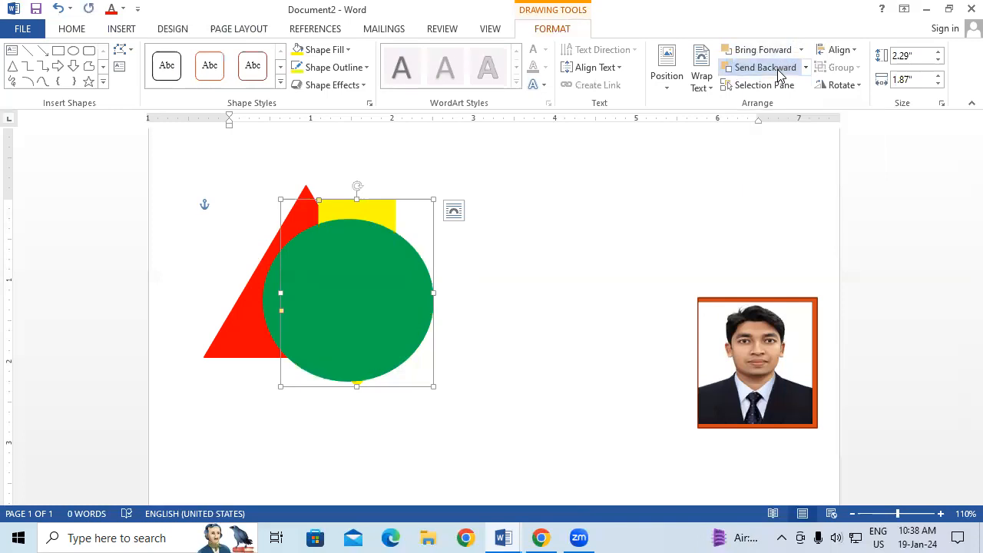
click(778, 70)
click(783, 53)
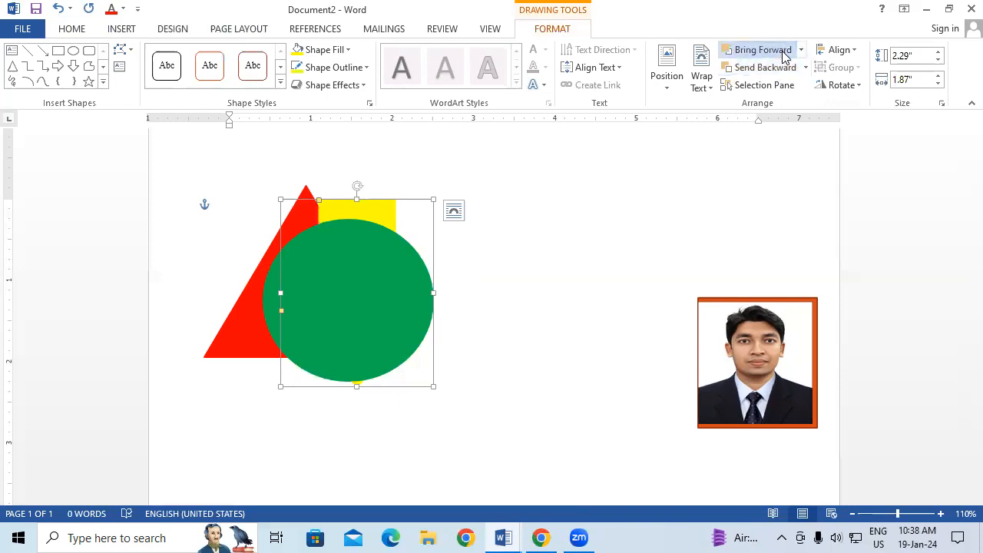
click(783, 53)
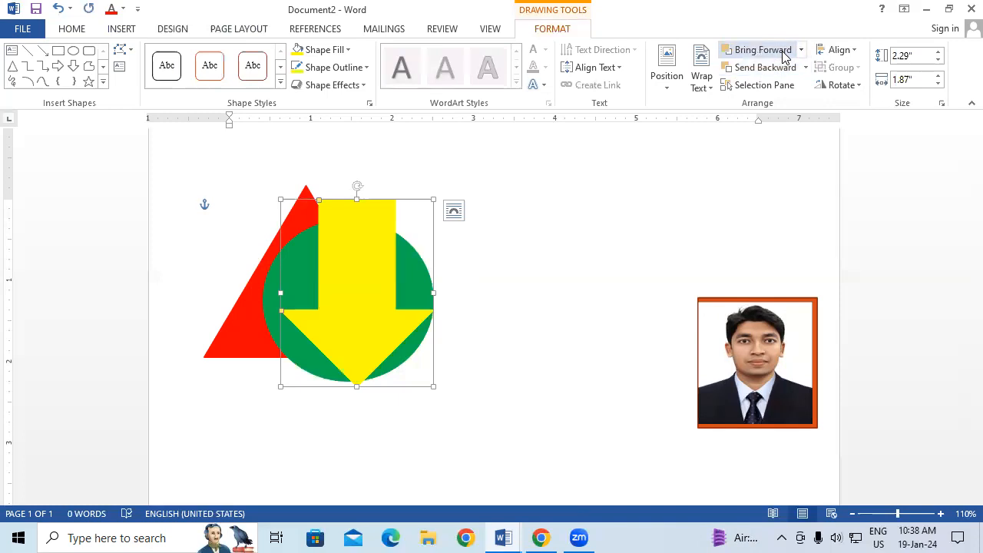
click(538, 230)
- Send the green oval backward behind the red triangle, and bring it forward twice so it lies above the yellow arrow
click(291, 257)
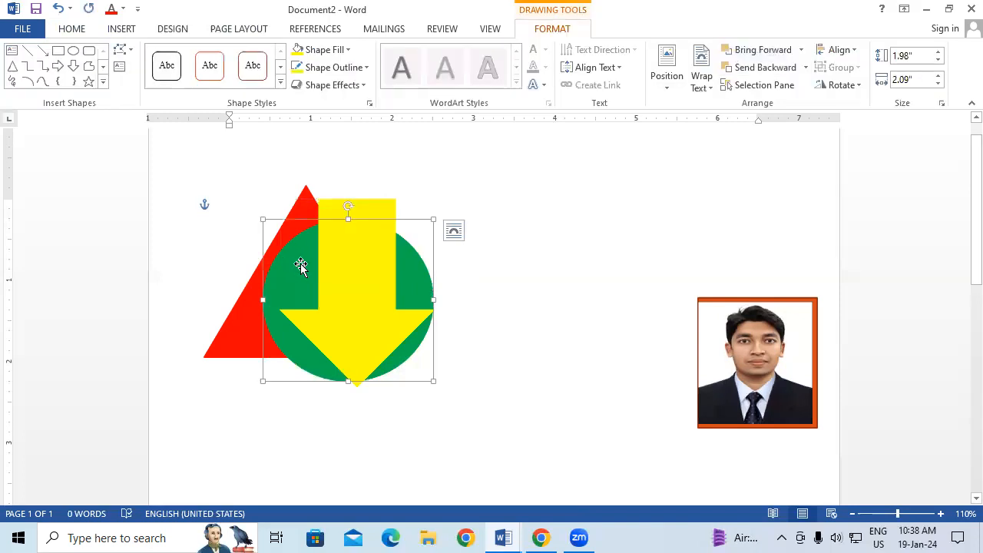
click(762, 67)
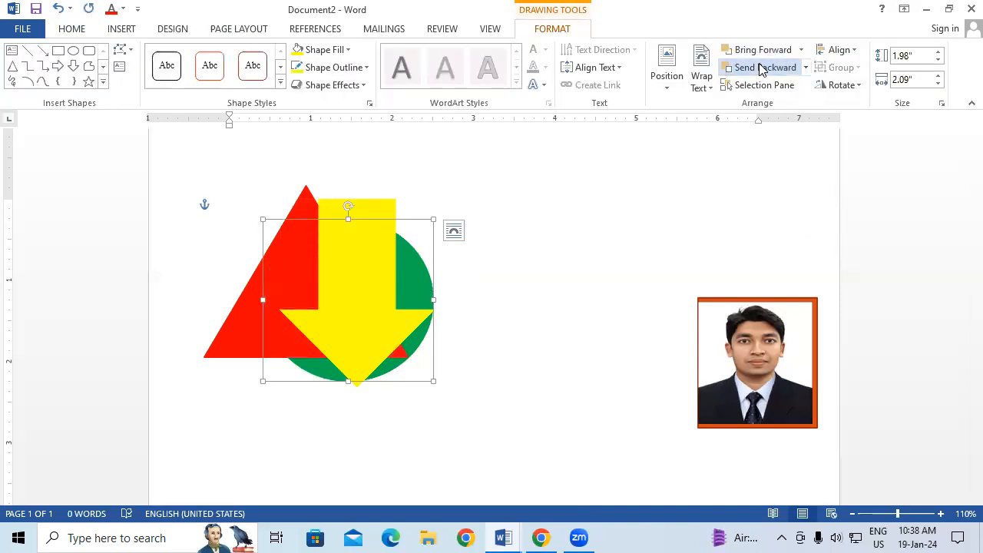
click(770, 57)
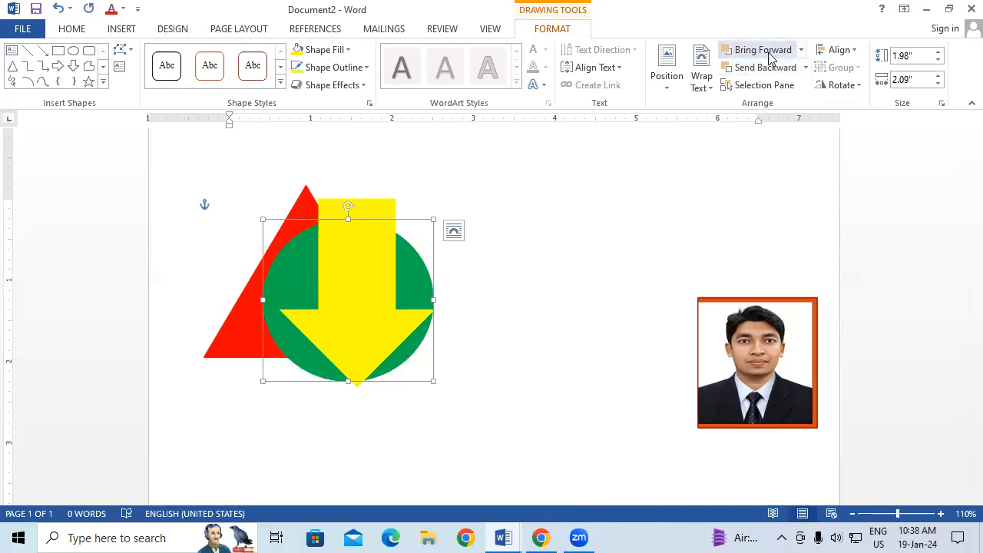
click(770, 57)
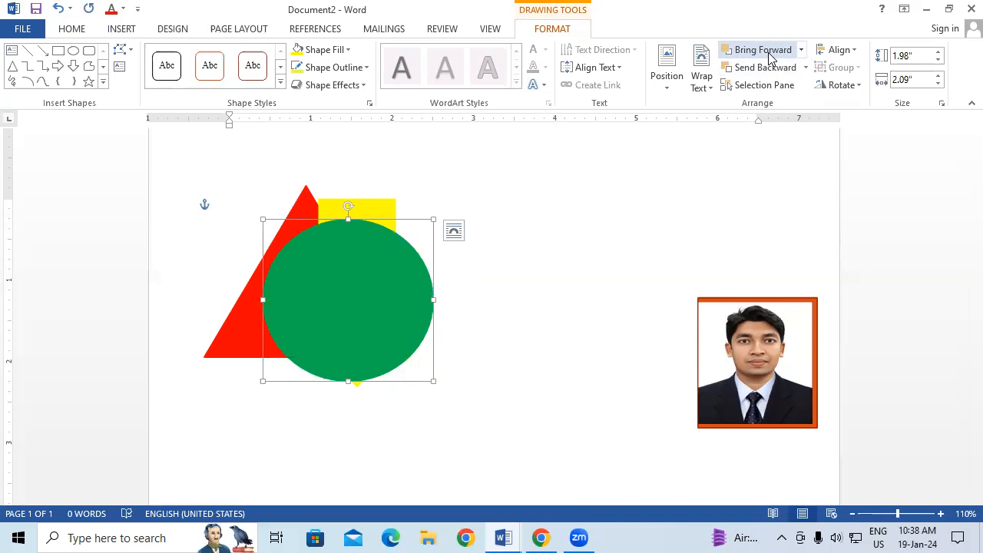
- Bring the red triangle forward until it lies in front of the green oval
click(222, 348)
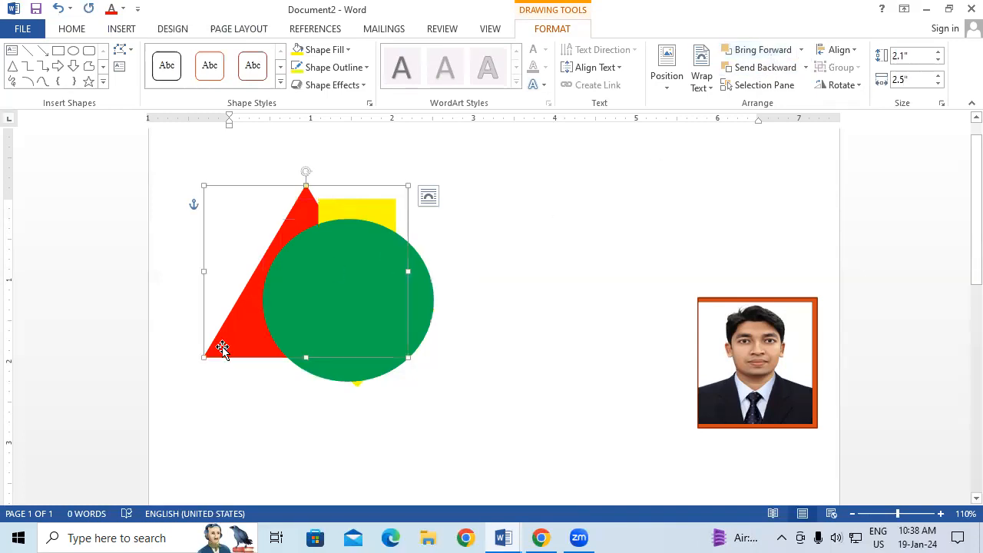
click(762, 50)
click(763, 50)
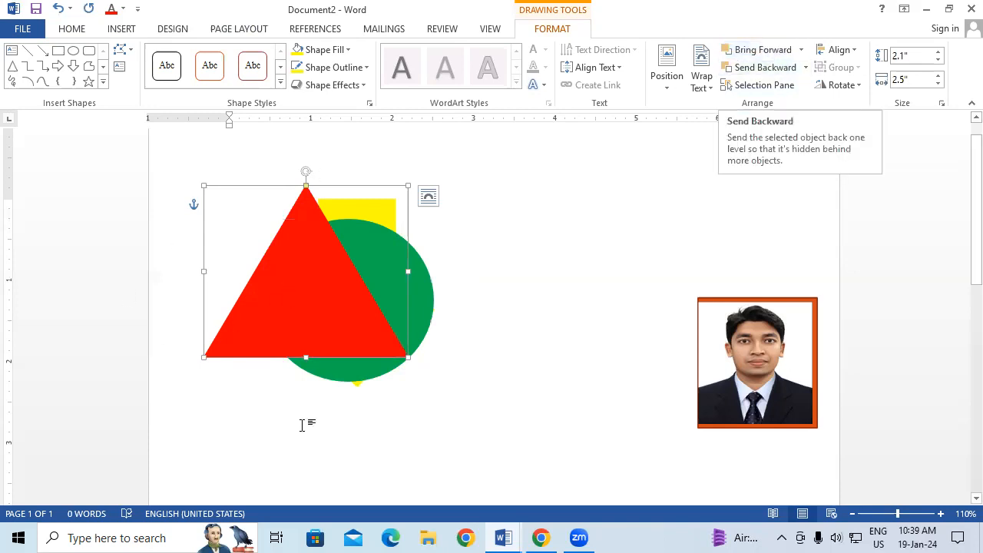
- Open the Selection Pane and widen it so the full object names can be read
click(760, 84)
click(930, 220)
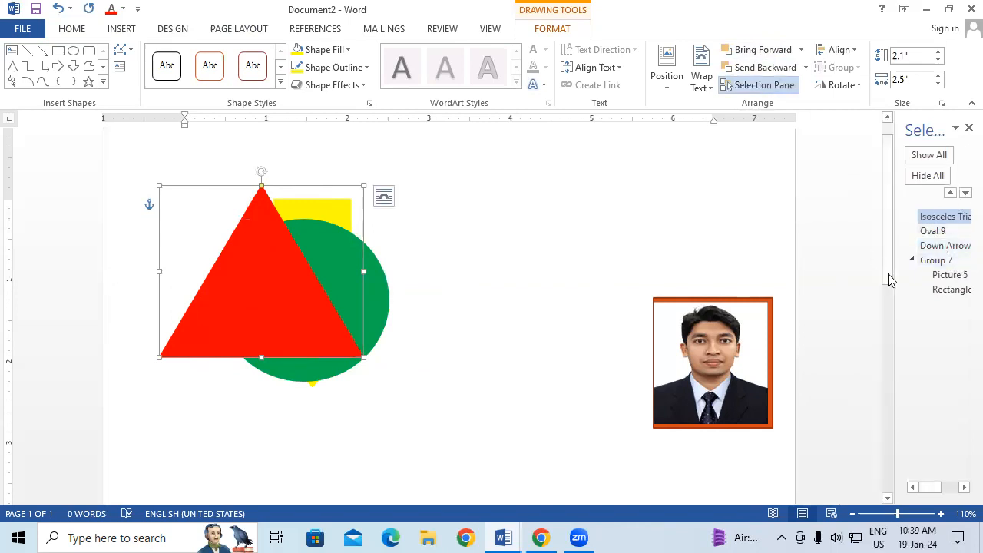
drag(881, 301, 786, 303)
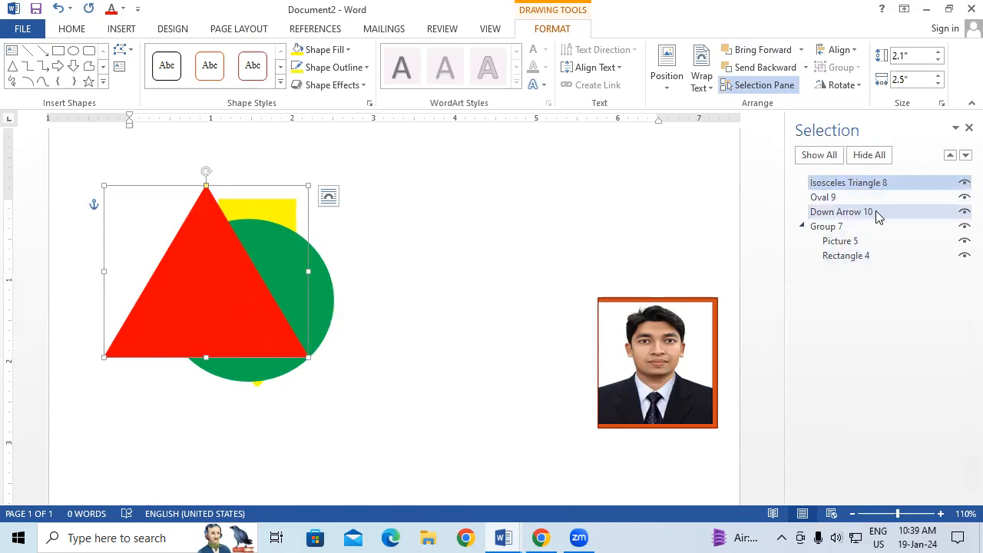
- Hide the isosceles triangle, the oval, the down arrow and the picture group one after another
click(963, 184)
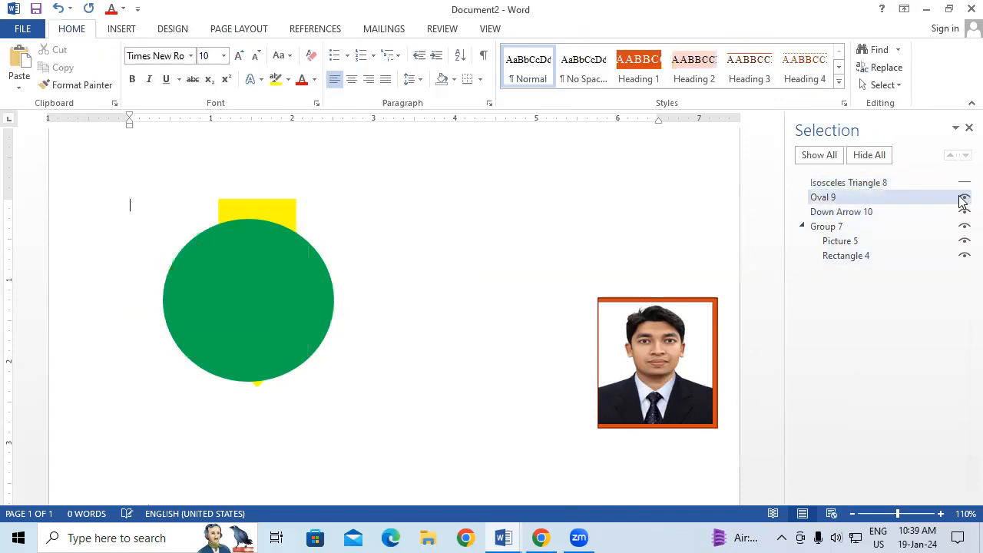
click(963, 198)
click(964, 213)
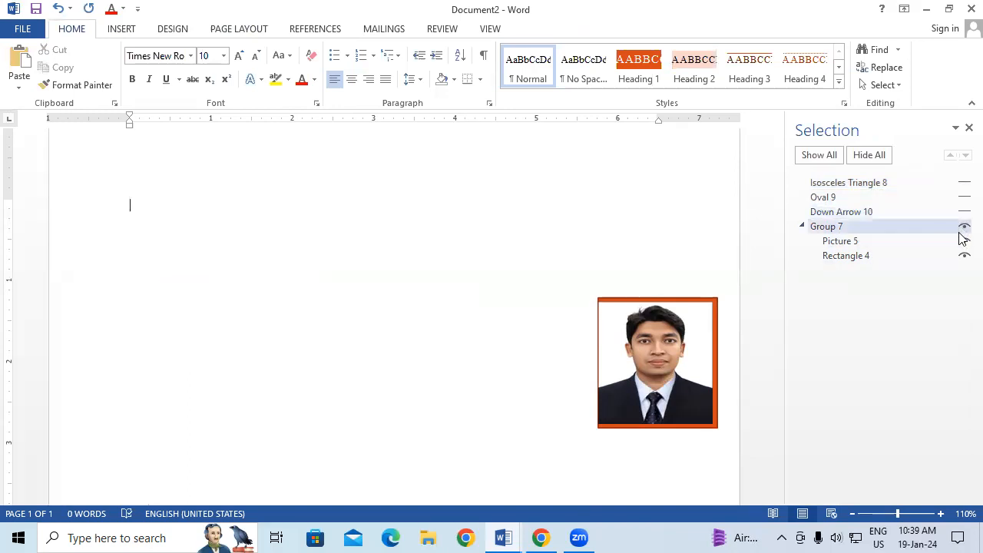
click(963, 227)
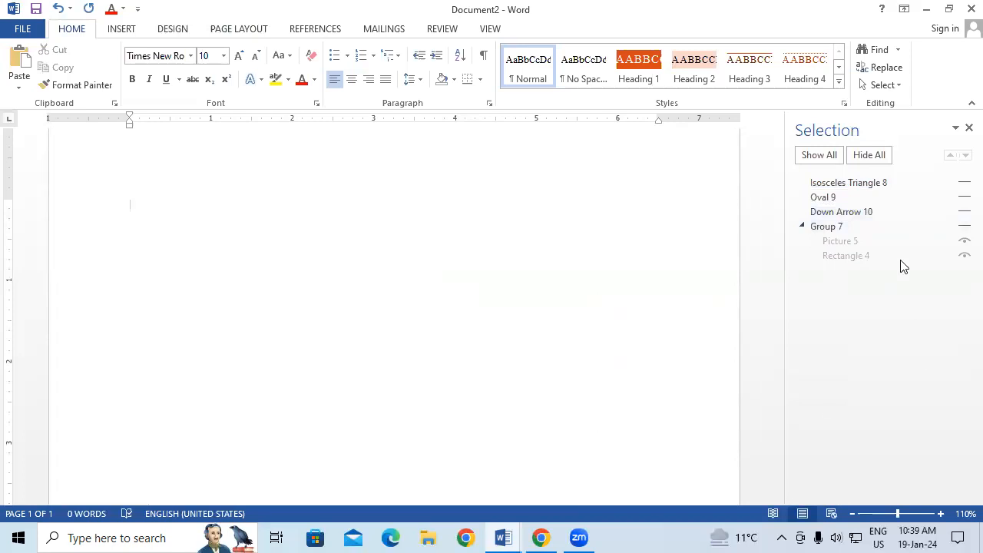
- Show the isosceles triangle, the oval, the down arrow and the picture group again one by one
click(964, 183)
click(963, 198)
click(964, 211)
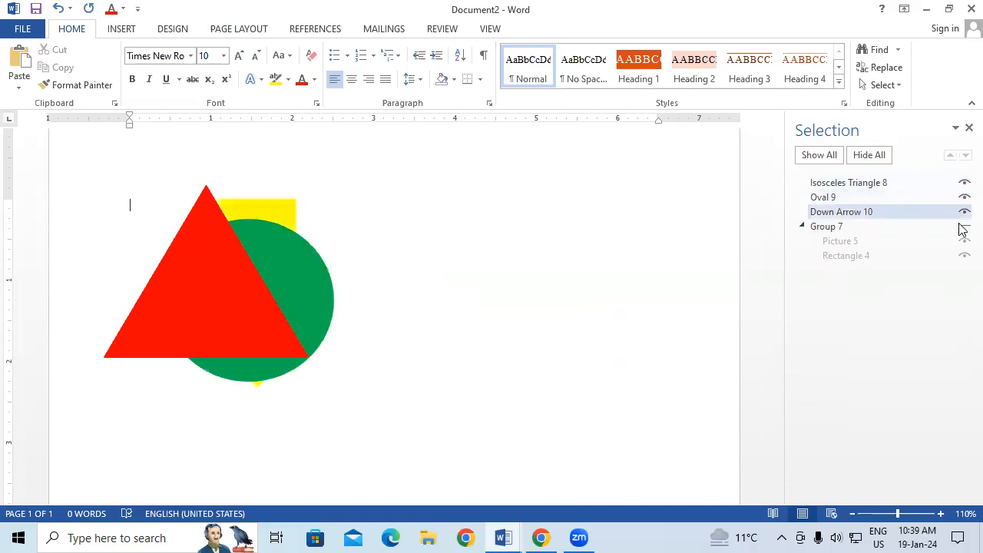
click(964, 226)
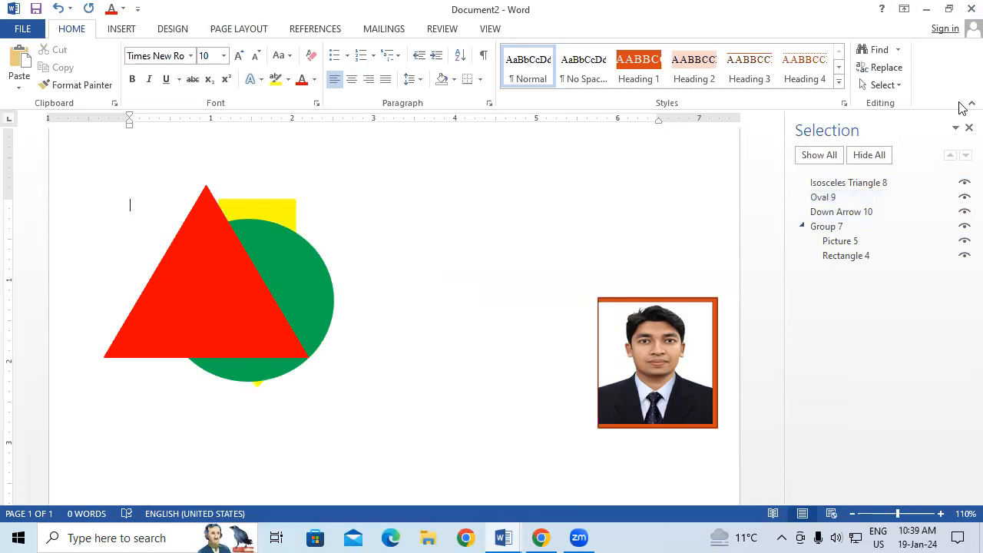
- Close the Selection Pane and create a new blank document
click(724, 367)
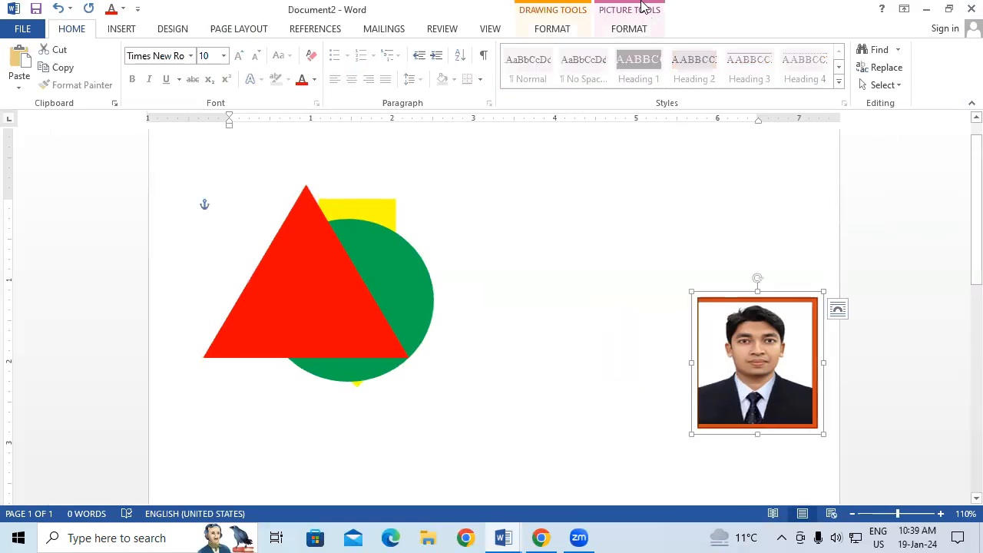
click(647, 33)
click(588, 226)
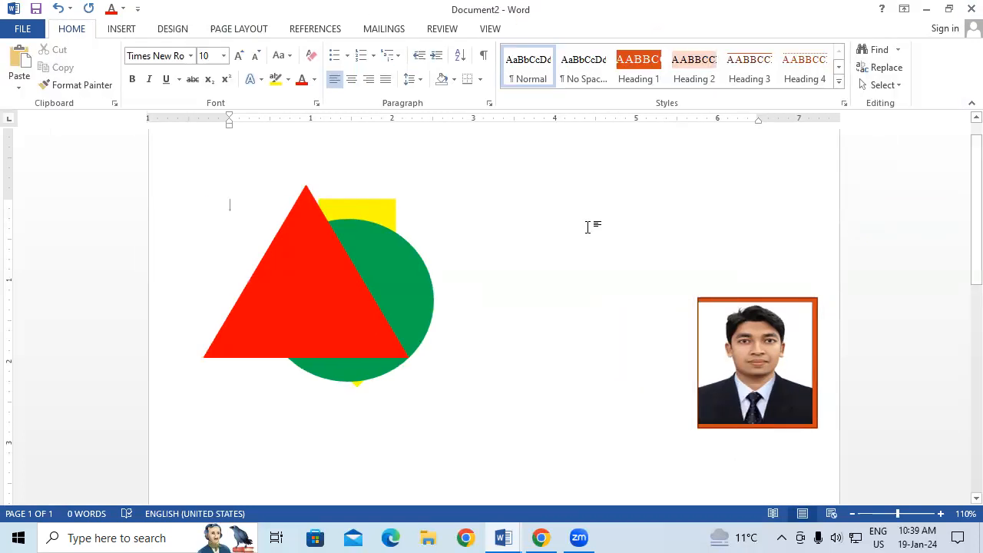
key(ctrl+n)
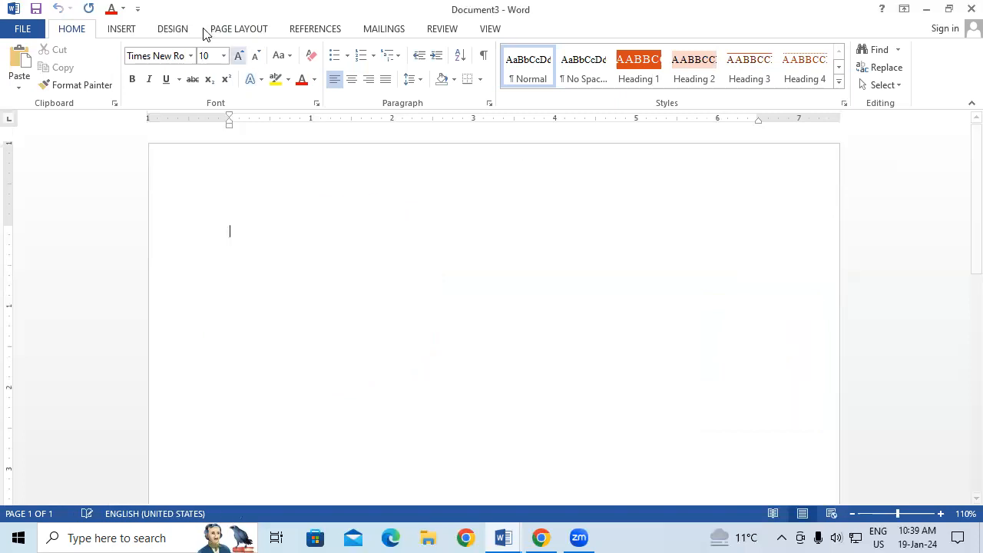
- Insert the picture "git image" from the Music folder
click(121, 29)
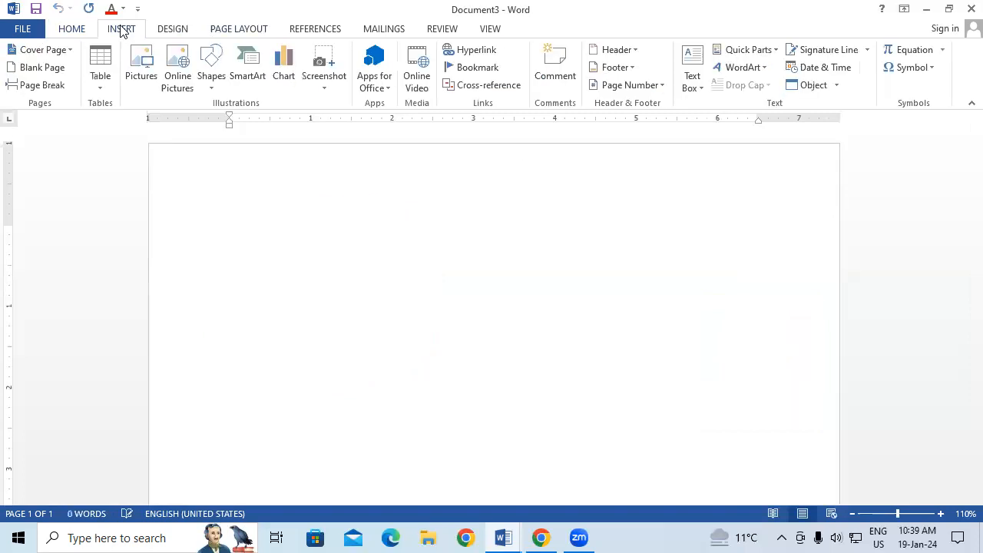
click(155, 92)
scroll(462, 225, down, 5)
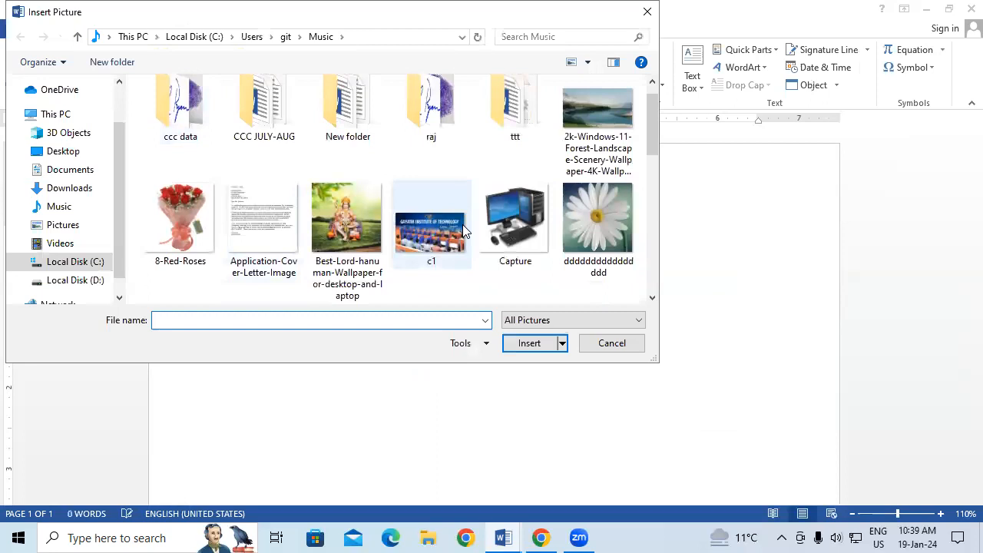
click(516, 141)
click(529, 343)
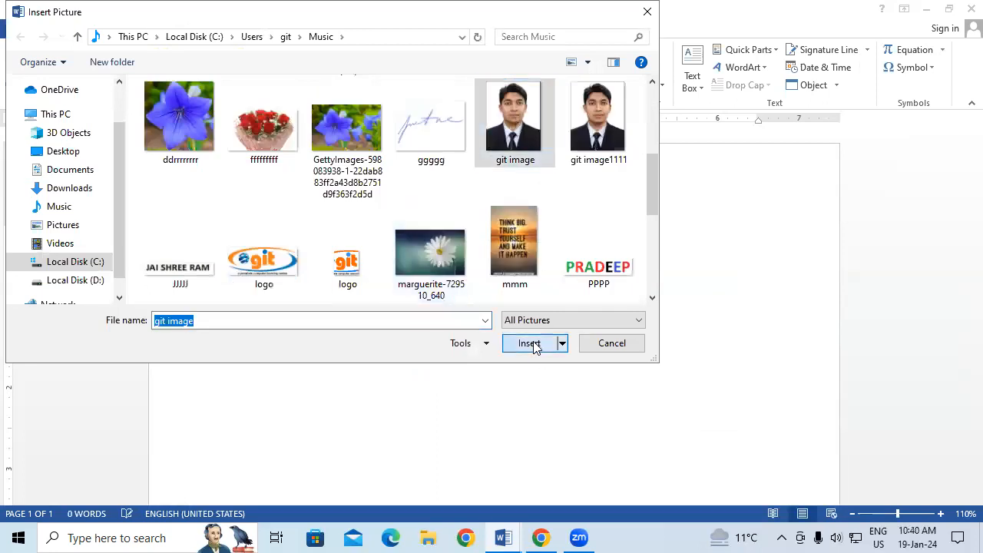
- Shrink the inserted picture proportionally to about 2.22" high and 1.75" wide
scroll(532, 341, down, 8)
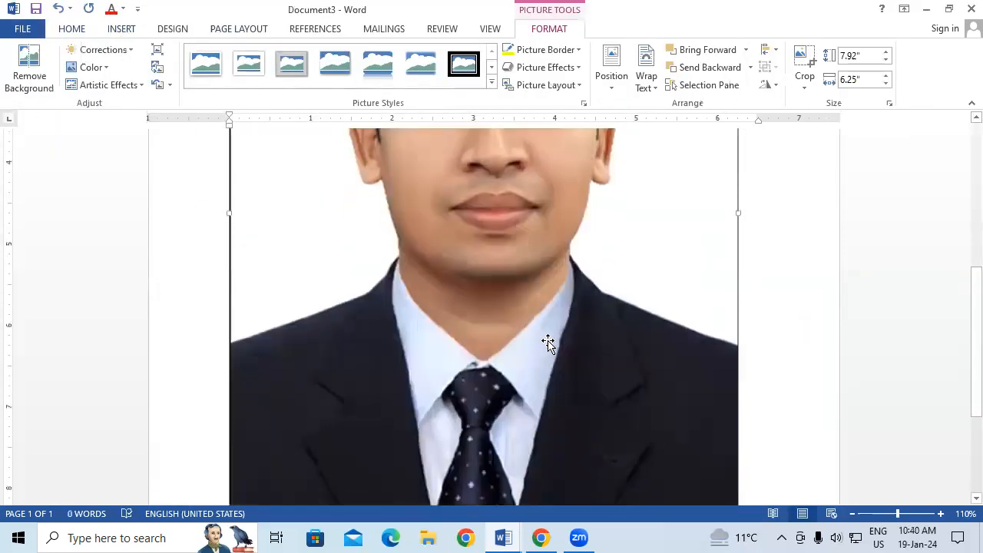
drag(738, 399, 489, 163)
scroll(494, 296, down, 2)
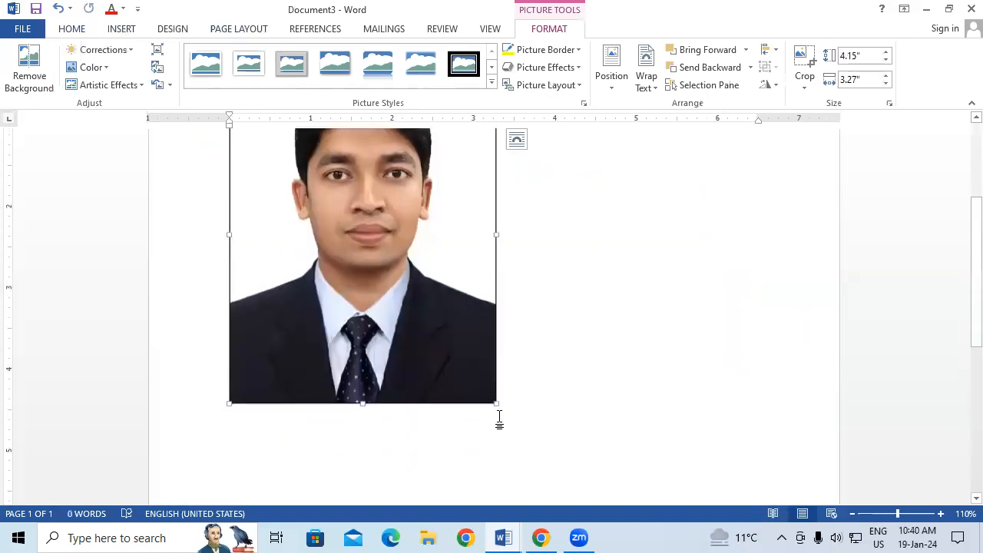
drag(495, 403, 370, 175)
scroll(439, 281, up, 1)
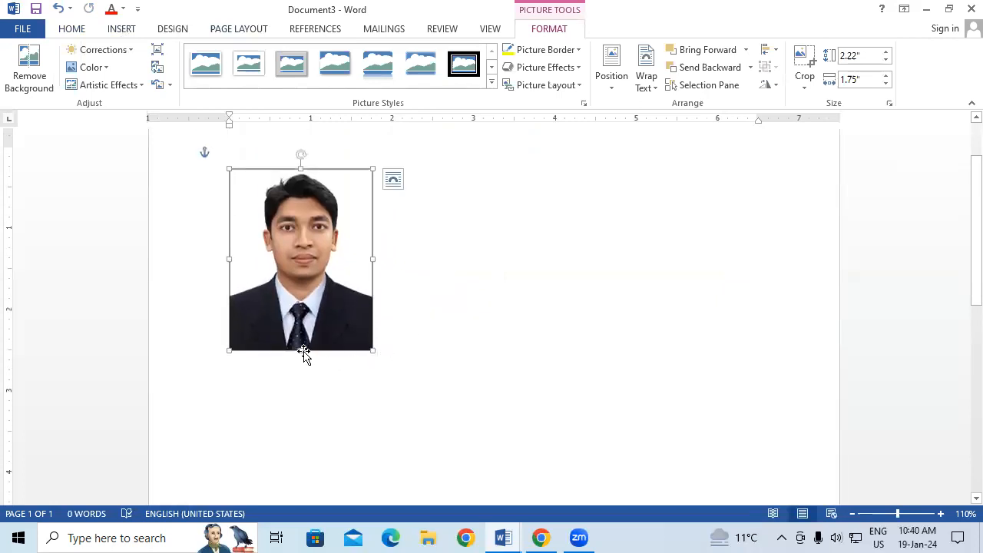
- Reduce the picture to about 1.67" high and 1.52" wide and move it to the page's top-left corner
drag(300, 350, 300, 305)
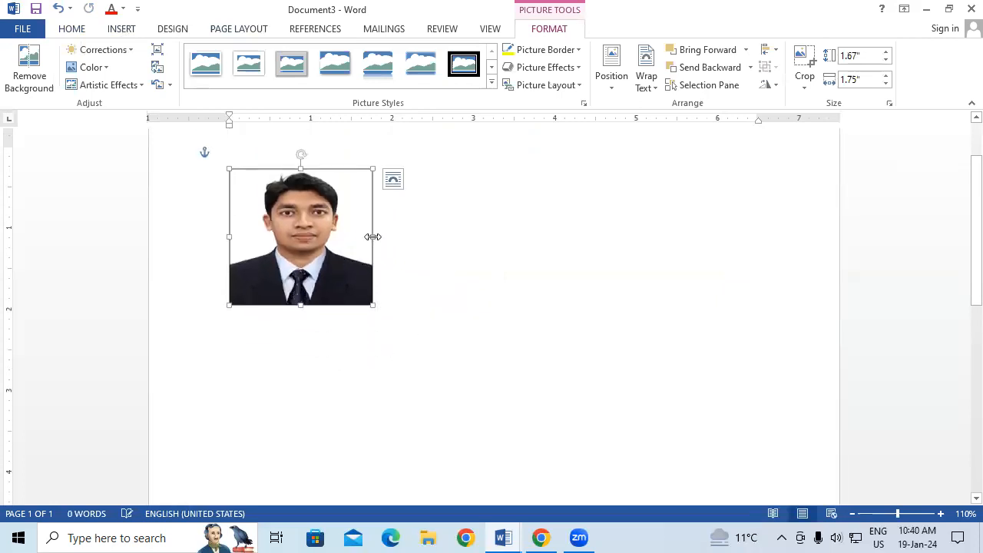
drag(360, 234, 257, 223)
scroll(572, 325, up, 2)
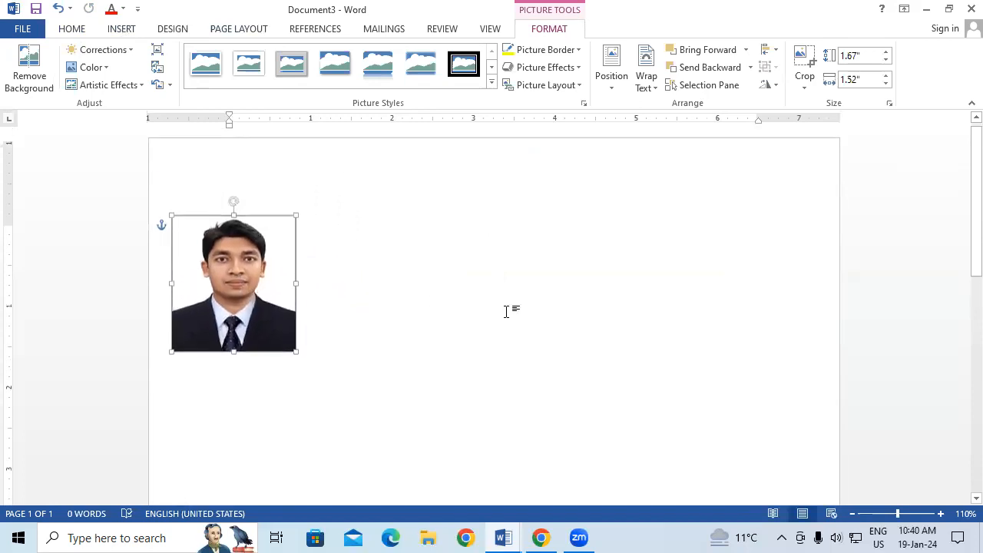
drag(216, 283, 216, 225)
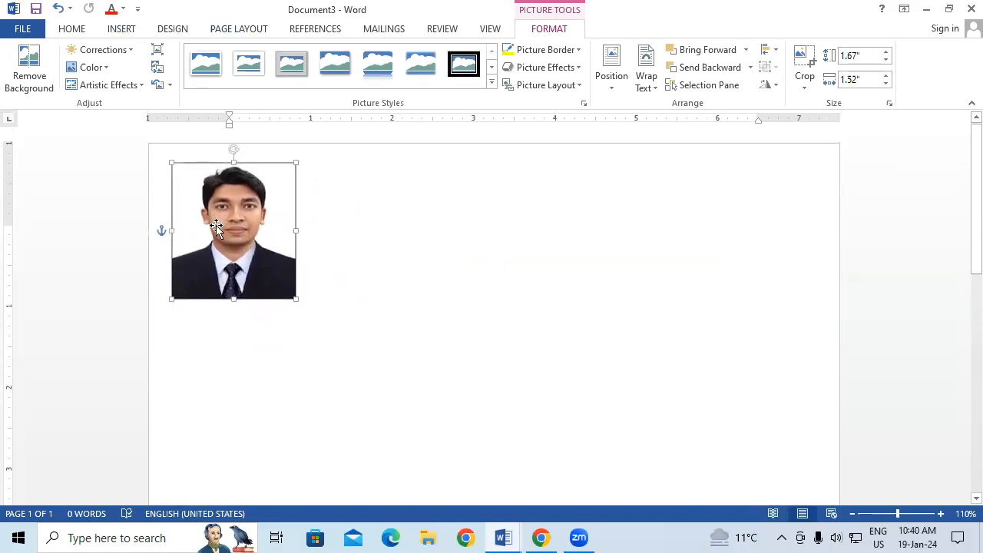
- Align the picture to the center, the right margin and finally the left margin of the page
click(770, 50)
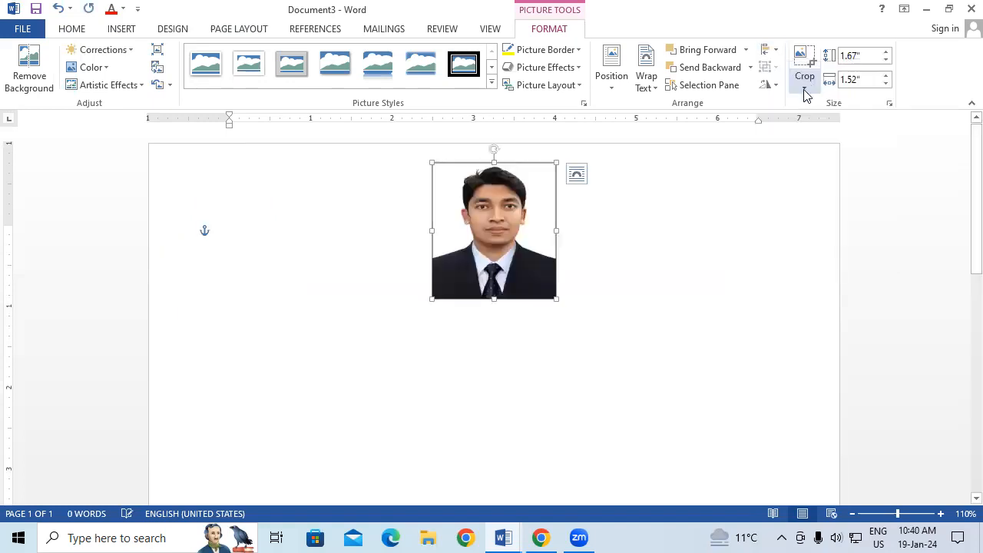
click(768, 50)
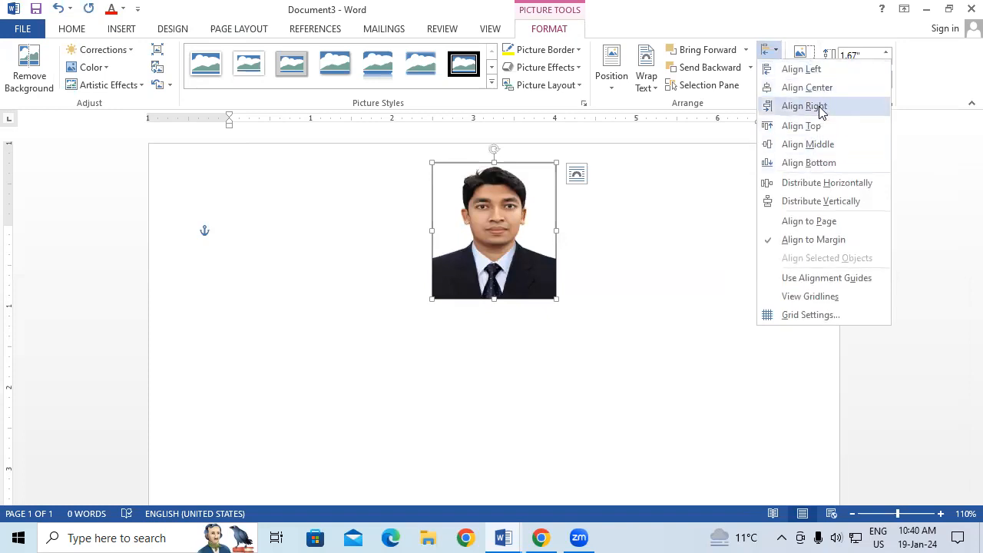
click(821, 109)
click(768, 52)
click(783, 69)
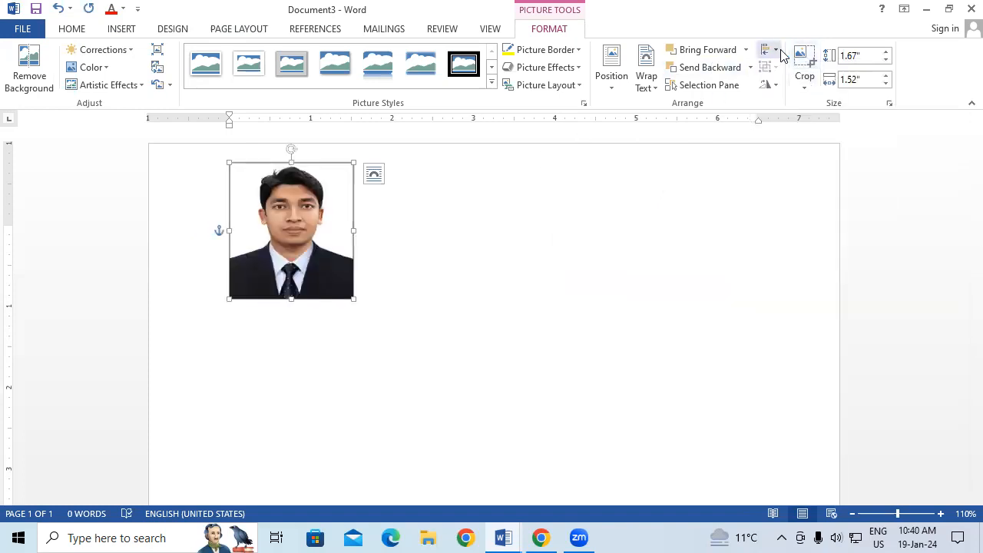
click(782, 55)
click(573, 289)
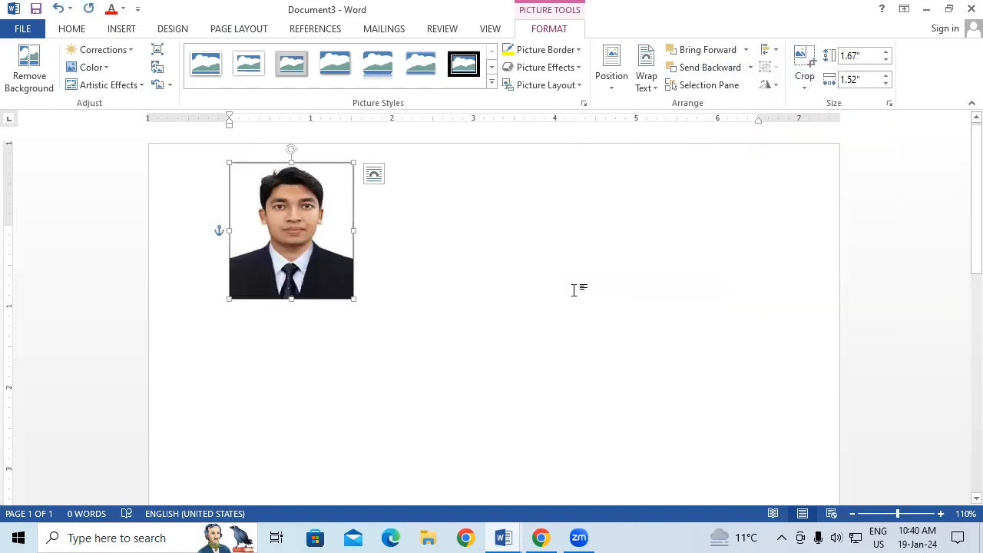
- Move the picture into the page's top-left corner and set its border weight to 1½ pt
drag(295, 254, 230, 250)
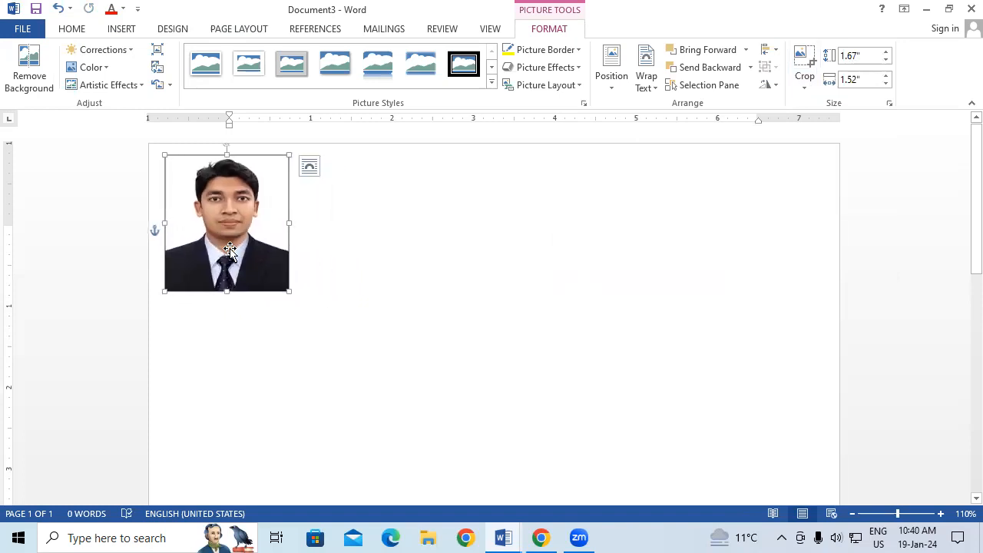
click(545, 54)
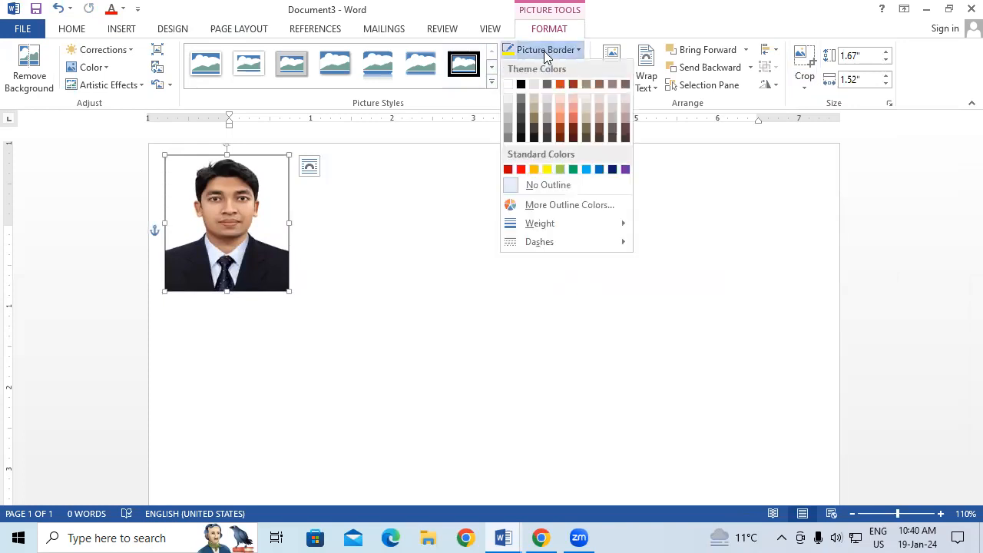
mouse_move(576, 226)
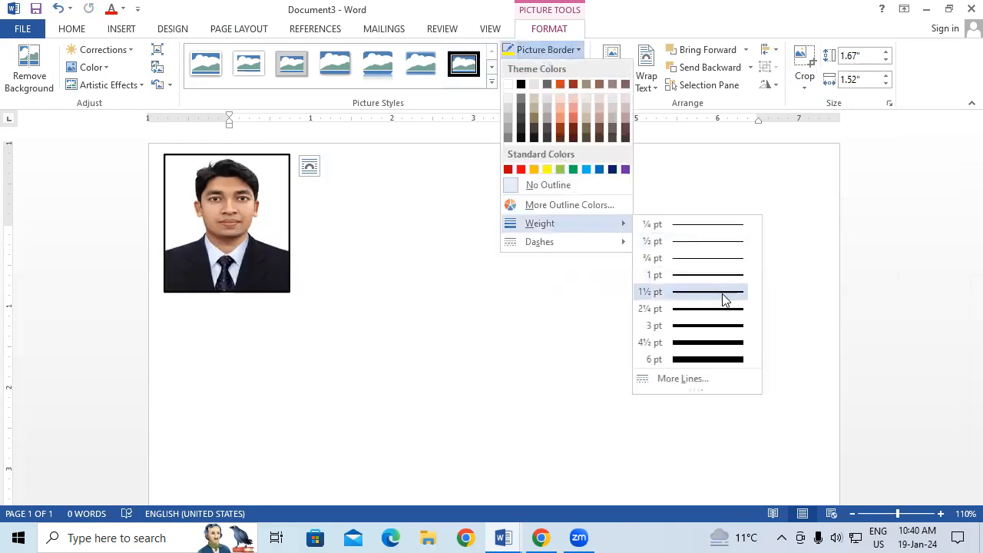
click(721, 294)
click(624, 261)
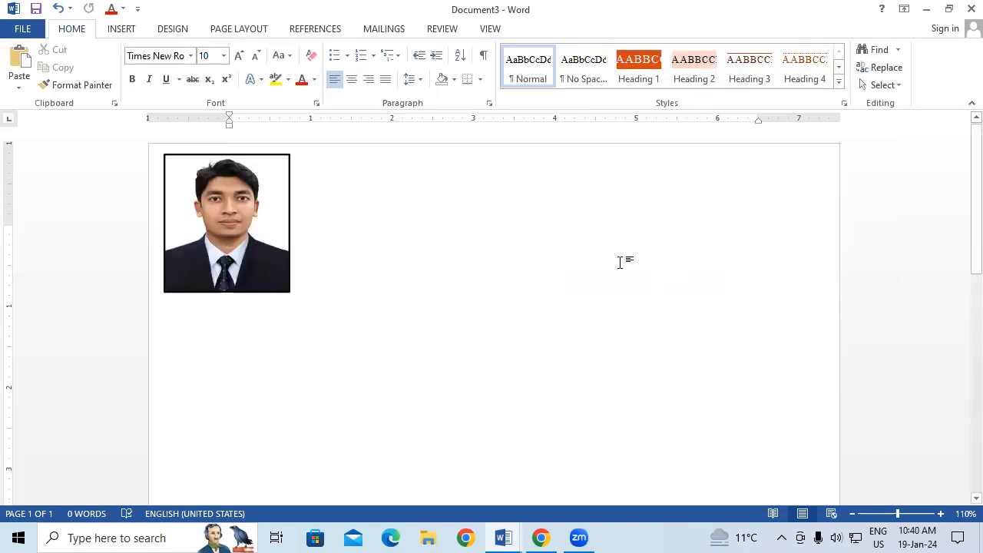
- Duplicate the bordered picture across the top of the page to form an evenly spaced row of five
click(225, 248)
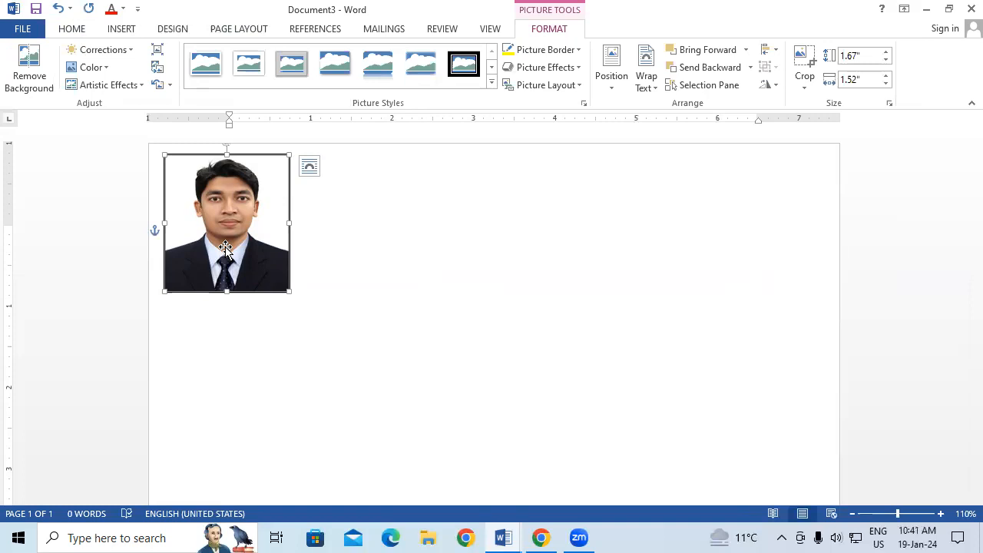
drag(226, 246, 361, 254)
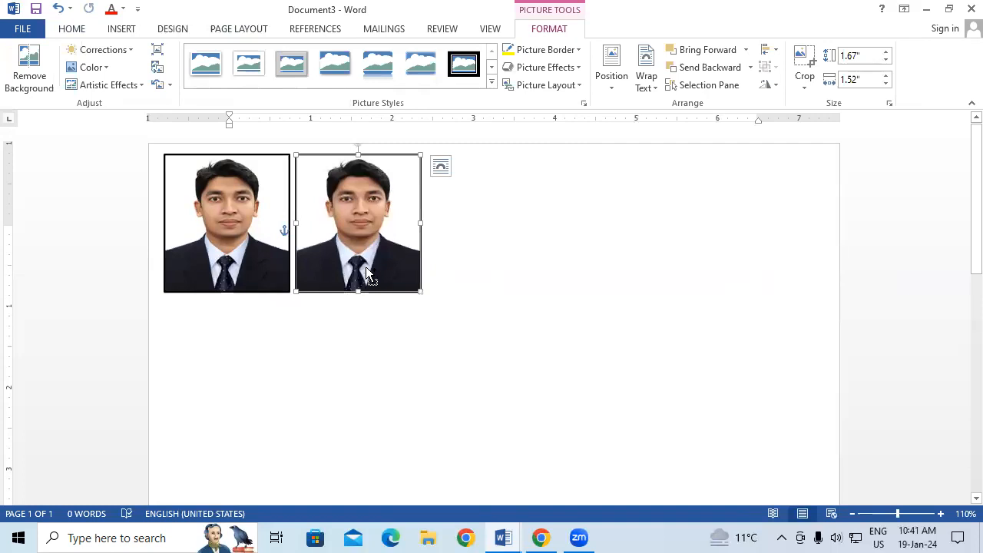
key(ctrl+d)
drag(386, 283, 729, 254)
key(ctrl+d)
key(ctrl+d)
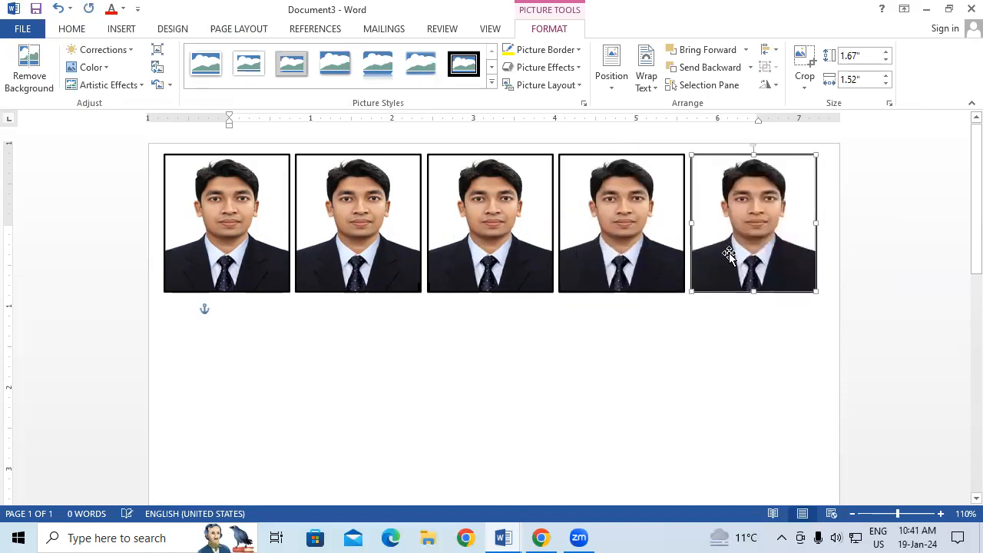
click(580, 403)
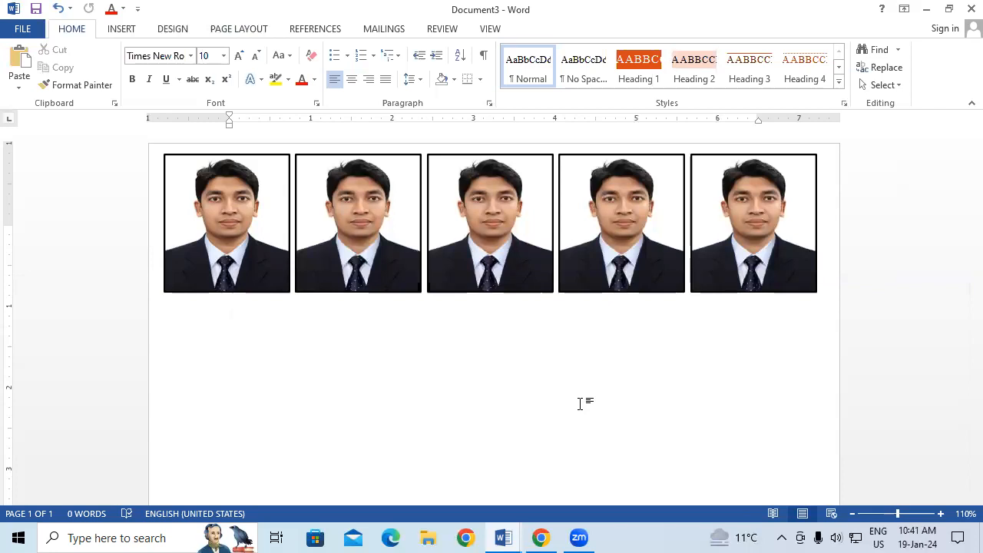
- Select all five pictures in the row and group them
click(218, 248)
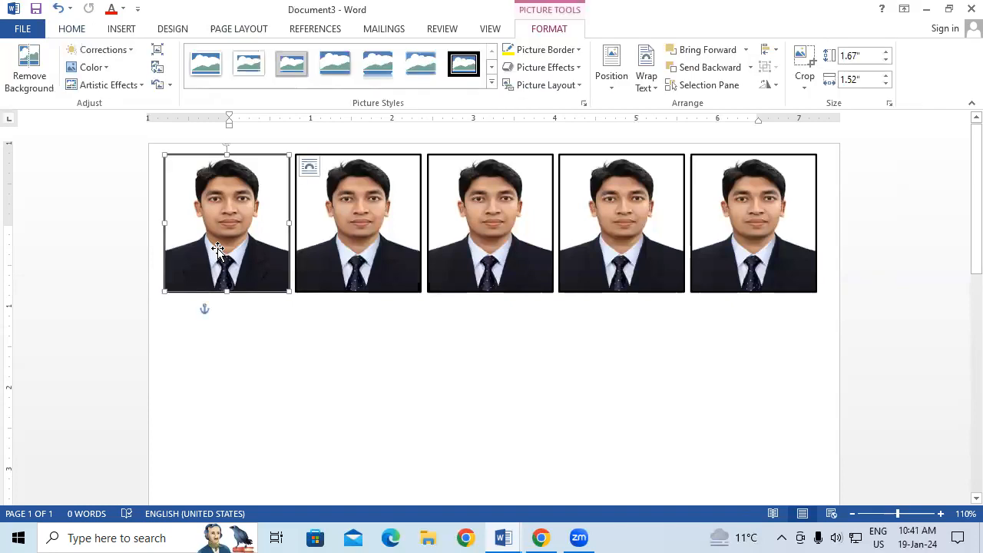
shift+click(344, 254)
shift+click(511, 242)
shift+click(649, 265)
shift+click(764, 263)
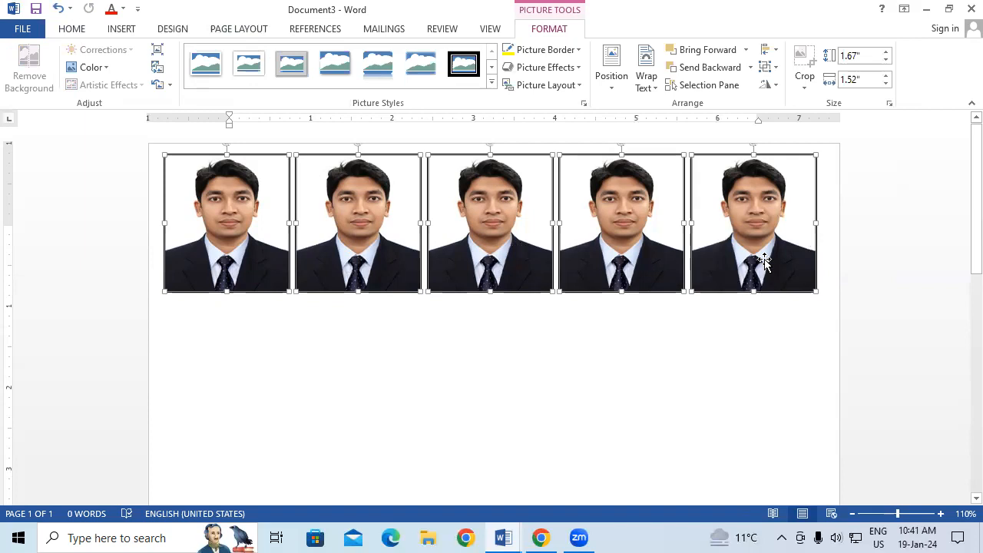
click(772, 69)
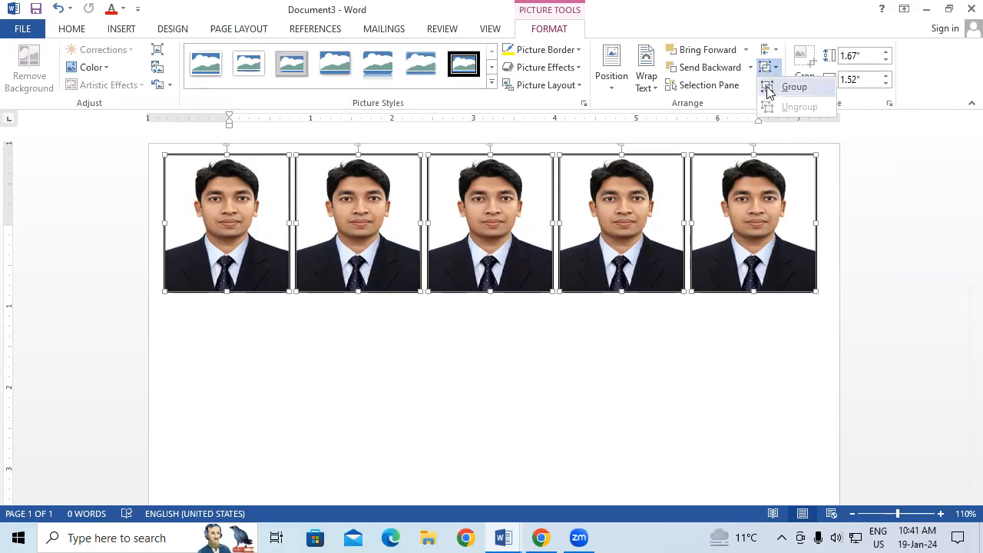
click(769, 88)
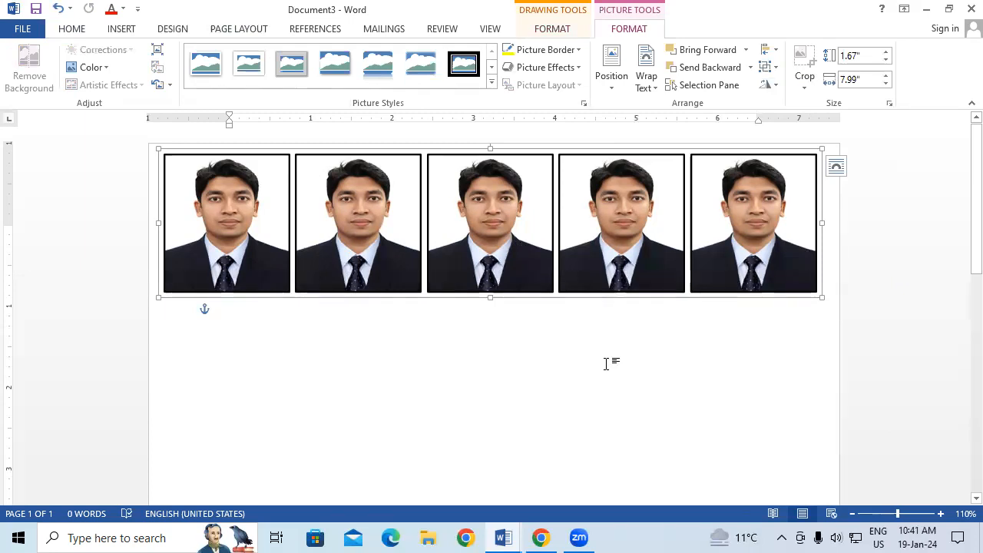
- Duplicate the grouped row as a second row below it, and undo the duplication and the grouping
key(ctrl+d)
drag(610, 299, 597, 424)
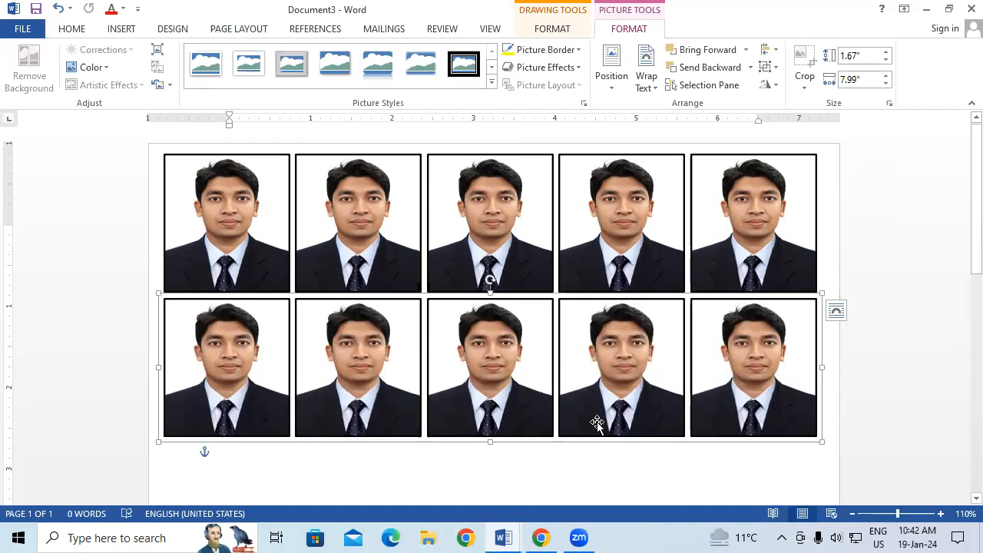
key(ctrl+z)
key(ctrl+z)
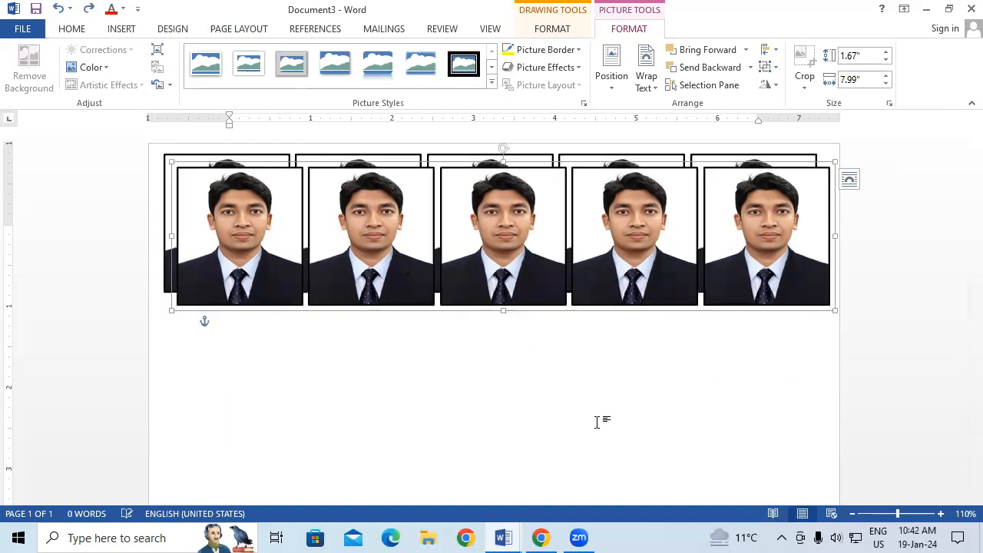
click(639, 311)
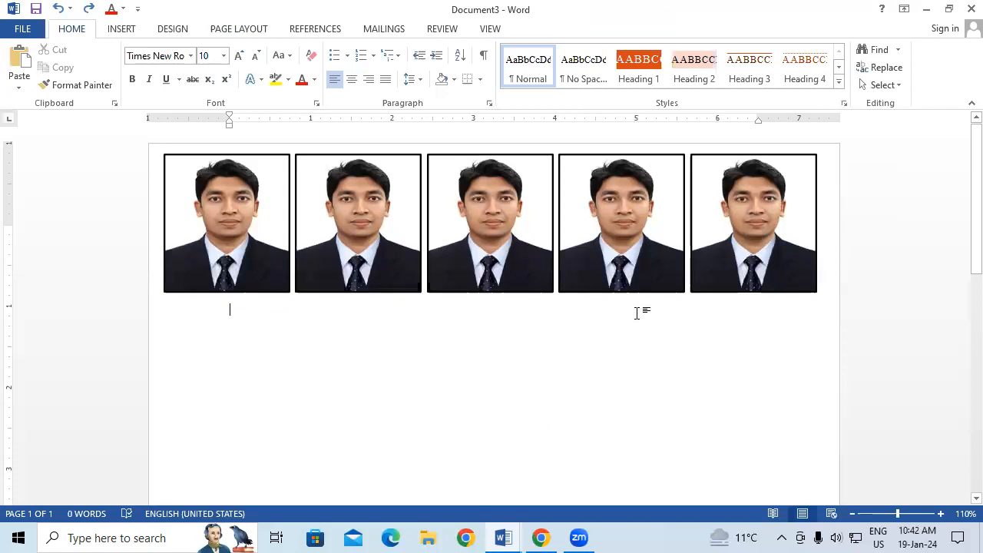
click(623, 265)
click(559, 346)
- Combine the row's five separate pictures into one group again
click(217, 200)
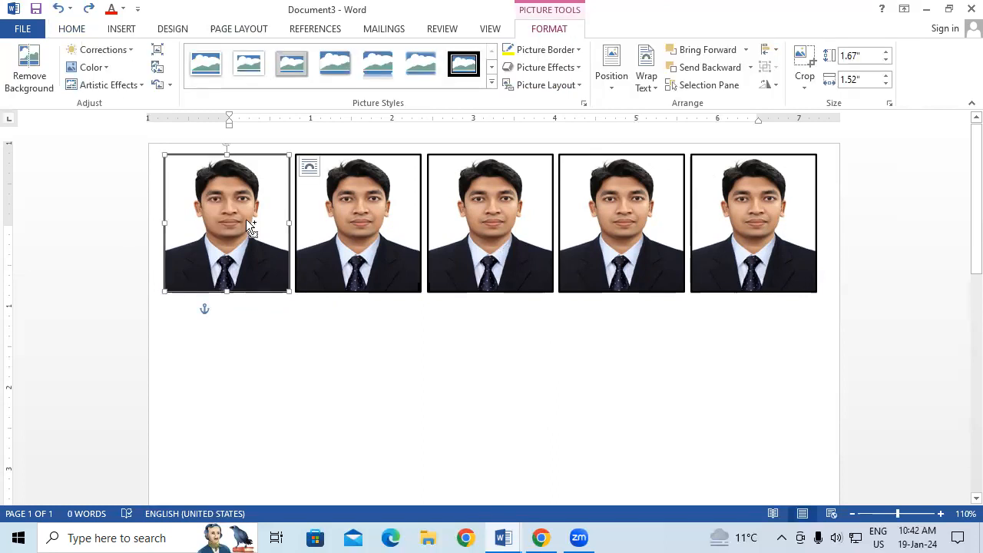
ctrl+click(343, 216)
ctrl+click(489, 240)
ctrl+click(622, 261)
ctrl+click(738, 251)
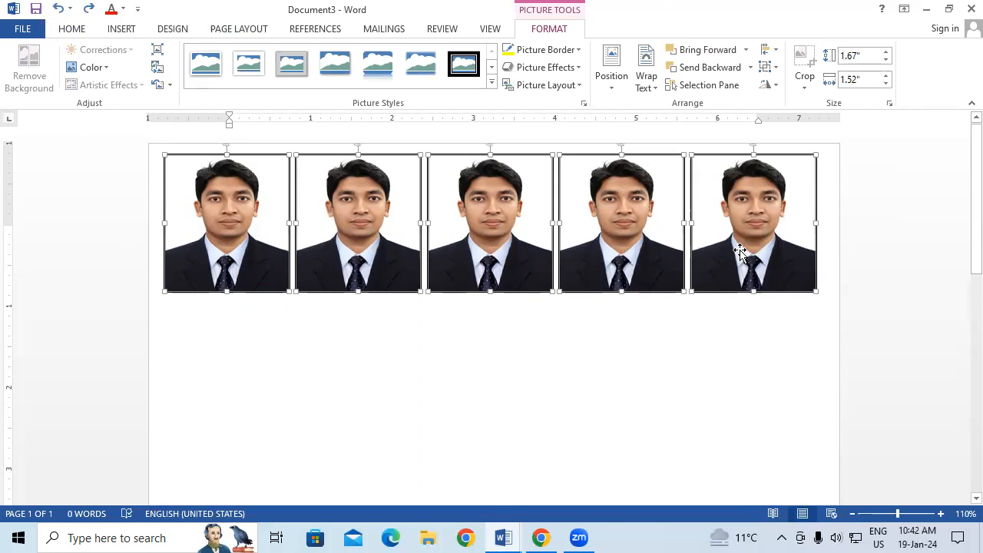
click(774, 51)
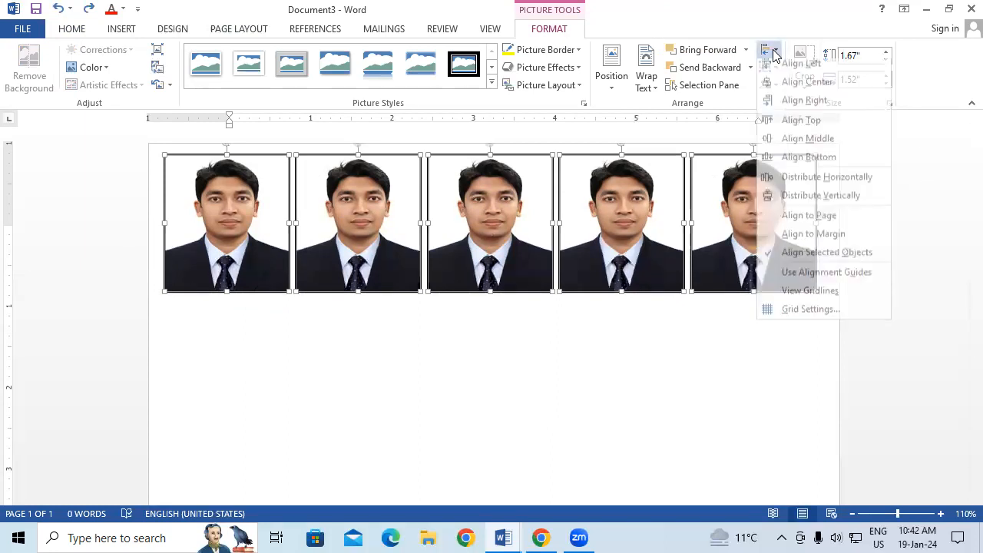
click(642, 381)
click(769, 68)
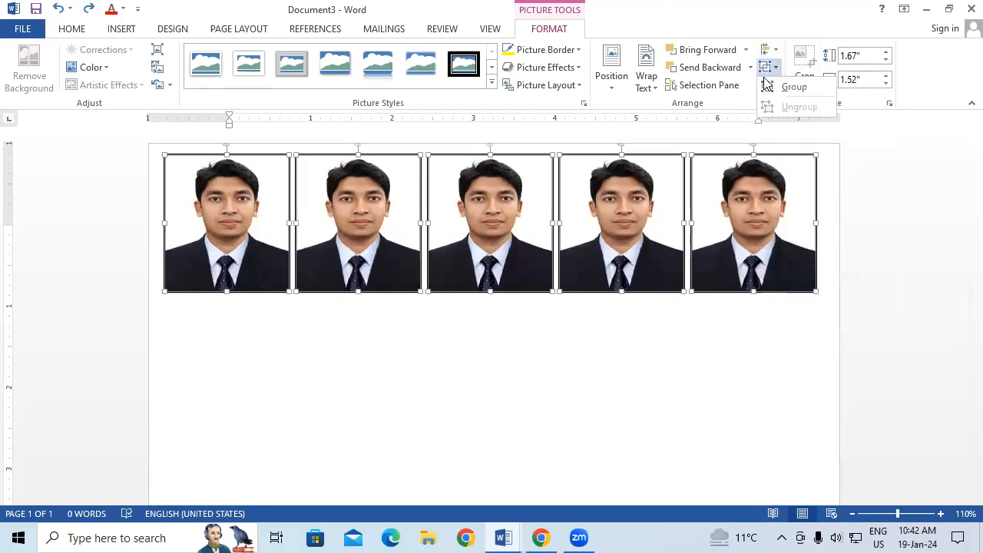
click(770, 87)
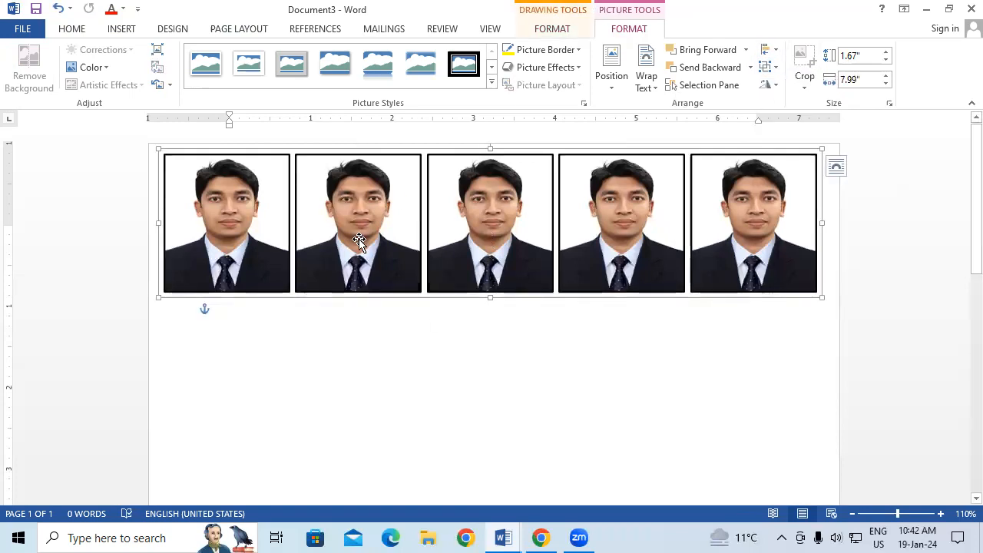
- Duplicate the grouped row of five pictures and place the copy directly below the first row
key(ctrl+v)
drag(520, 231, 507, 360)
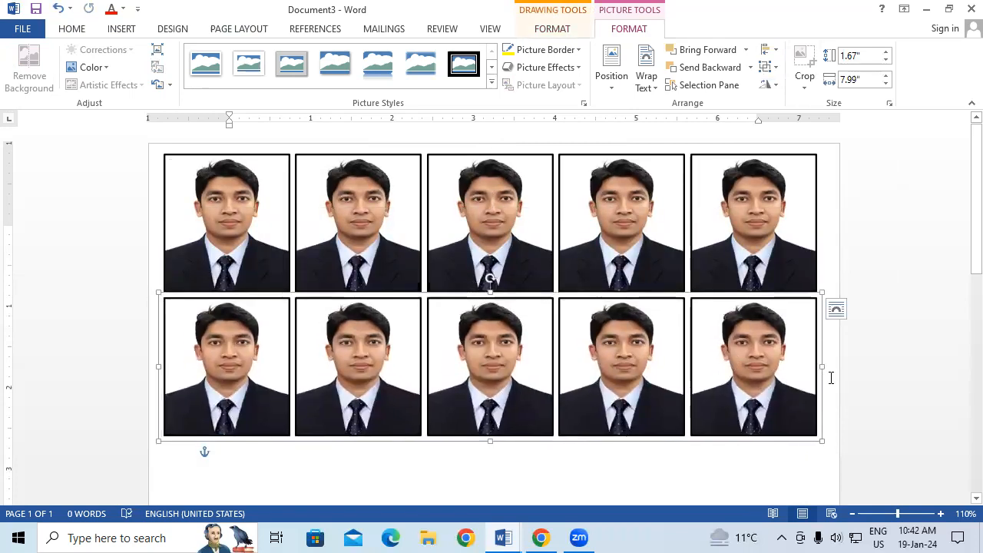
click(937, 376)
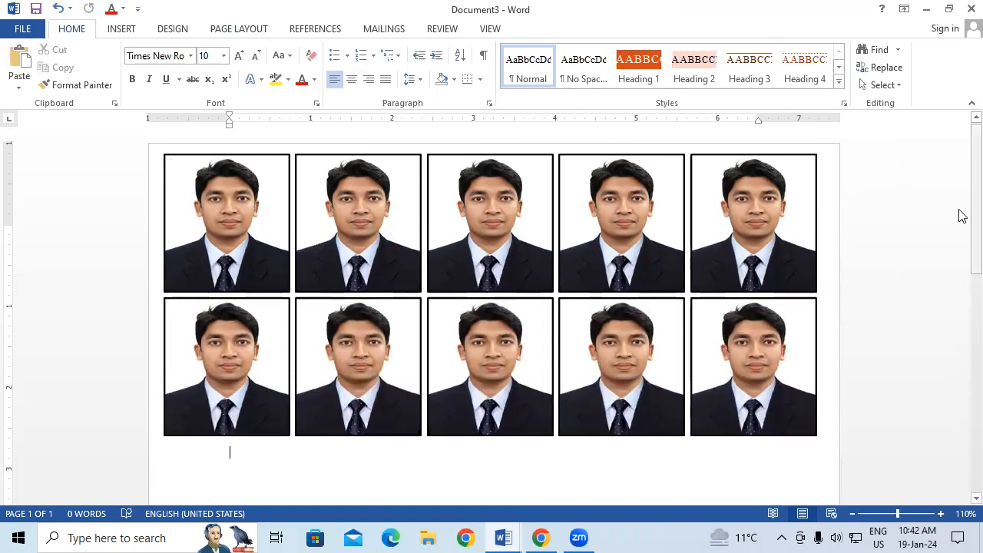
- Group the two rows of pictures into a single block of ten
scroll(960, 237, down, 1)
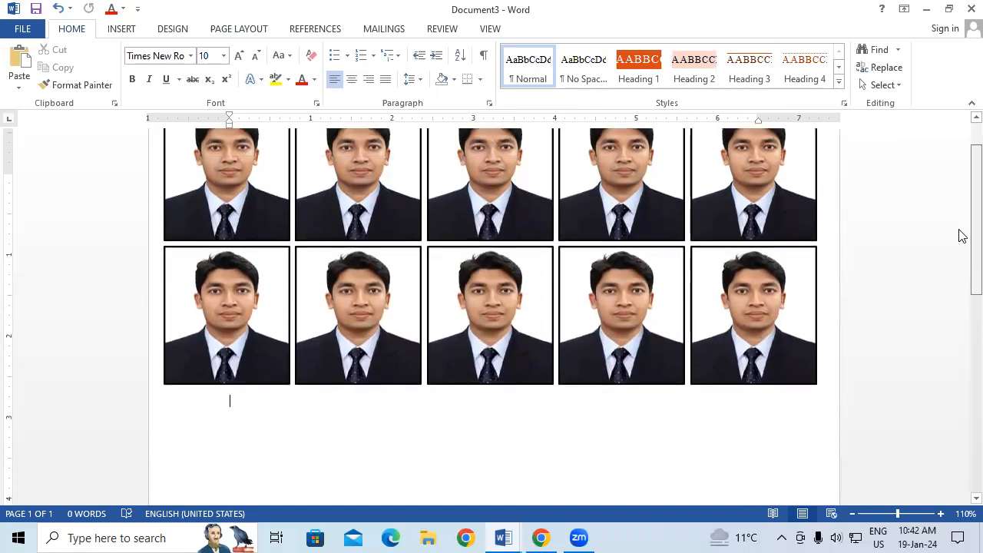
click(563, 192)
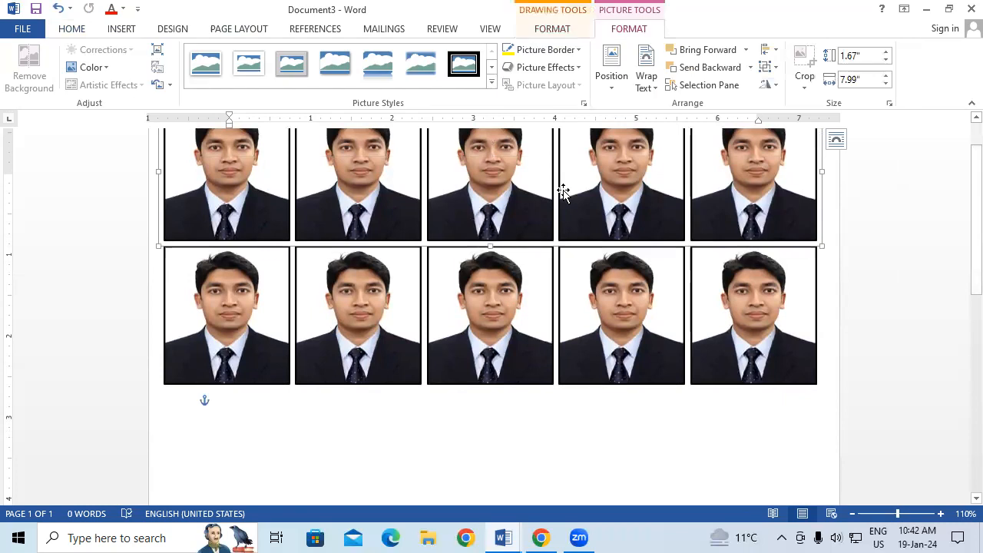
ctrl+click(583, 298)
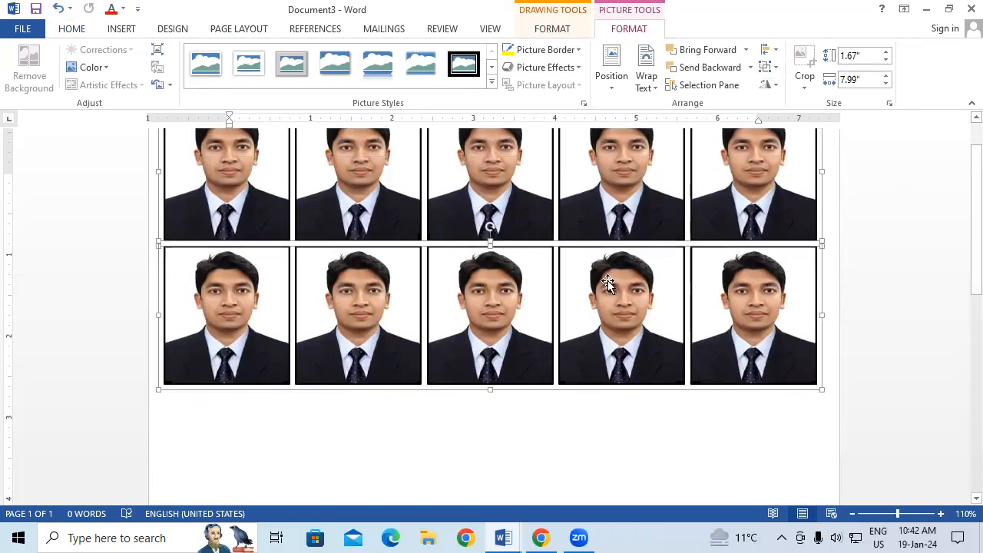
click(771, 69)
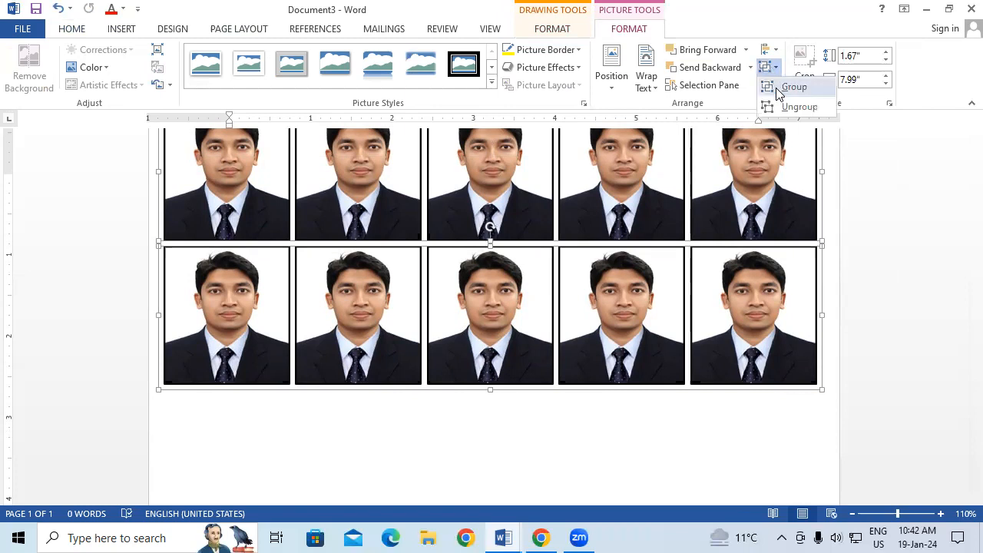
click(776, 90)
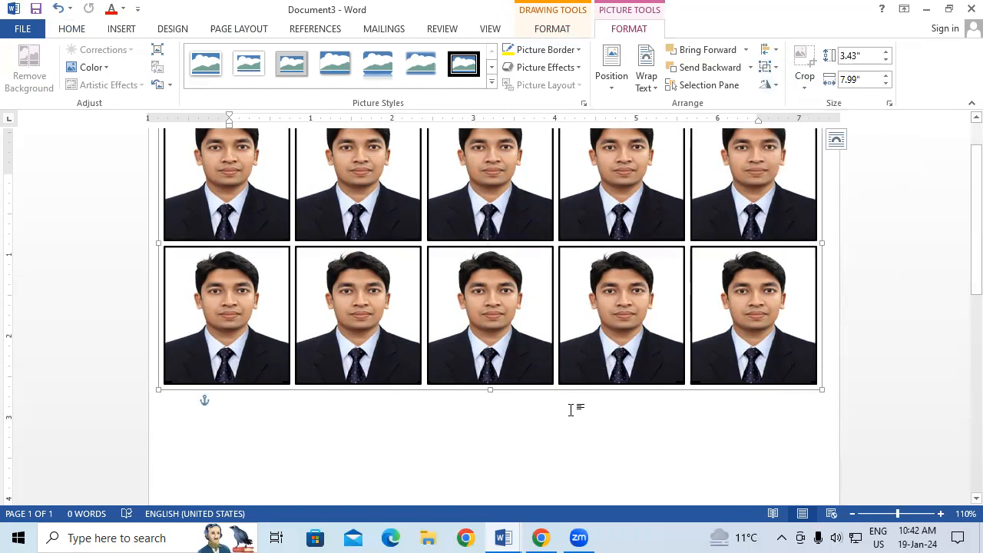
- Duplicate the ten-picture group, place the copy directly below the original, and open the print preview
key(ctrl+d)
scroll(962, 289, down, 3)
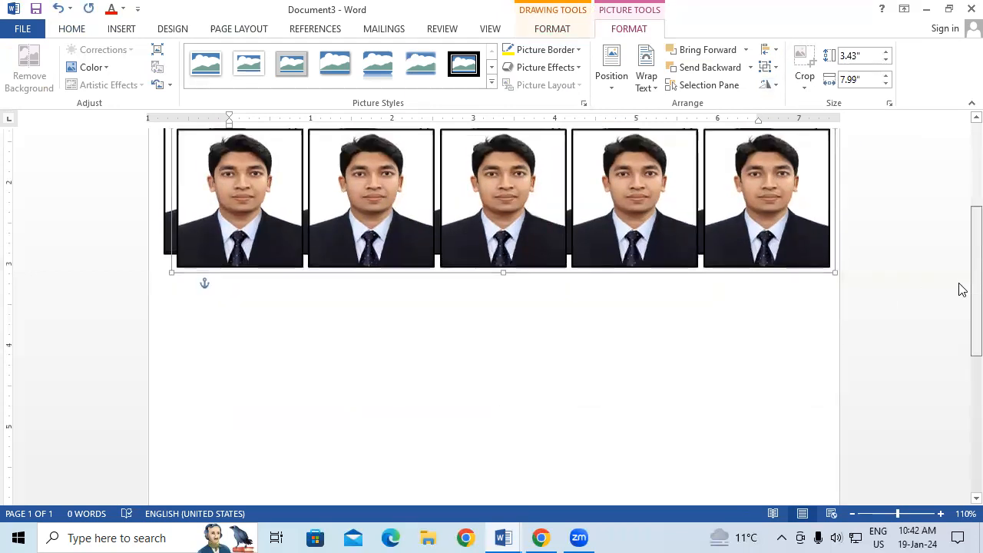
drag(727, 223, 719, 344)
scroll(709, 413, up, 4)
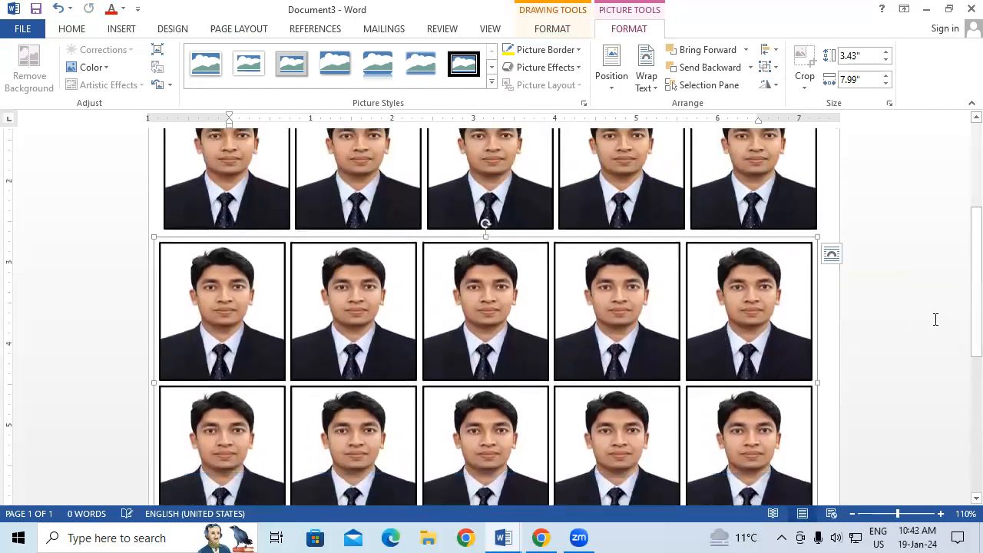
click(935, 320)
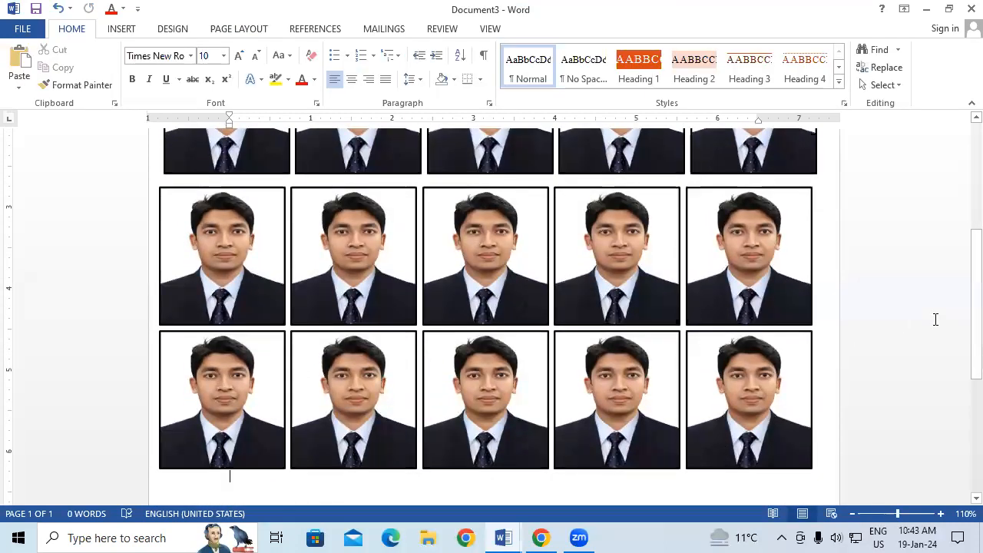
key(ctrl+p)
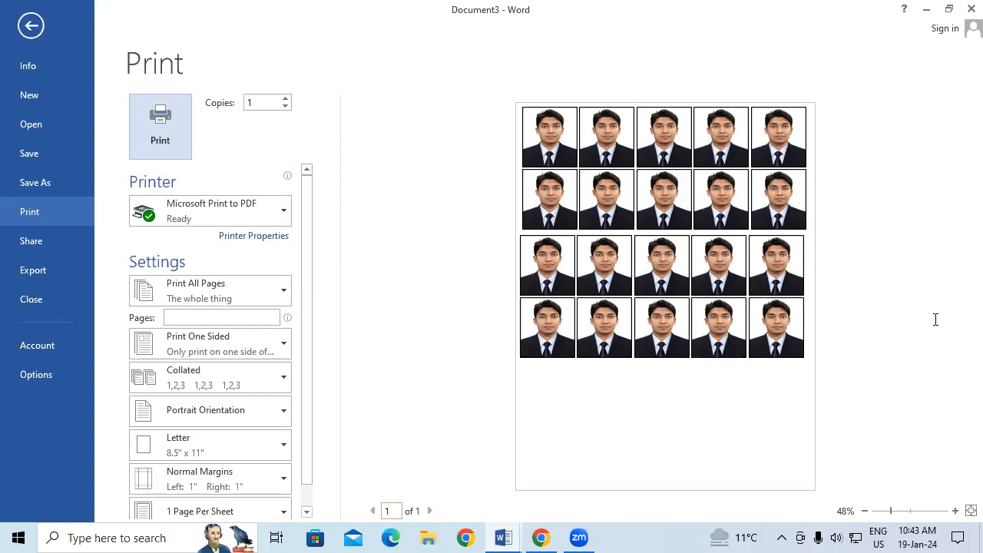
- Close the print preview and undo the row duplications, groupings and fifth-picture placement
key(Escape)
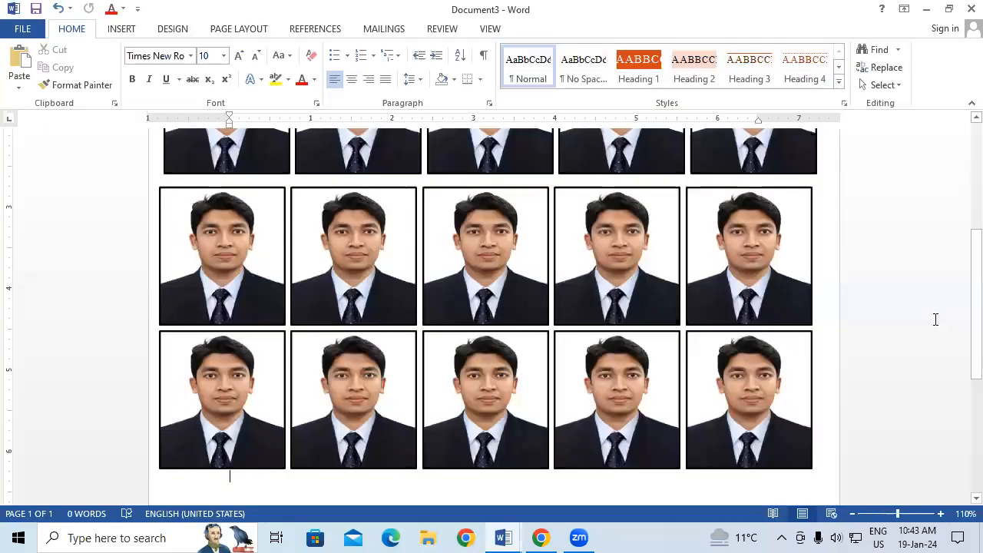
click(685, 210)
key(ctrl+z)
key(ctrl+z)
key(ctrl+z)
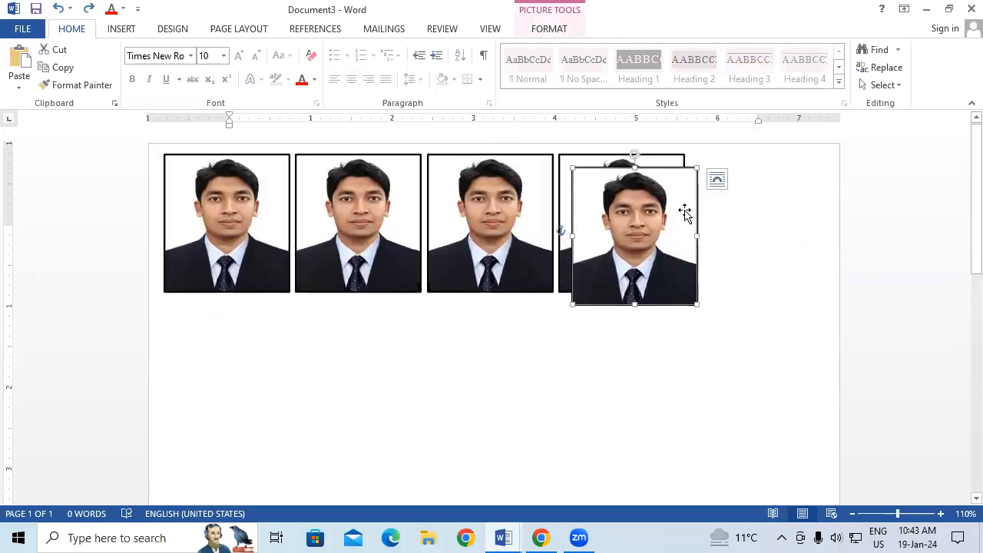
- Place the overlapping fifth picture at the end of the row, level with the other four
click(575, 30)
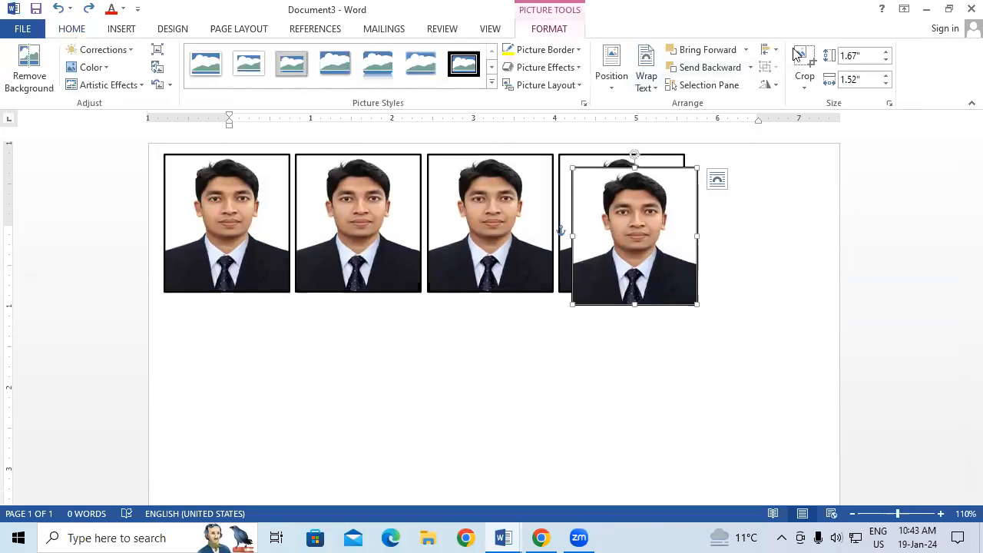
drag(689, 235, 812, 228)
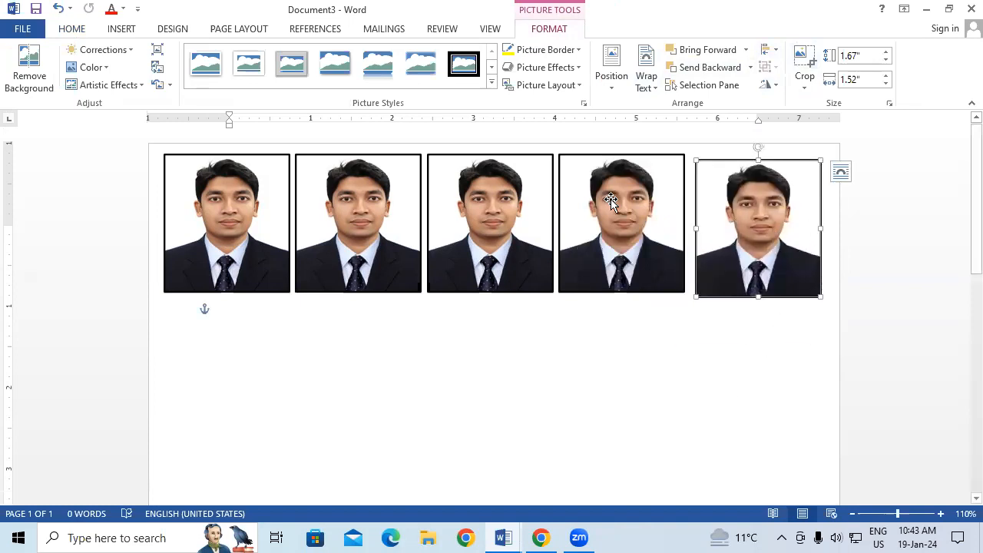
drag(745, 242, 748, 227)
- Select all five pictures in the row and combine them into one group
ctrl+click(651, 240)
ctrl+click(495, 221)
ctrl+click(341, 208)
ctrl+click(227, 207)
click(768, 67)
click(781, 91)
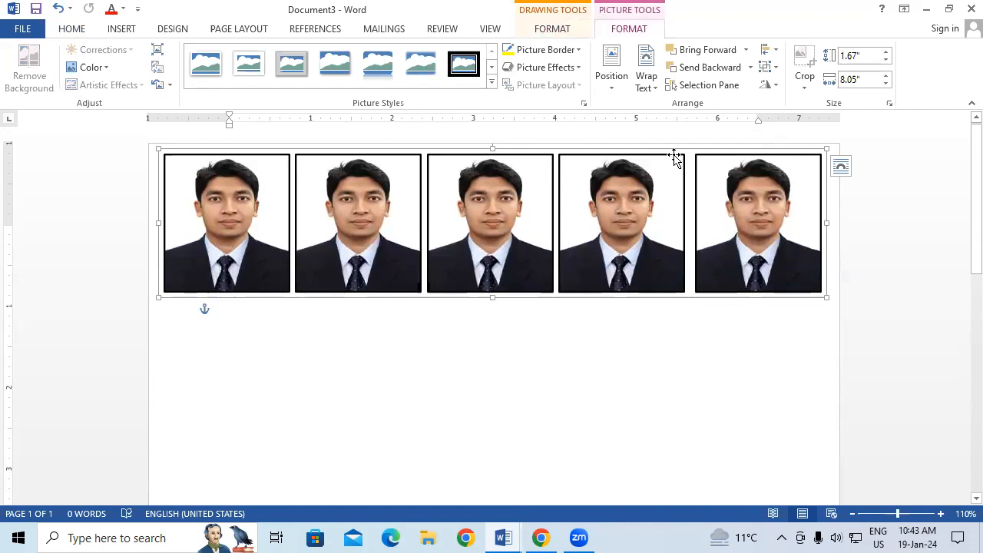
- Ungroup the five-picture row into separate pictures and clear the selection
click(767, 67)
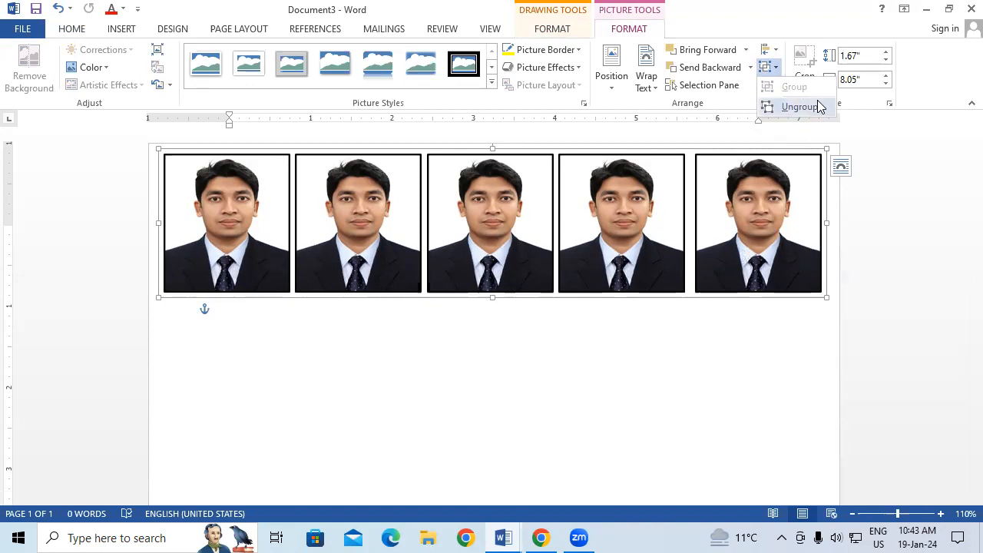
click(818, 107)
click(637, 377)
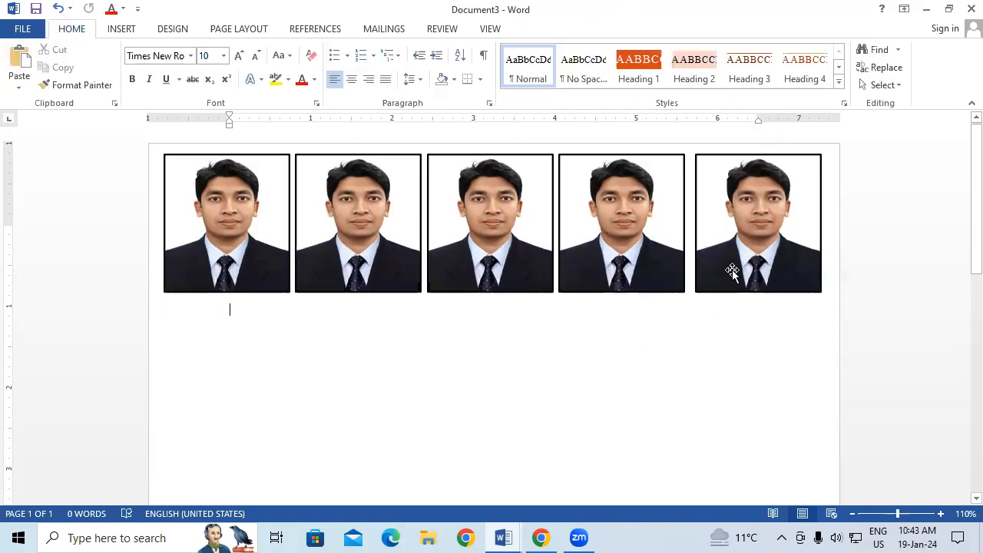
- Delete the second, third, fourth and fifth pictures, keeping only the first one in the row
click(731, 269)
click(643, 263)
click(515, 266)
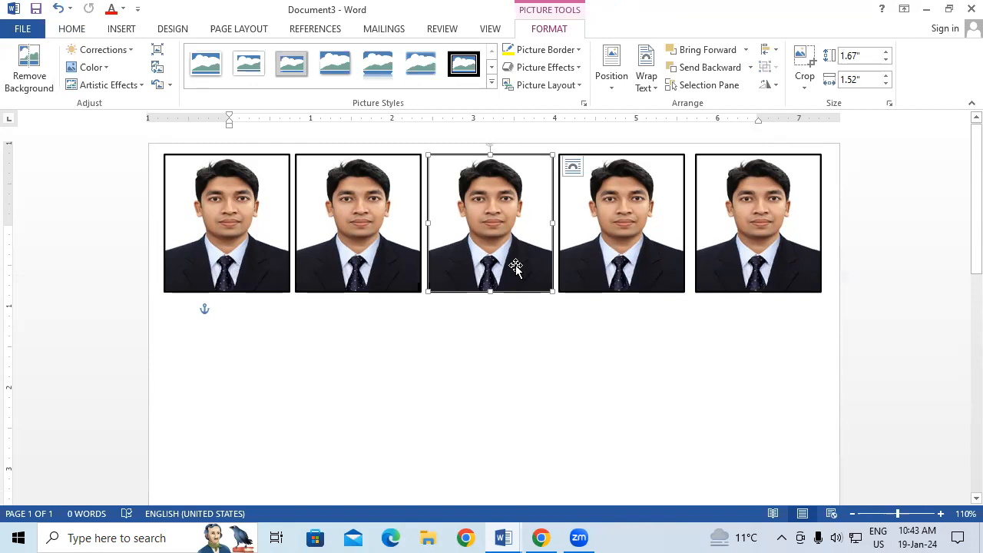
key(Delete)
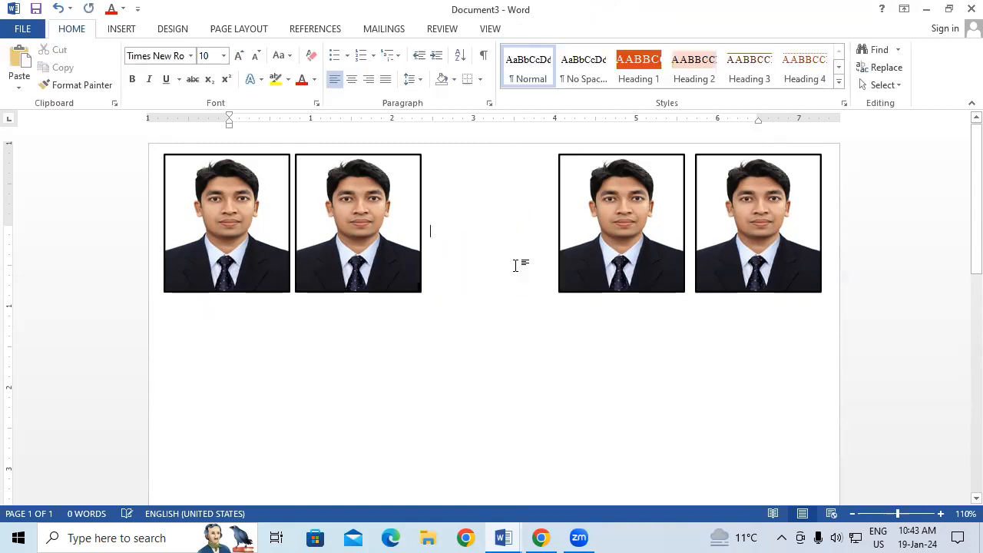
click(606, 233)
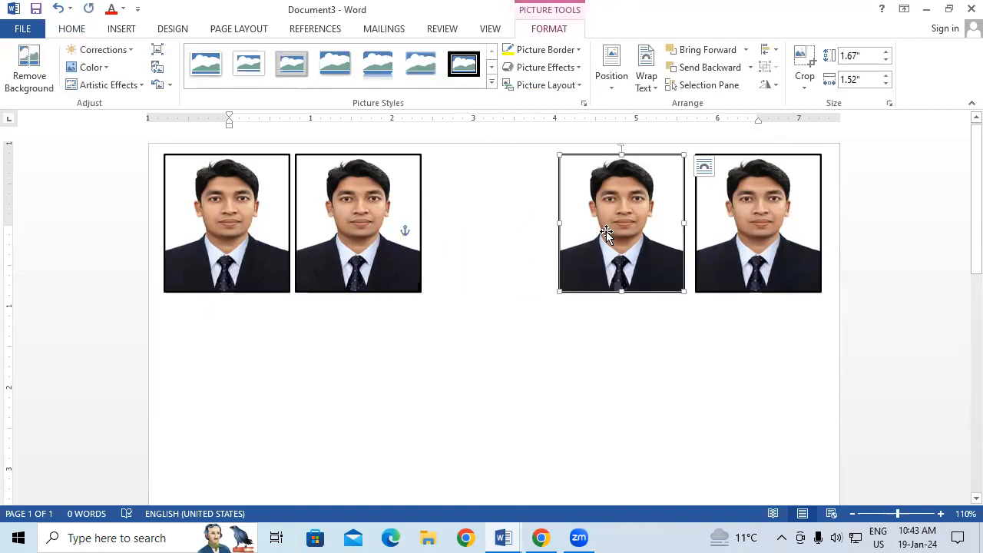
key(Delete)
click(731, 235)
key(Delete)
click(358, 234)
key(Delete)
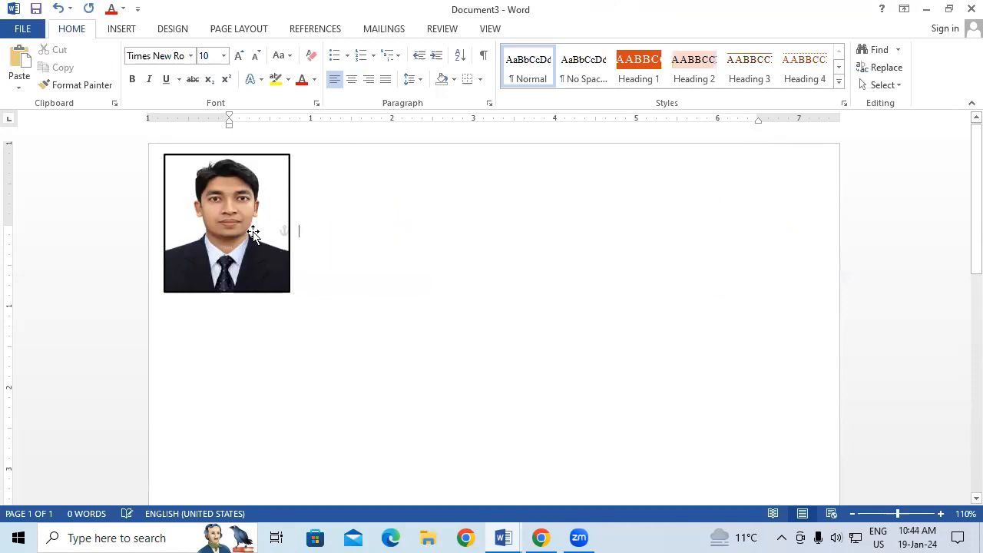
- Enlarge the remaining picture to about 2.98" high by 2.71" wide and move it toward the middle of the page
click(253, 233)
drag(290, 292, 387, 397)
drag(323, 330, 502, 369)
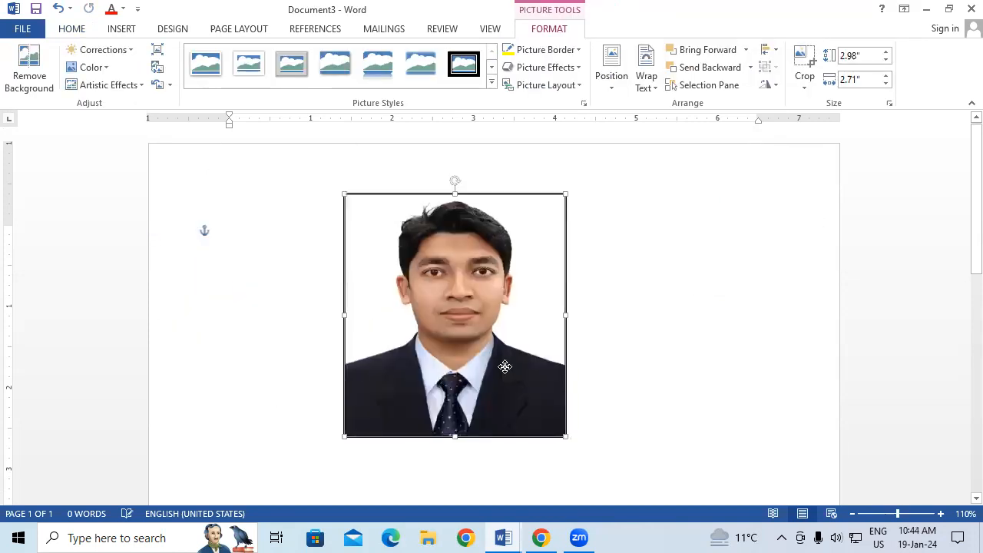
- View the rotate and flip options available for the picture
click(765, 86)
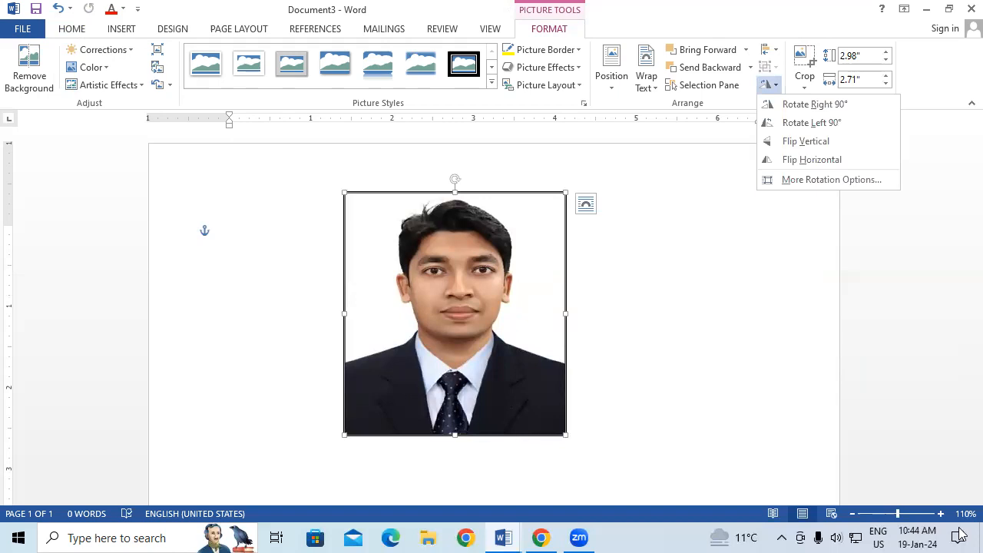
click(750, 280)
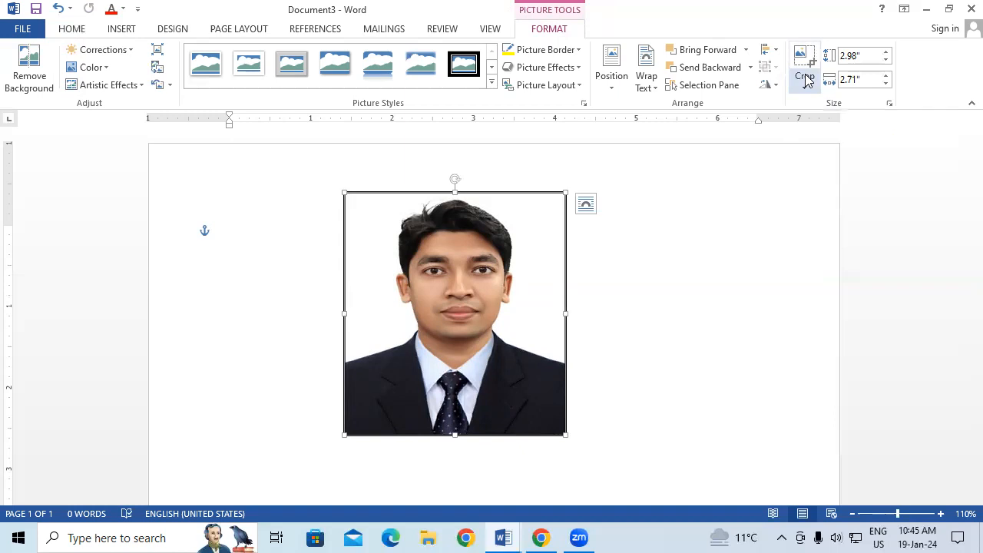
- Find the Snipping Tool through the Windows search and launch it
click(121, 535)
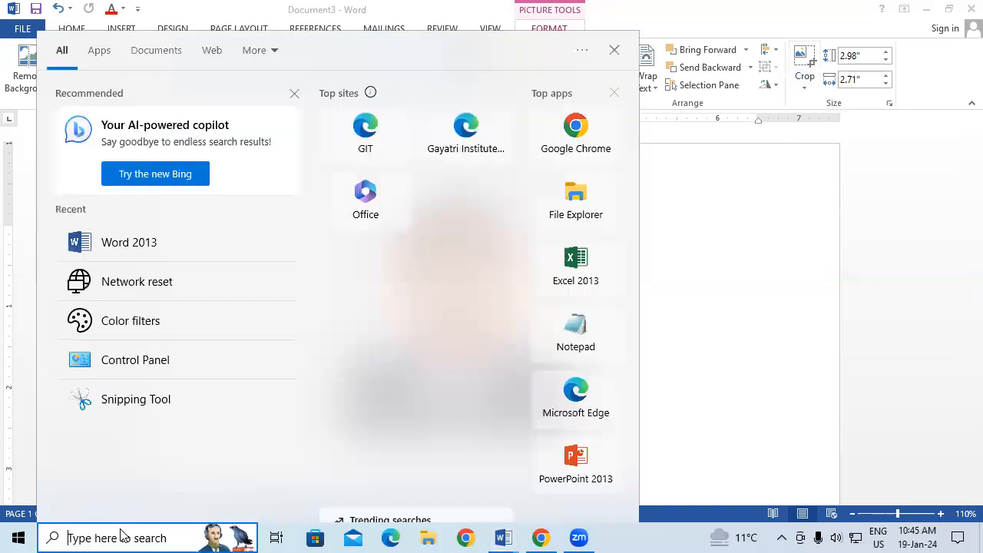
text(SM=)
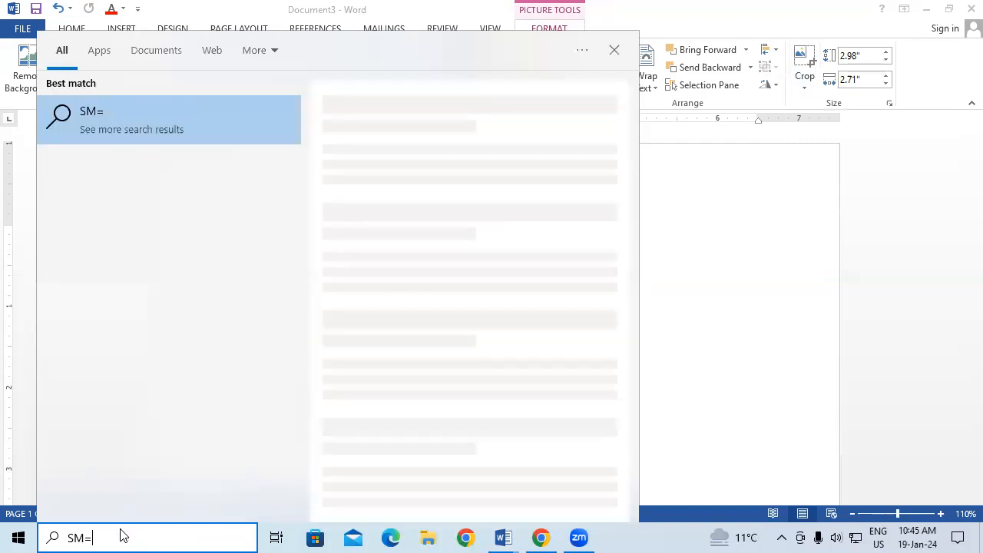
key(BackSpace)
key(BackSpace)
key(BackSpace)
text(SN)
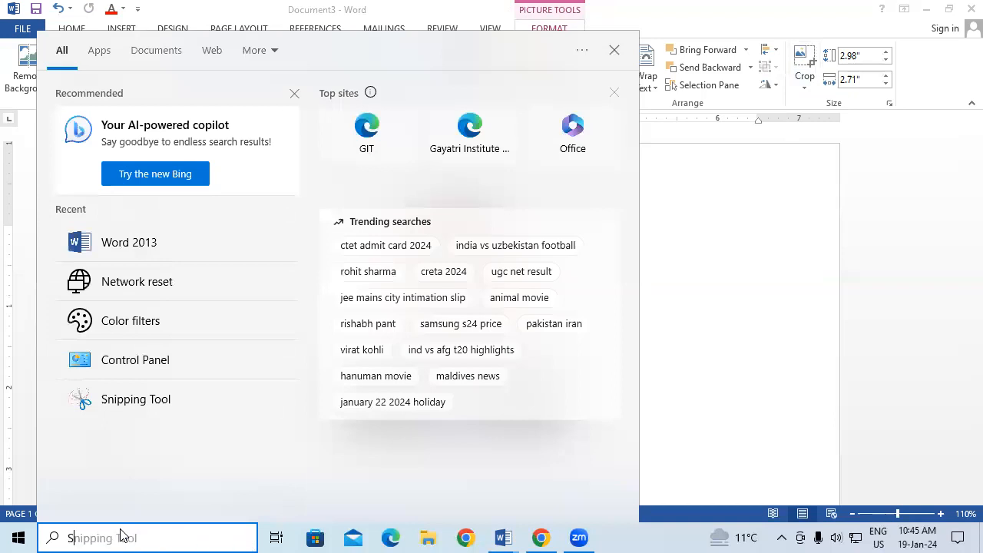
click(140, 118)
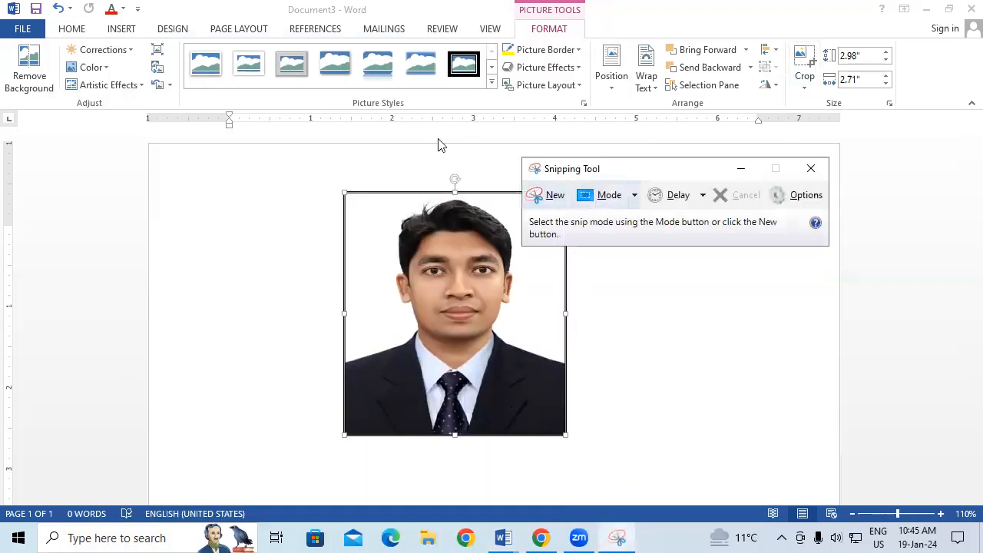
- Capture a rectangular snip of the face in the picture and close the Snipping Tool without saving
click(563, 195)
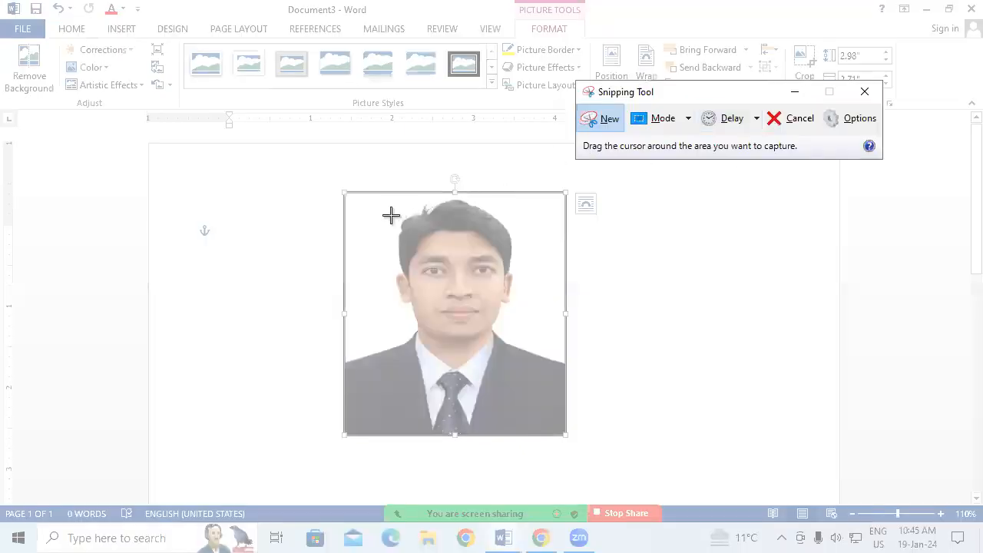
drag(364, 205, 539, 345)
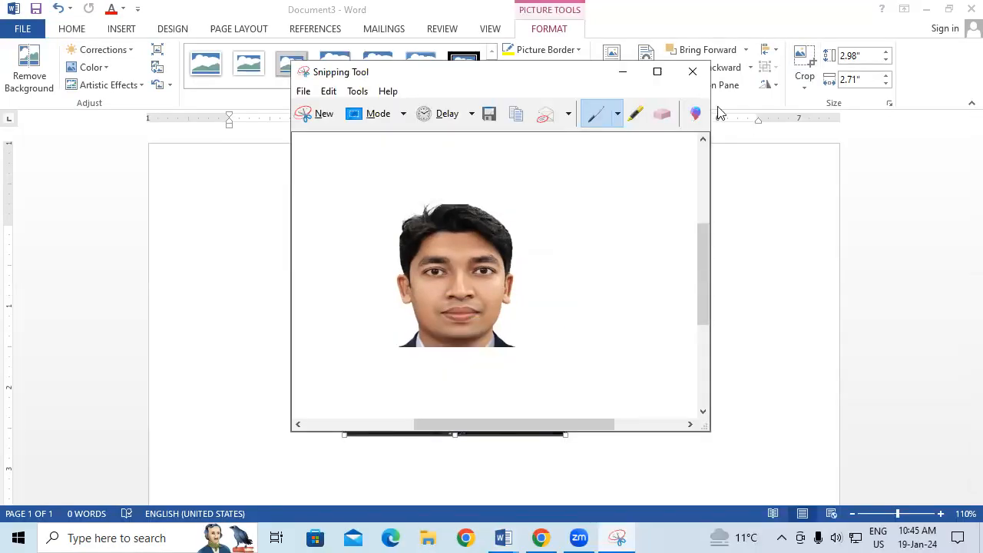
click(691, 72)
click(565, 263)
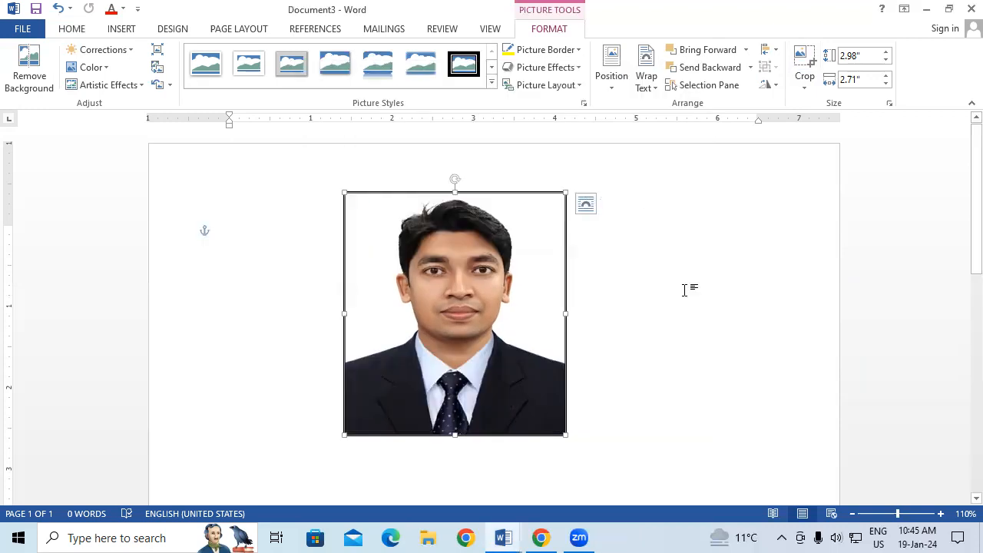
- Try cropping the picture inward from its upper-right corner, undo the crop and leave crop mode
click(806, 83)
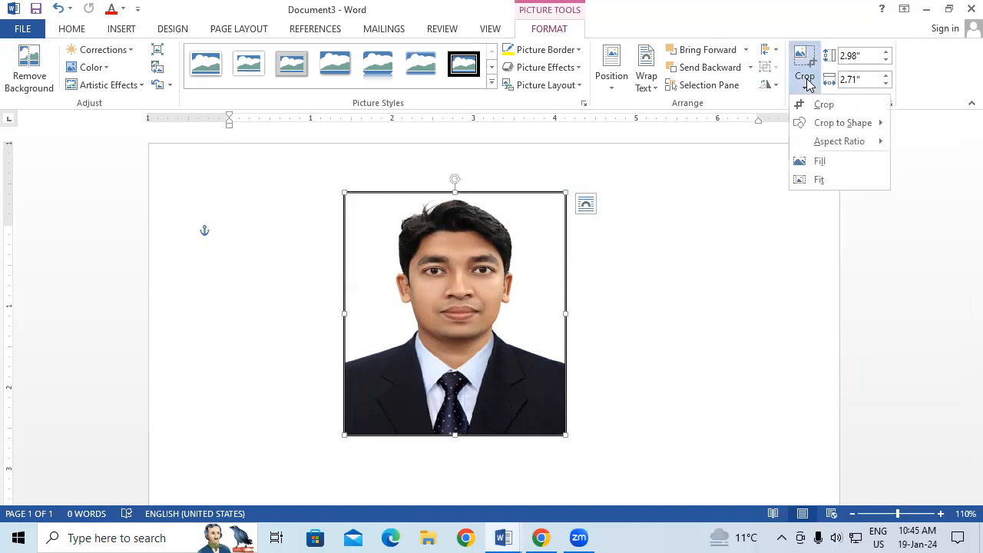
click(836, 104)
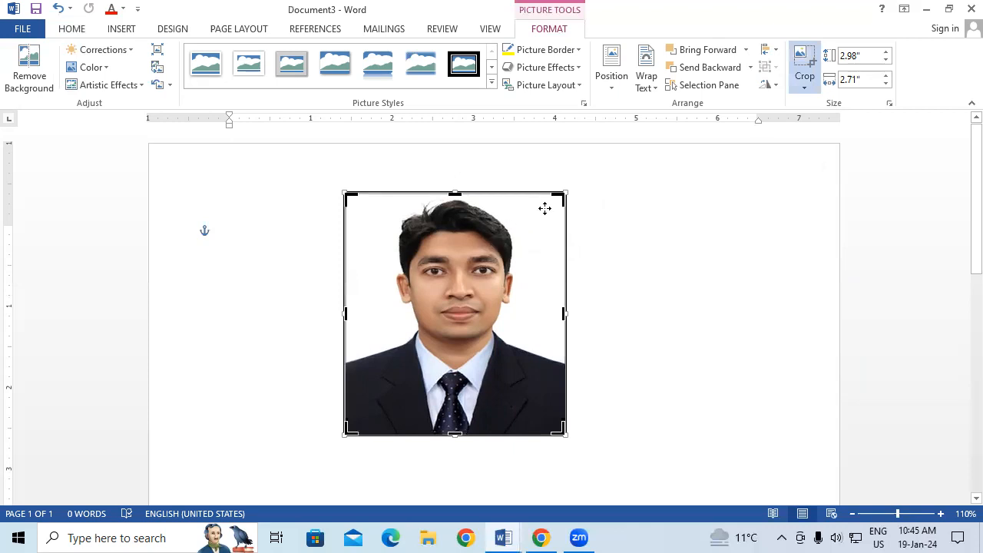
drag(559, 198, 528, 218)
key(Escape)
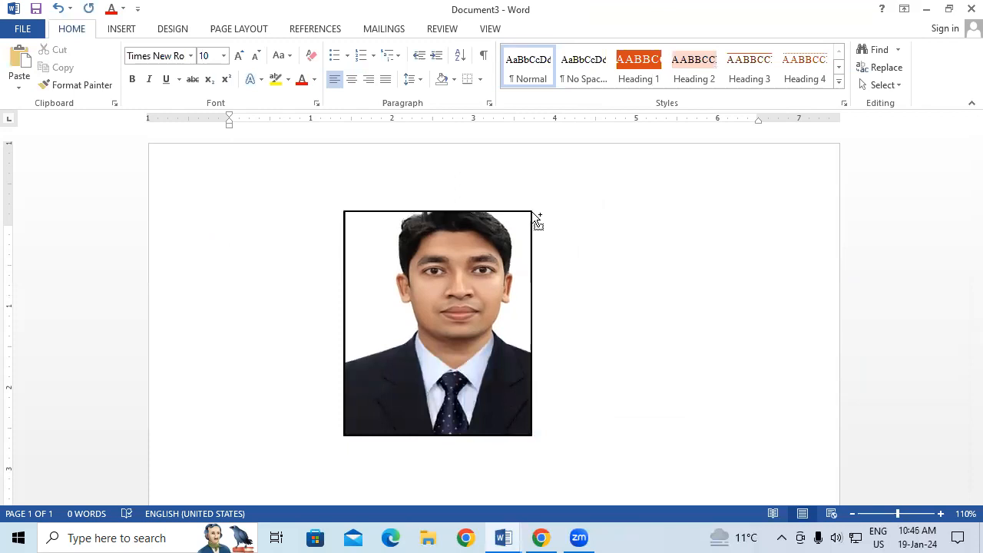
click(532, 212)
key(ctrl+z)
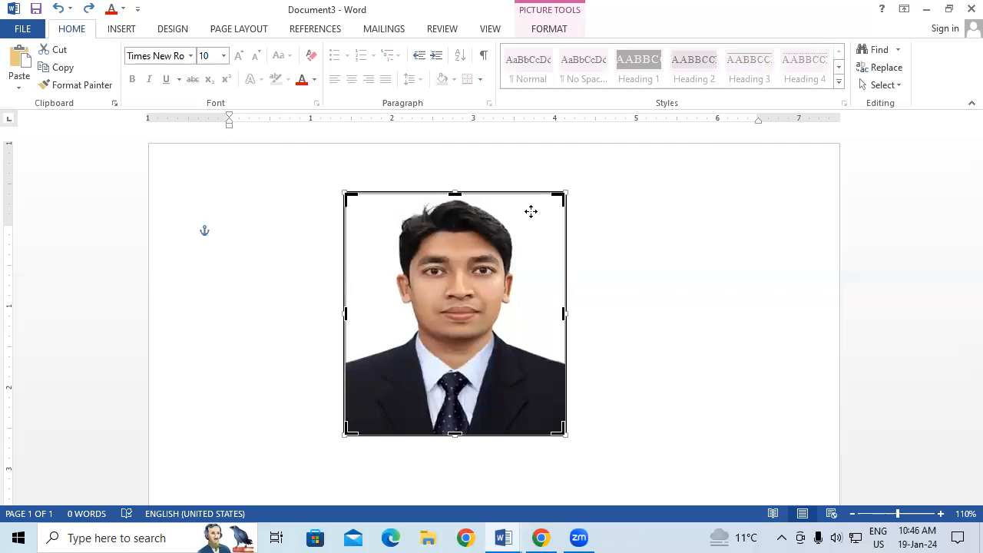
click(611, 279)
- Crop the picture to the smiley face shape
click(519, 280)
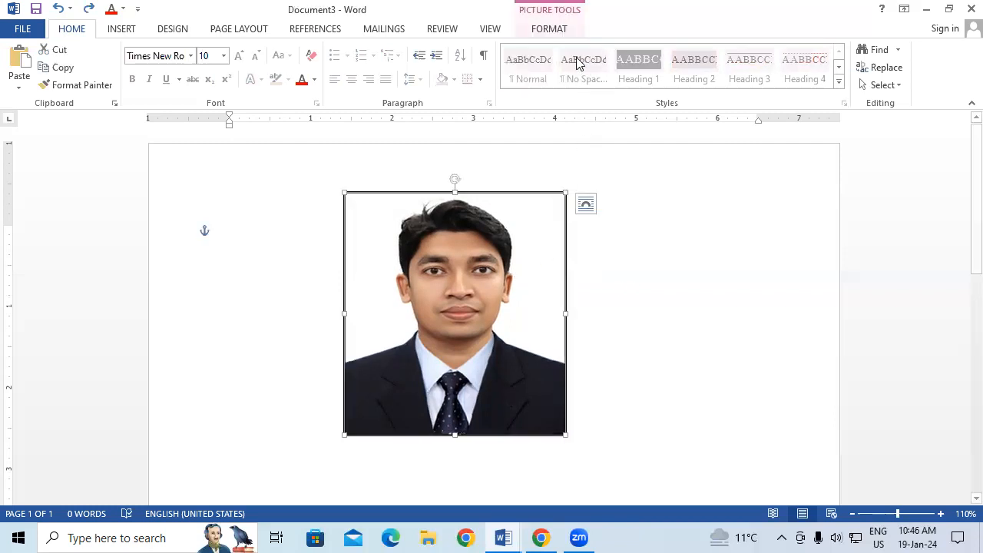
click(565, 30)
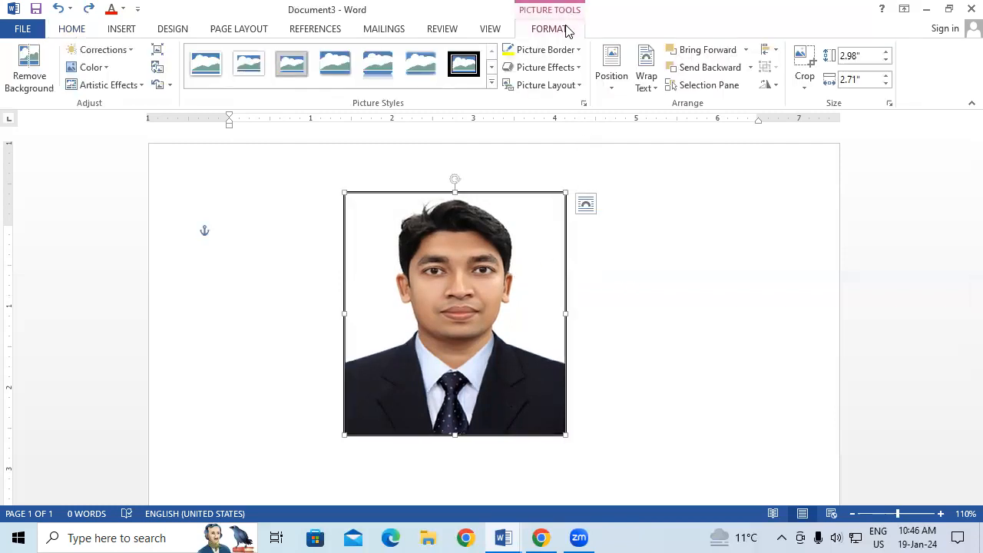
click(805, 87)
mouse_move(852, 129)
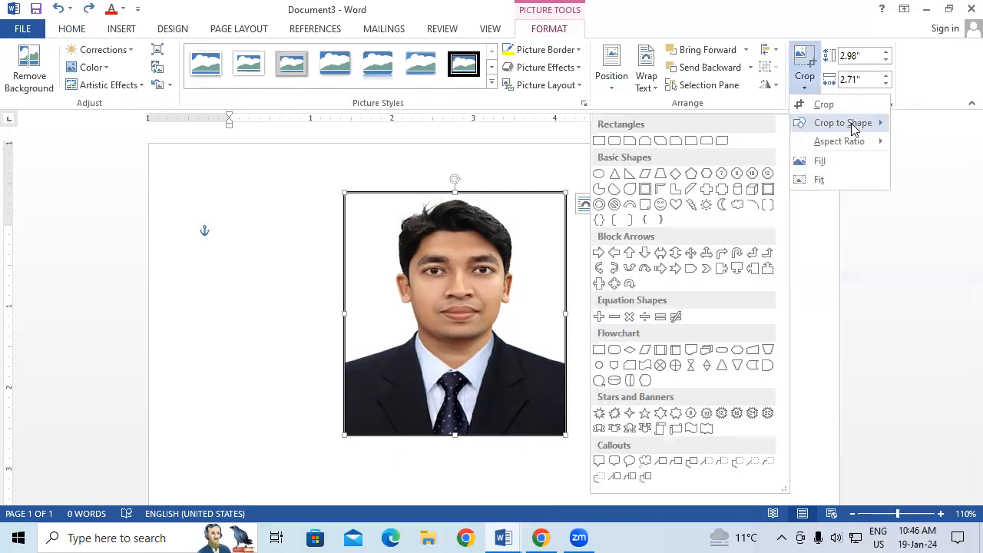
click(656, 205)
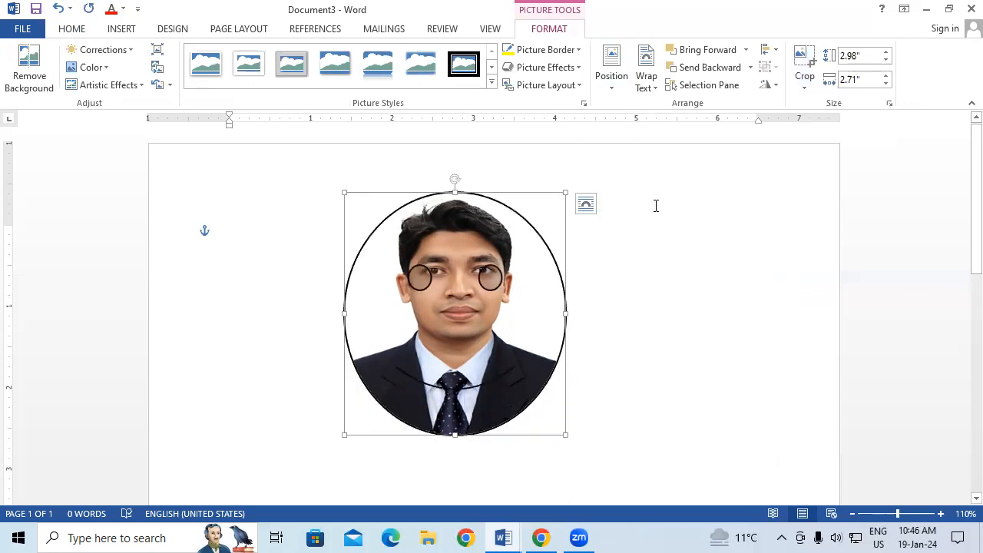
- Change the picture's crop shape to the "No" symbol
click(804, 76)
mouse_move(837, 130)
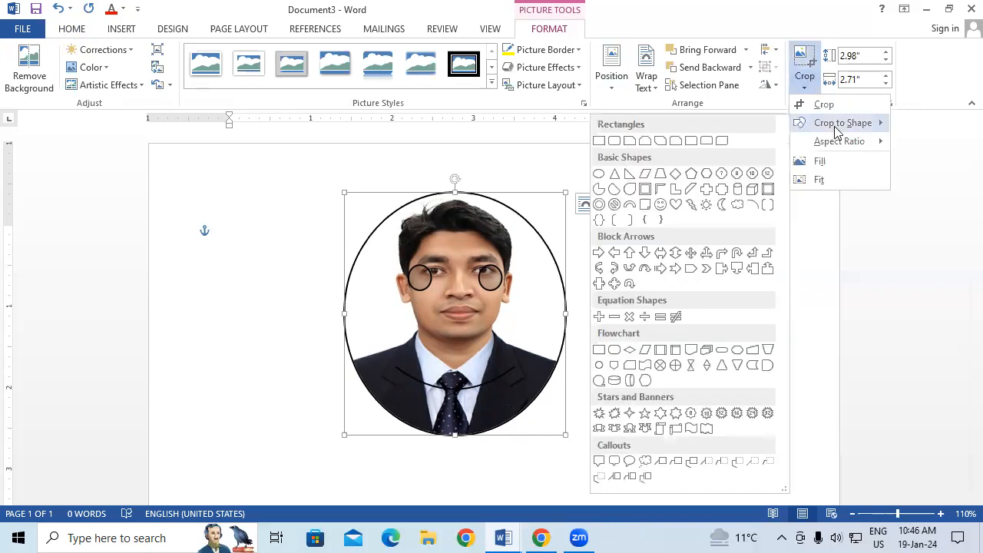
click(614, 205)
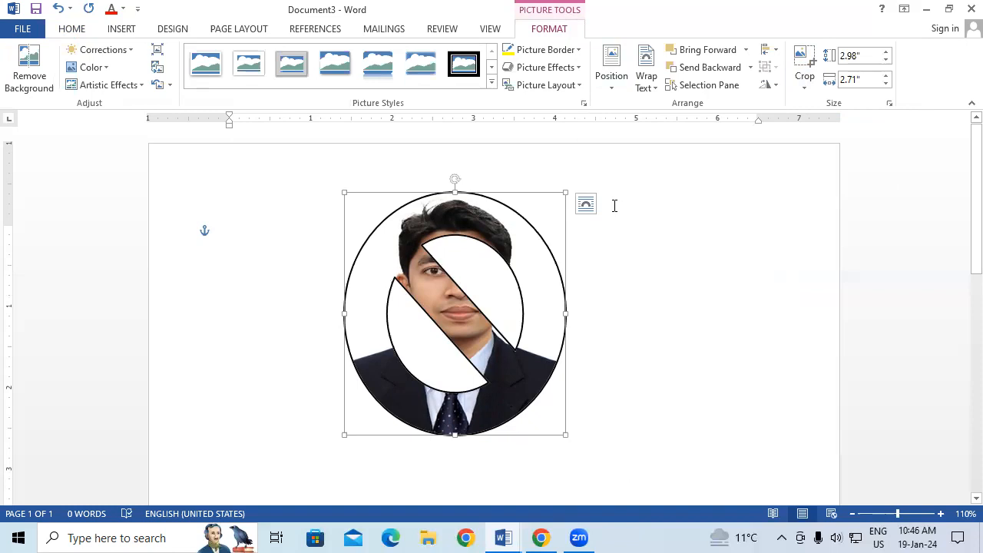
- Change the picture's crop shape to an oval
click(808, 83)
mouse_move(820, 125)
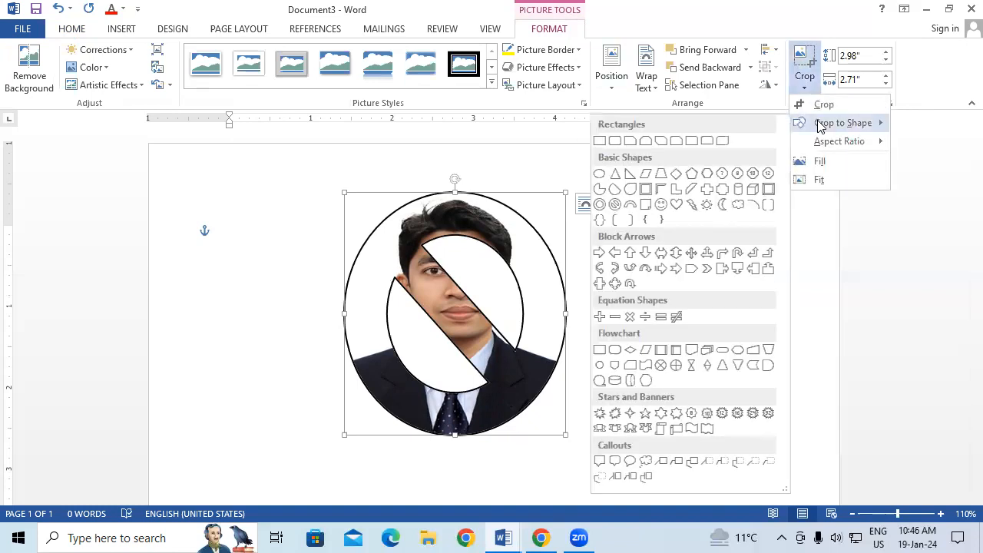
click(599, 174)
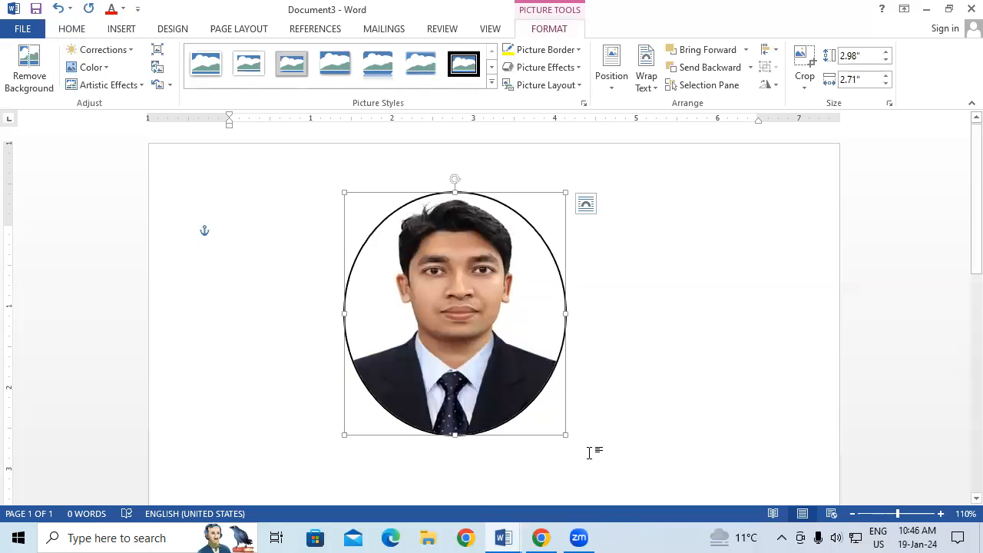
- Shrink the oval picture to about 2.08" high by 1.9" wide and leave it selected
drag(535, 404, 499, 304)
click(736, 336)
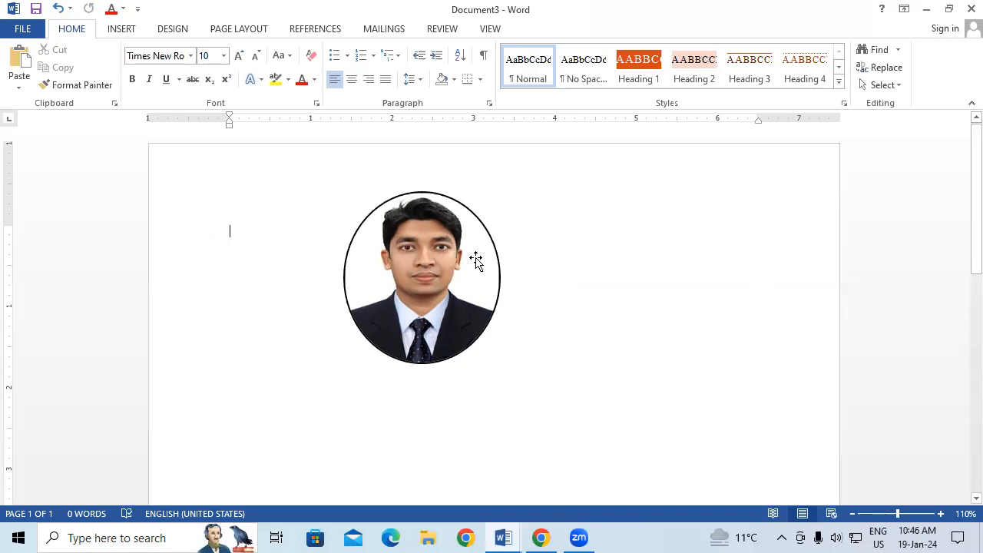
click(427, 256)
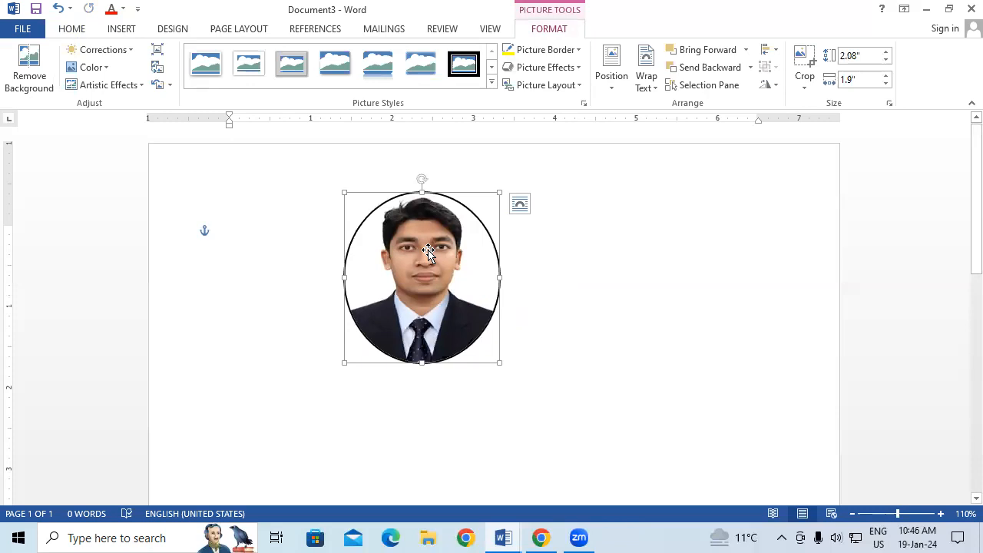
- Undo the resizing and the oval crop of the picture
key(ctrl+z)
key(ctrl+z)
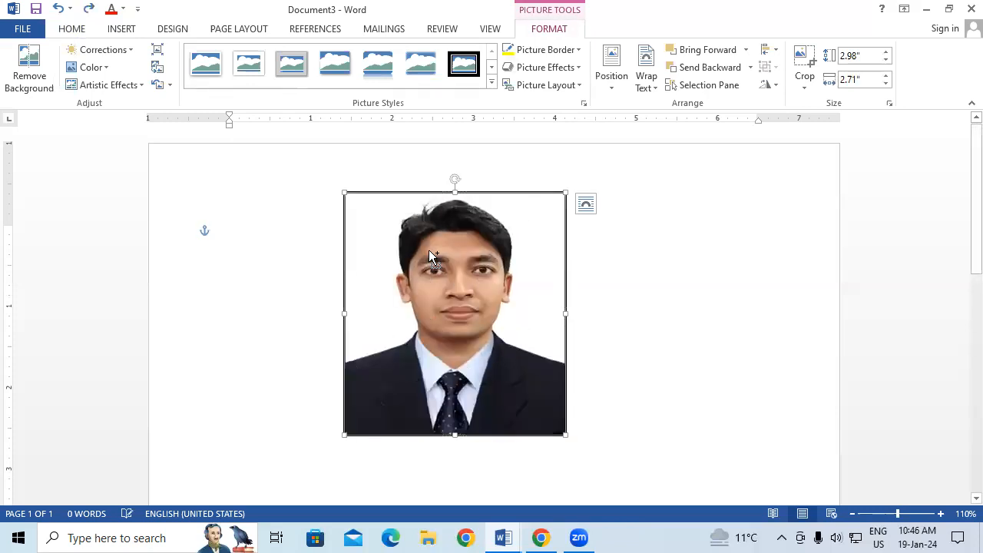
- Crop the picture to the portrait 3:5 aspect ratio, and undo that crop
click(806, 90)
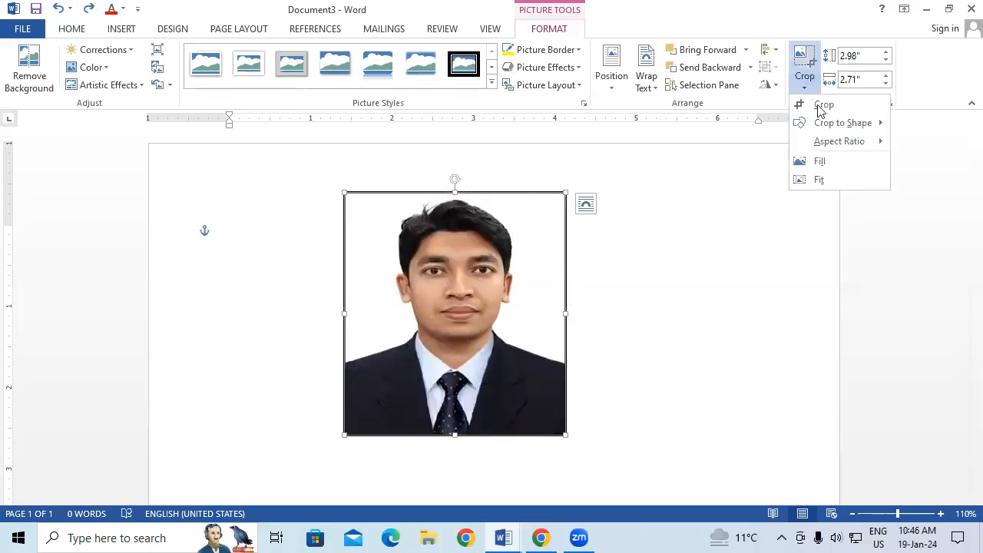
mouse_move(839, 141)
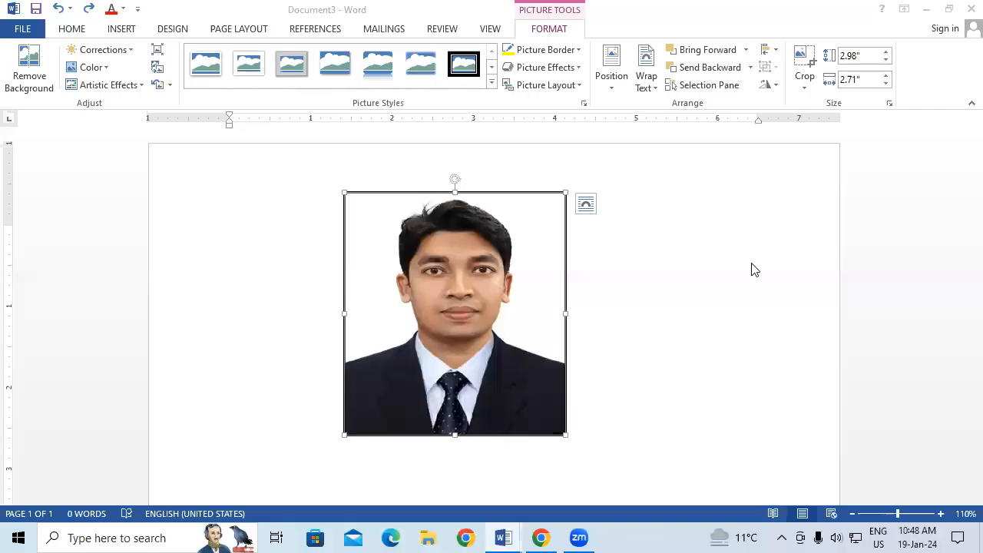
click(805, 77)
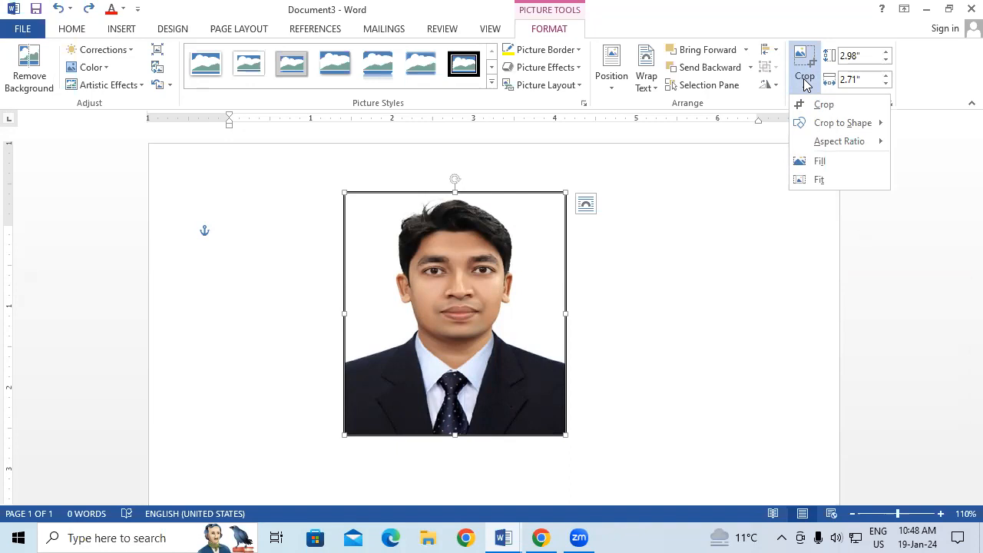
mouse_move(851, 156)
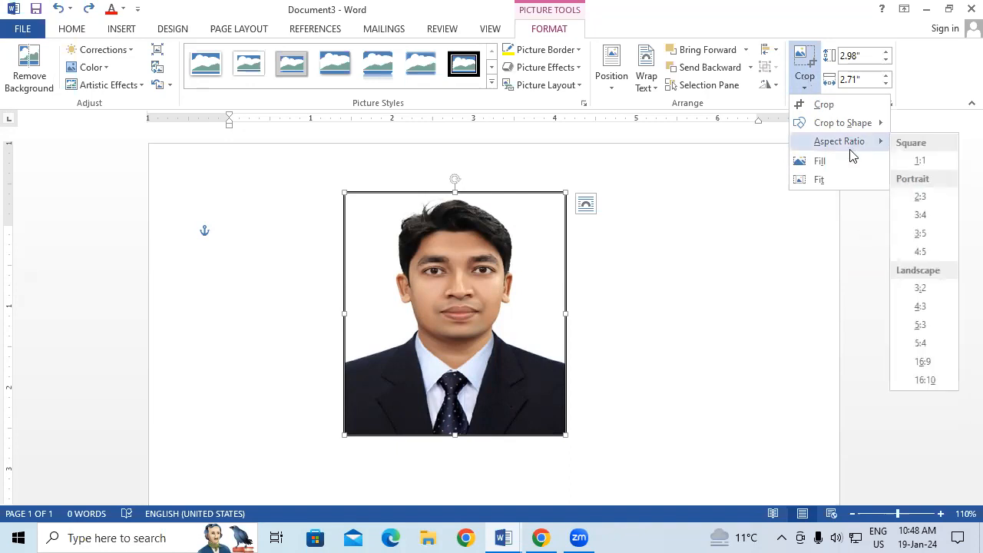
click(922, 234)
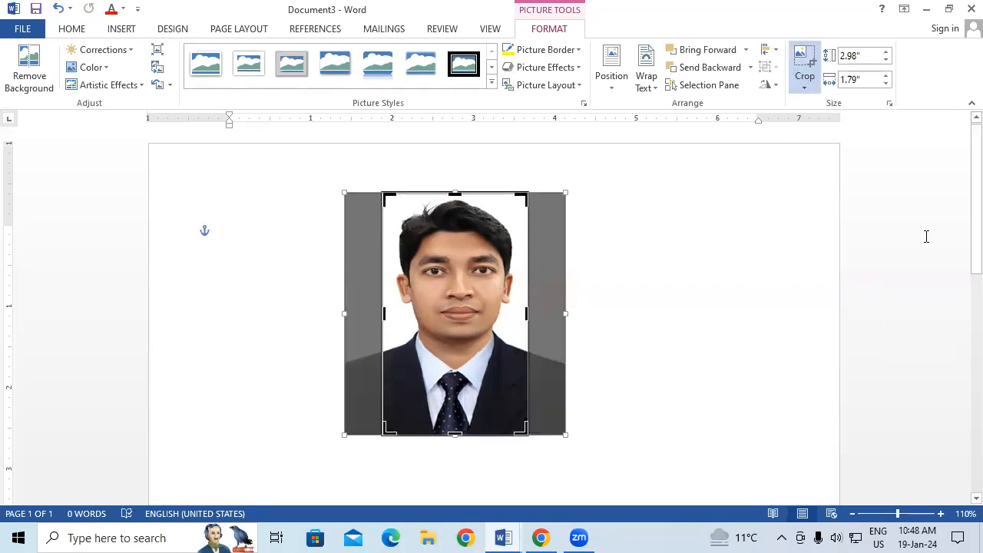
click(926, 236)
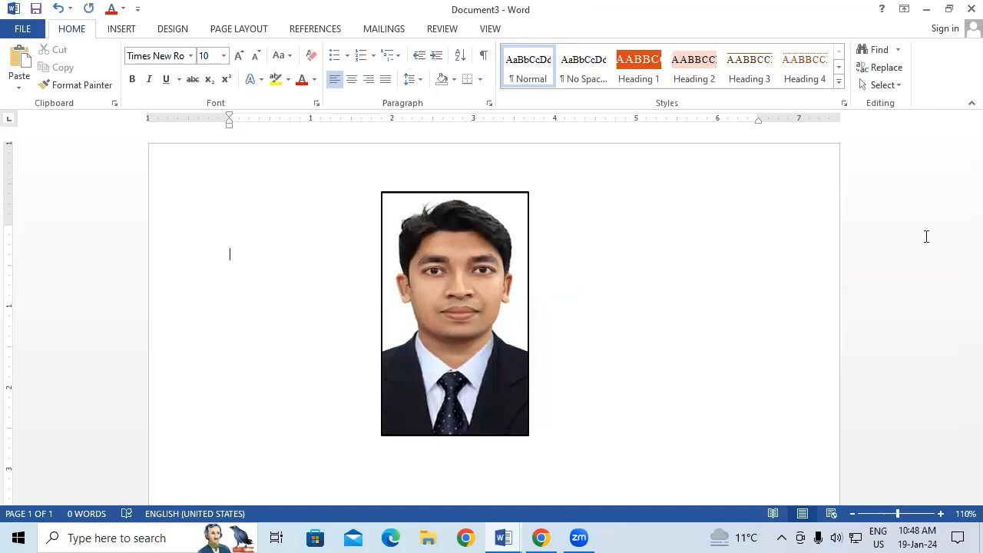
key(ctrl+z)
key(ctrl+z)
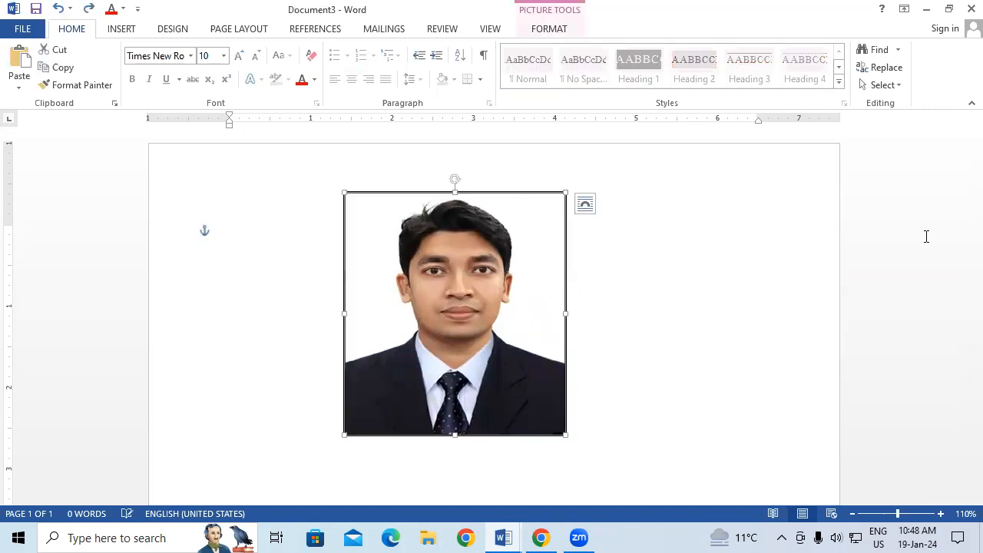
- Apply the Fill crop option to the selected picture, and undo it
click(570, 29)
click(804, 86)
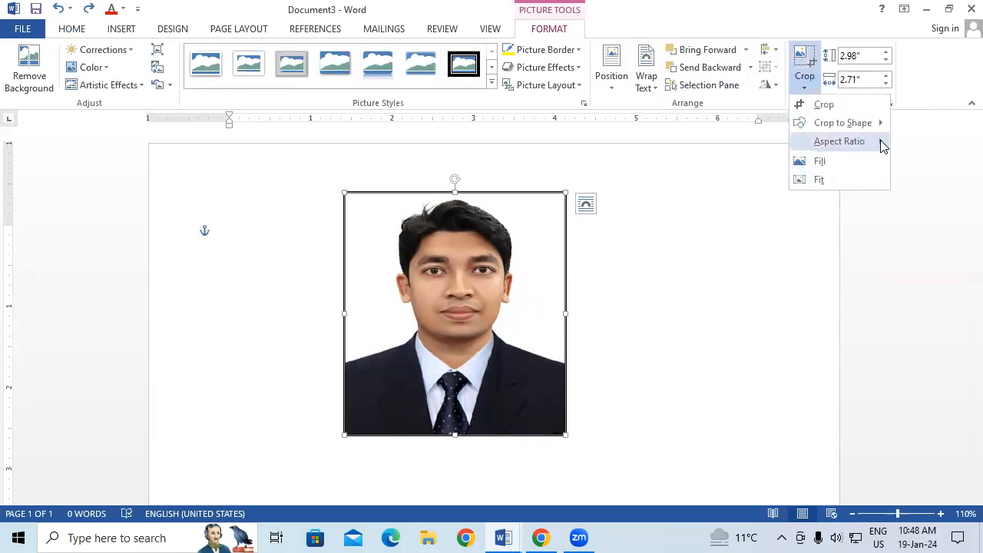
mouse_move(882, 145)
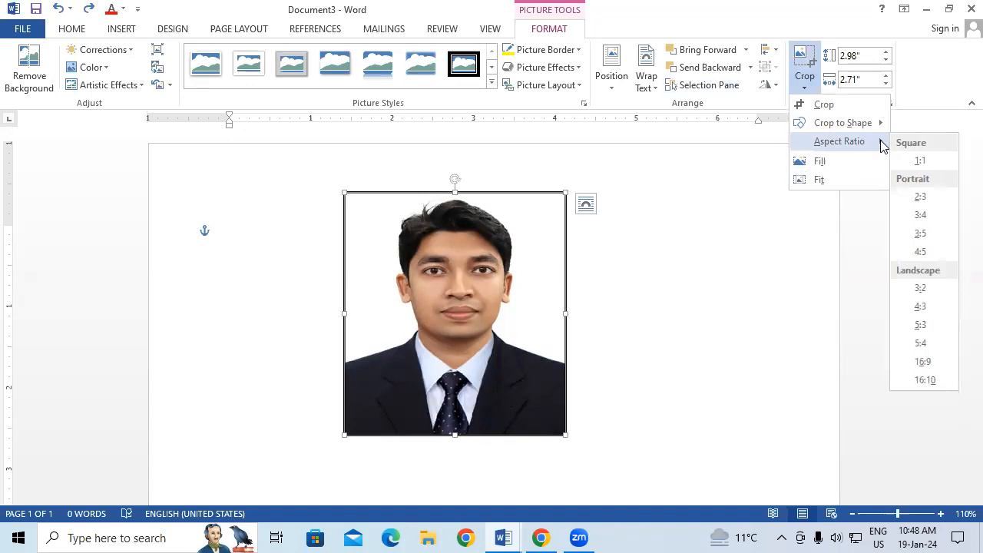
click(819, 162)
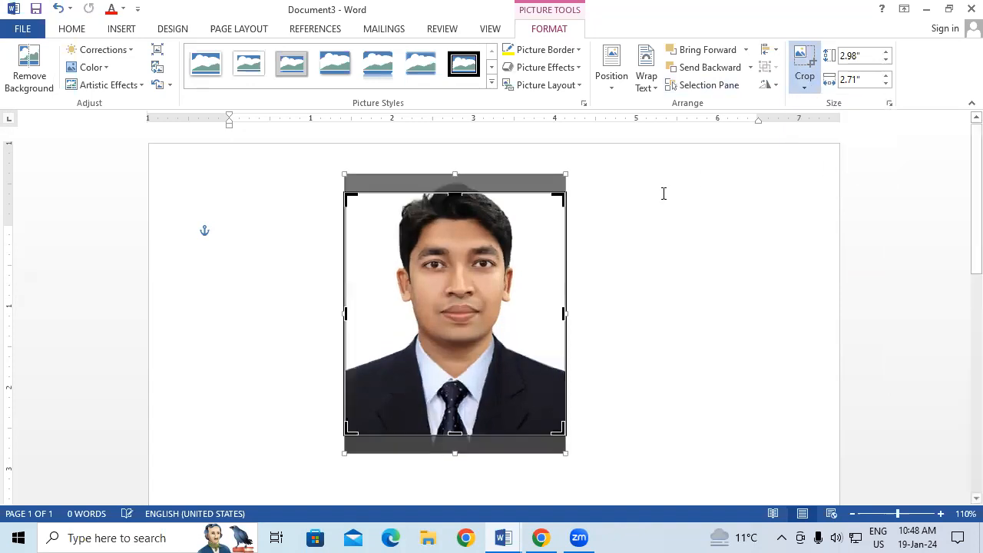
key(Escape)
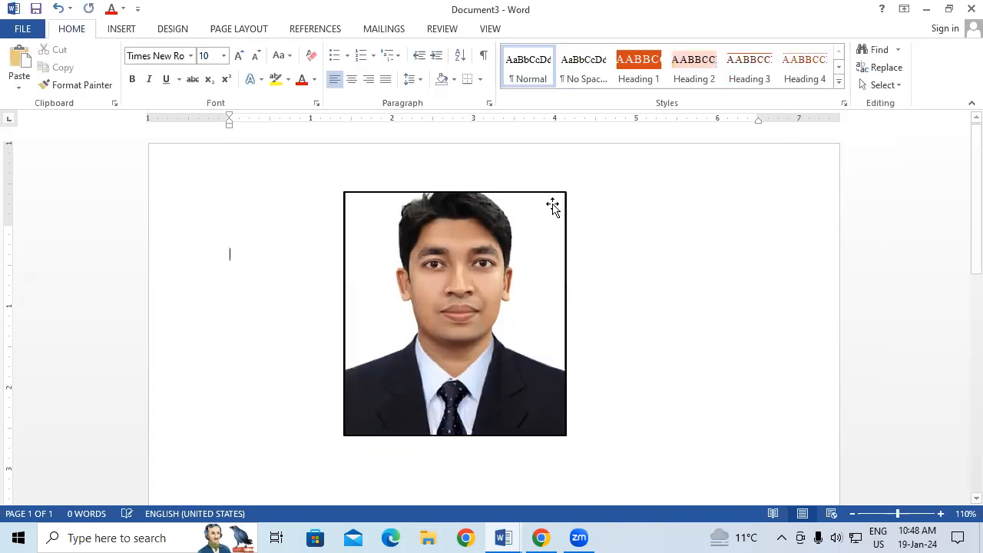
click(553, 207)
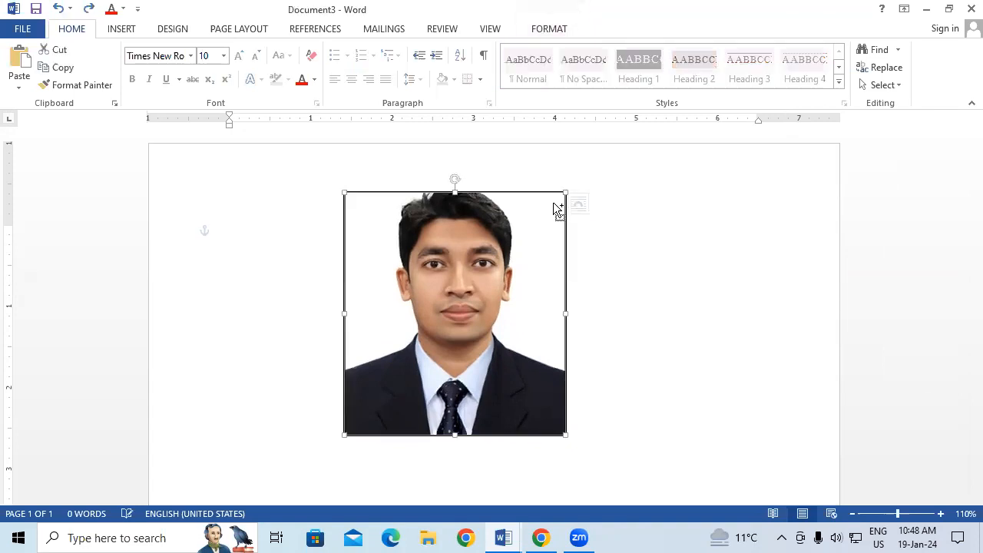
- Enlarge the picture incrementally in height and width to 3.85" high by 3.5" wide
click(563, 28)
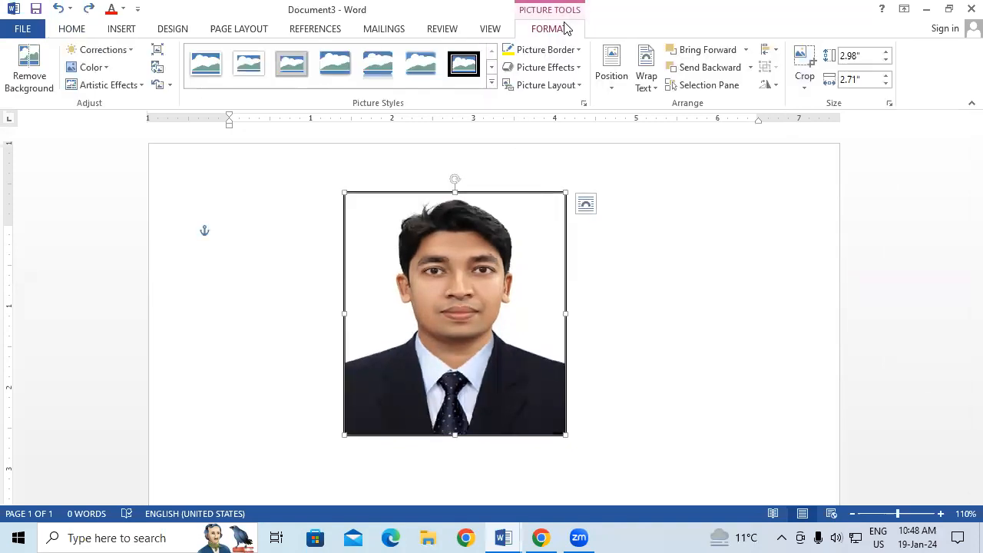
click(886, 53)
click(886, 52)
click(886, 52)
click(886, 52)
click(886, 53)
click(885, 75)
click(886, 76)
click(885, 75)
click(886, 75)
click(885, 75)
- Reduce the picture incrementally in width and height to 2.9" high by 2.64" wide
click(886, 82)
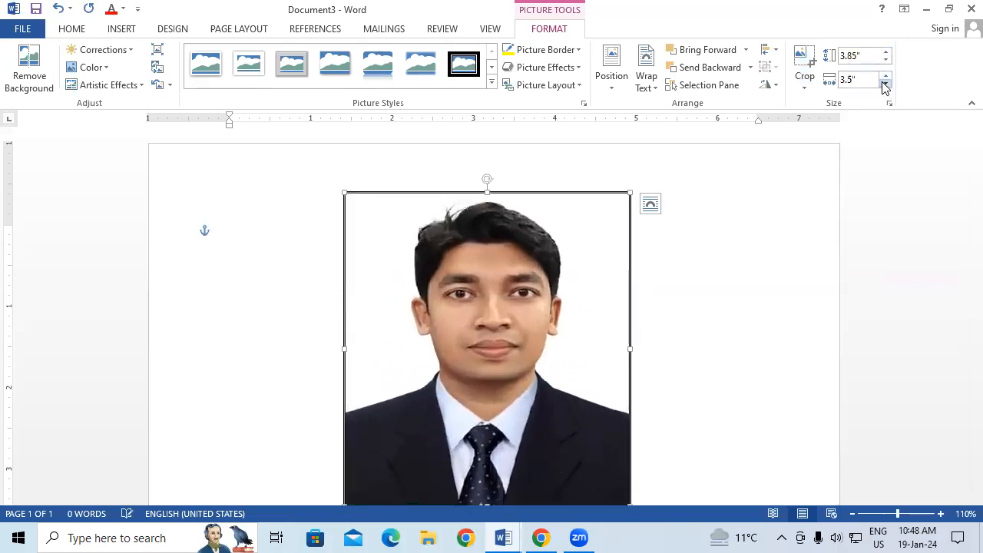
click(886, 83)
click(885, 83)
click(886, 83)
click(885, 83)
click(886, 83)
click(886, 60)
click(887, 60)
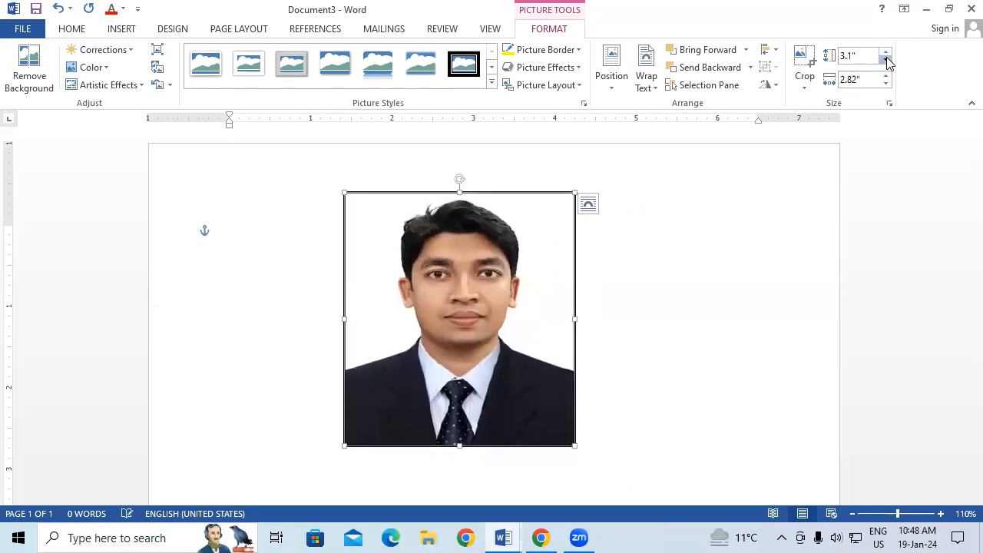
click(886, 59)
click(886, 60)
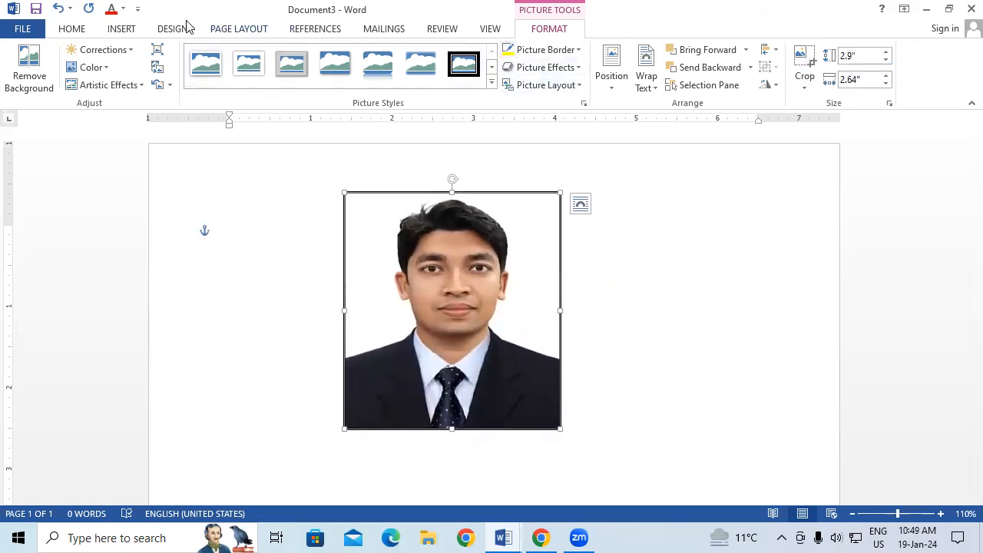
- Bring up the commands for inserting objects into the document
click(127, 30)
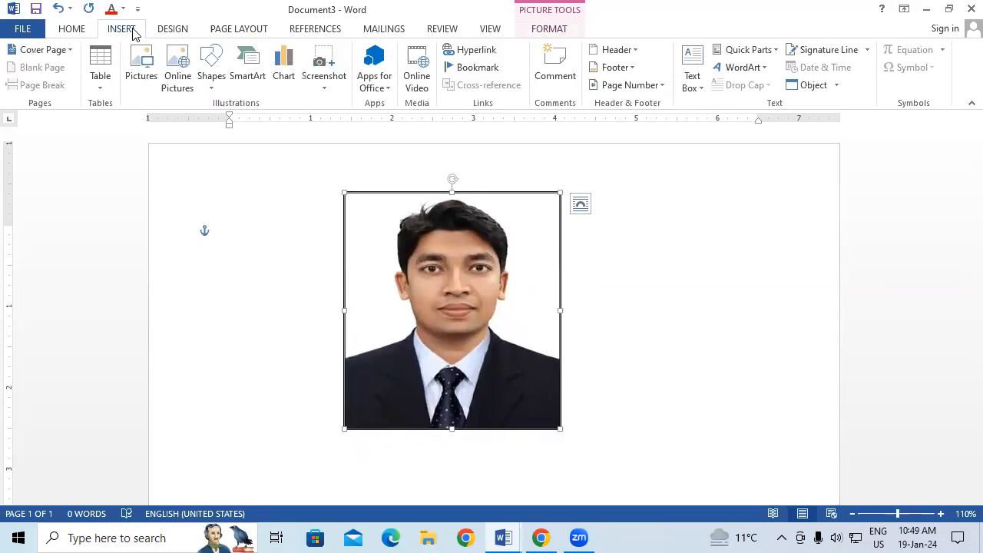